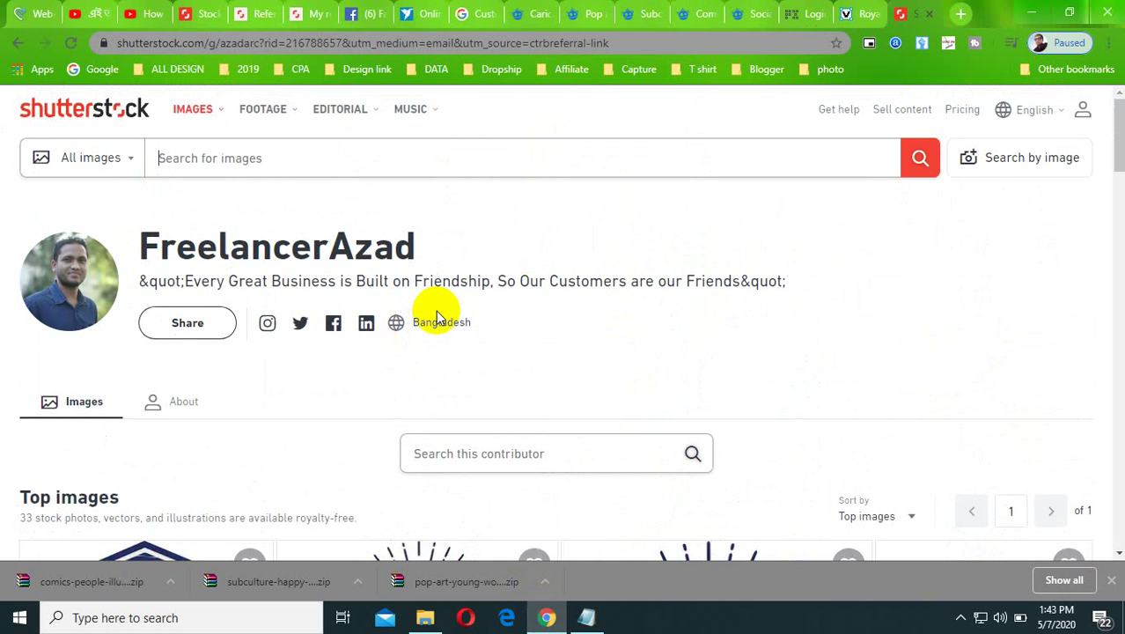
Look through the contributor's public portfolio page, including the profile header and the top images.
{"action": "left_click", "coordinate": [960, 619]}
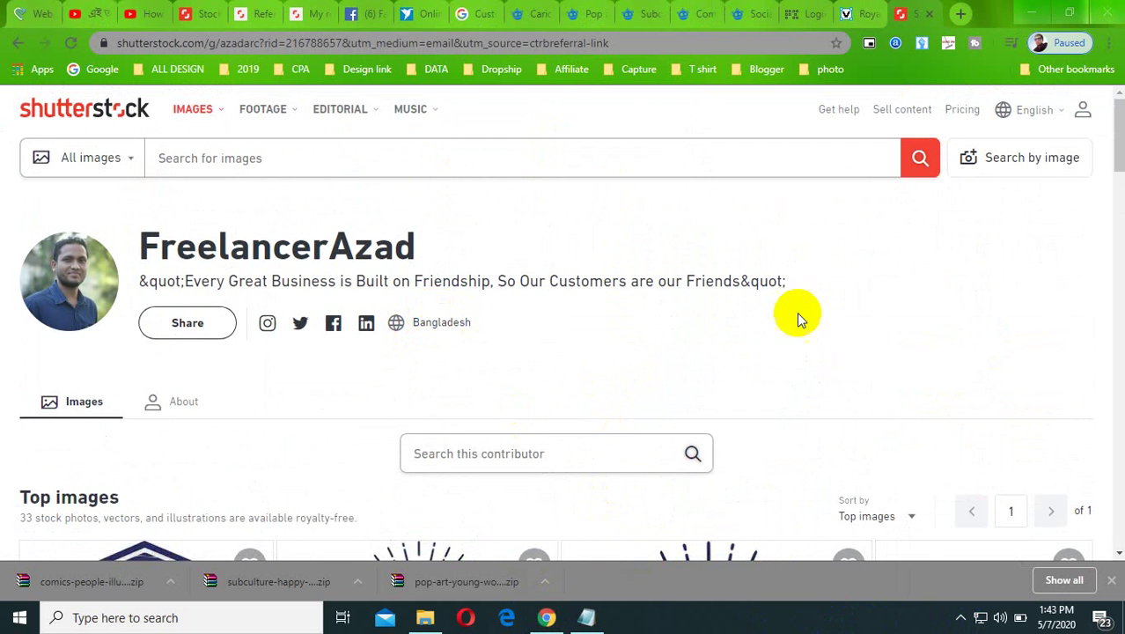
{"action": "scroll", "coordinate": [798, 317], "scroll_direction": "down", "scroll_amount": 5}
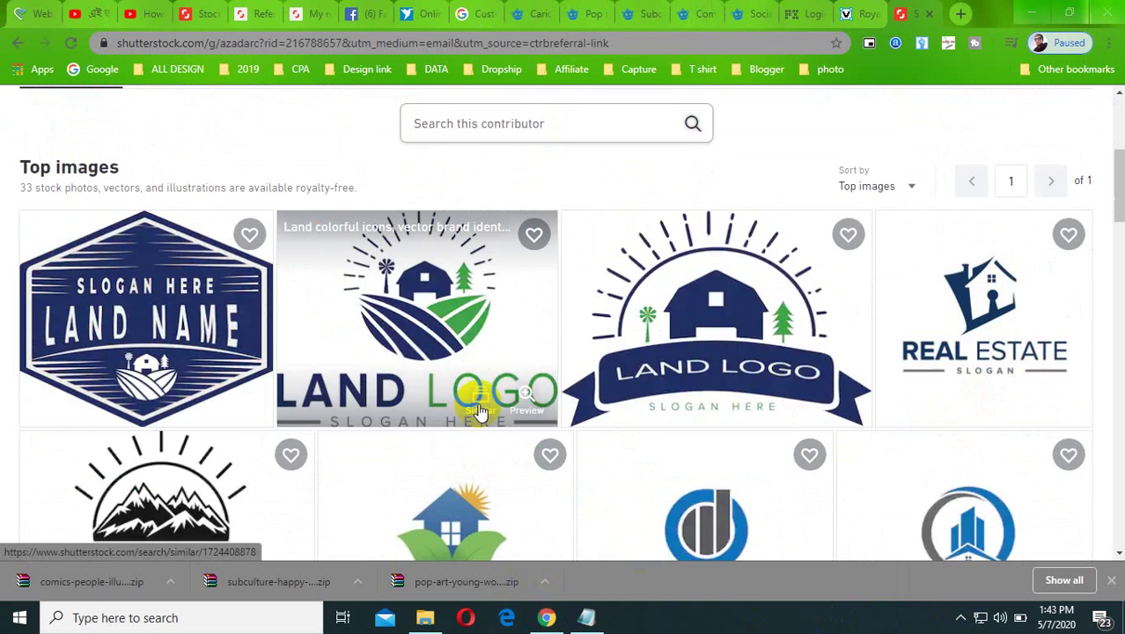
{"action": "scroll", "coordinate": [602, 440], "scroll_direction": "up", "scroll_amount": 5}
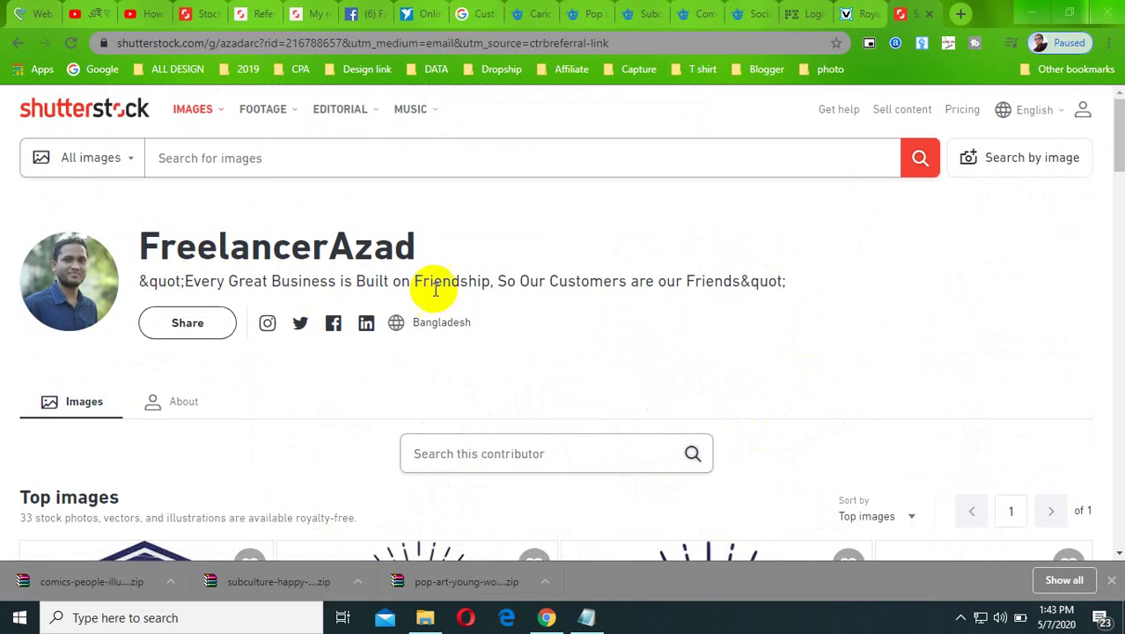
{"action": "scroll", "coordinate": [538, 324], "scroll_direction": "down", "scroll_amount": 6}
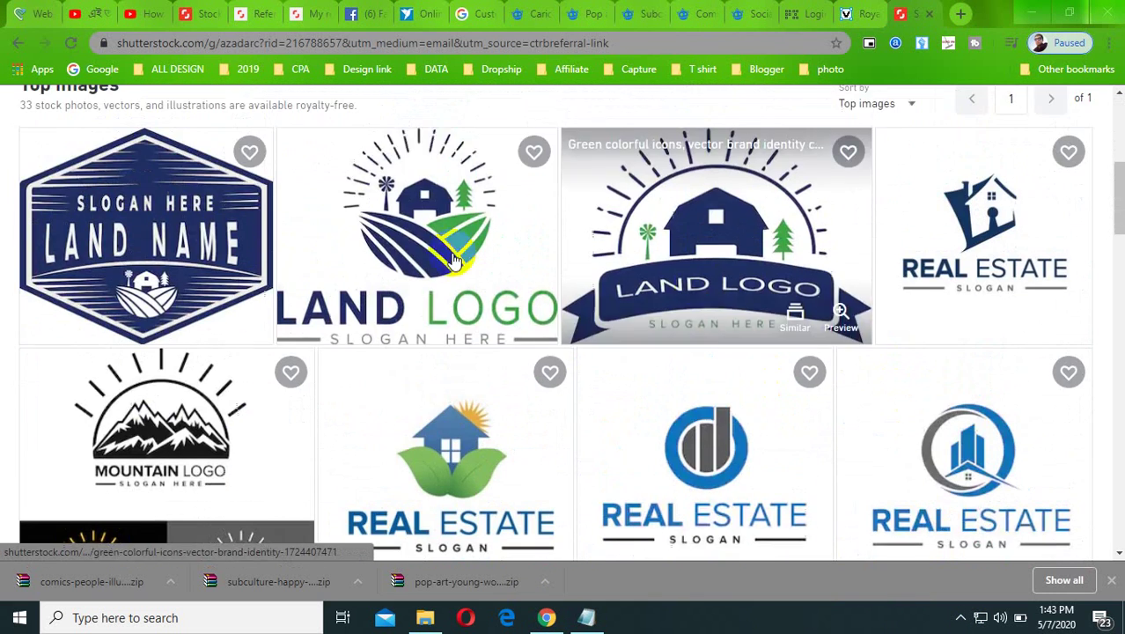
{"action": "scroll", "coordinate": [453, 260], "scroll_direction": "up", "scroll_amount": 5}
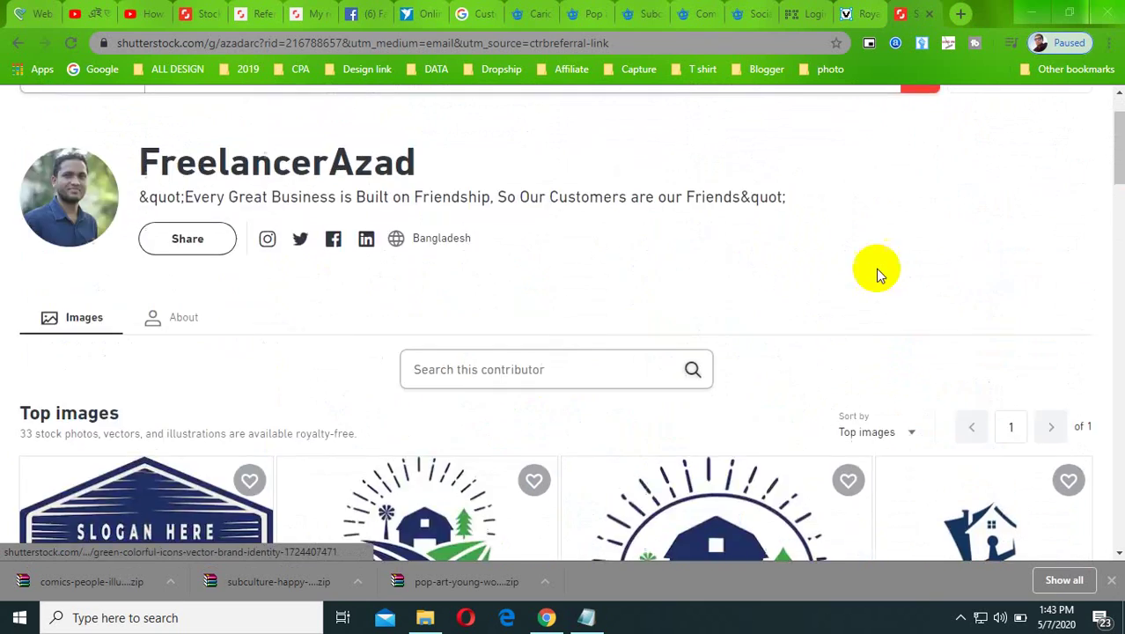
{"action": "scroll", "coordinate": [932, 250], "scroll_direction": "up", "scroll_amount": 1}
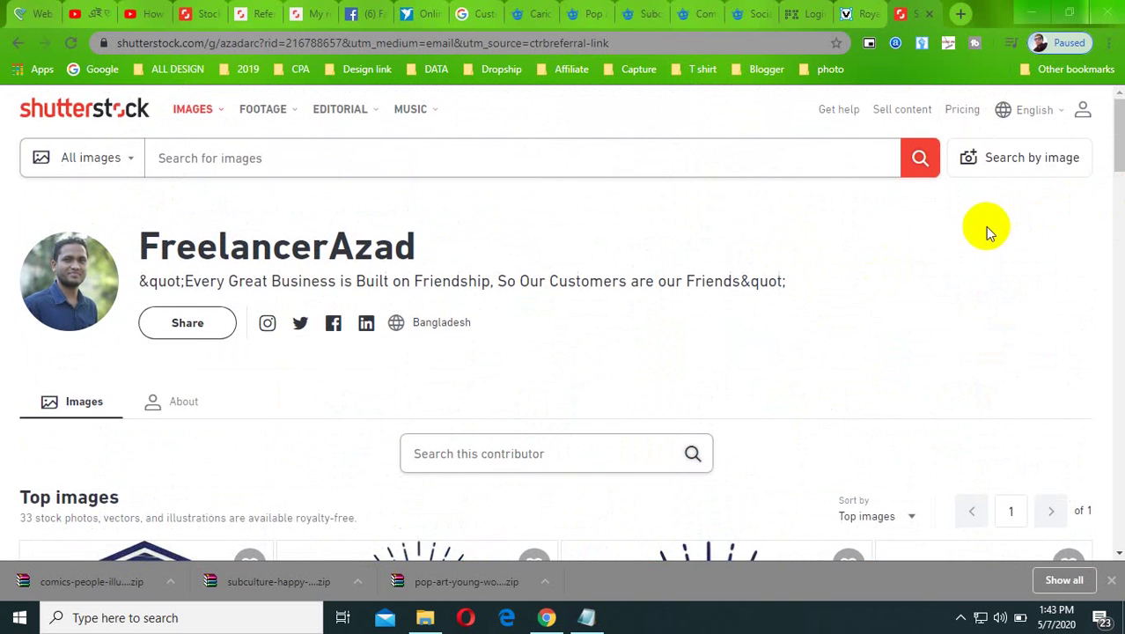
Check the account options on the portfolio page and switch to the My referrals page.
{"action": "left_click", "coordinate": [1084, 111]}
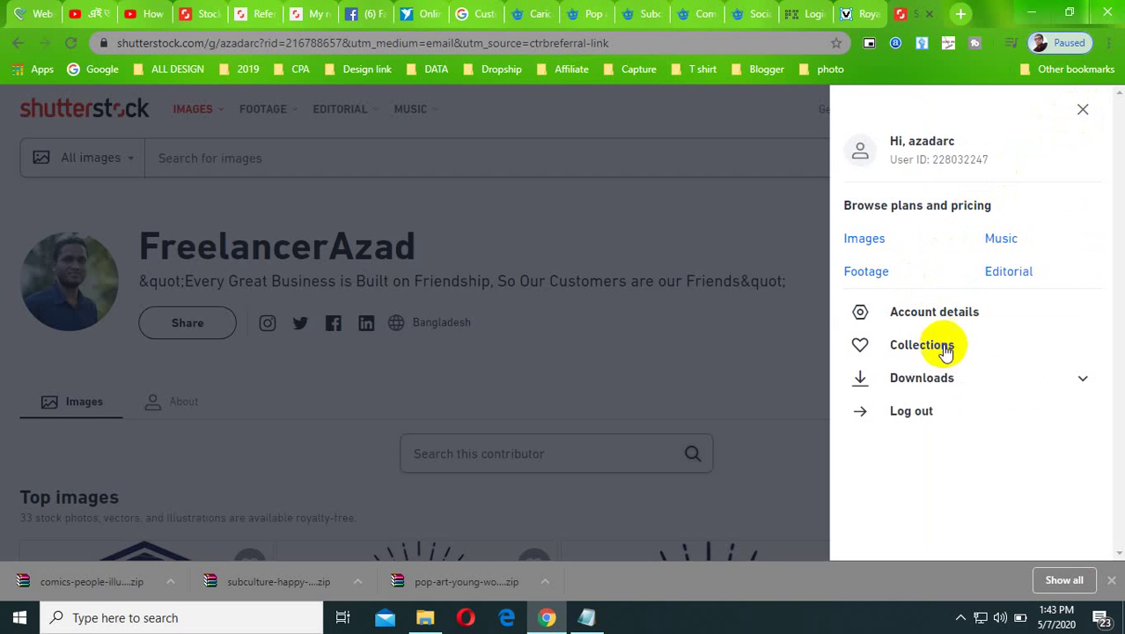
{"action": "left_click", "coordinate": [672, 201]}
{"action": "left_click", "coordinate": [303, 13]}
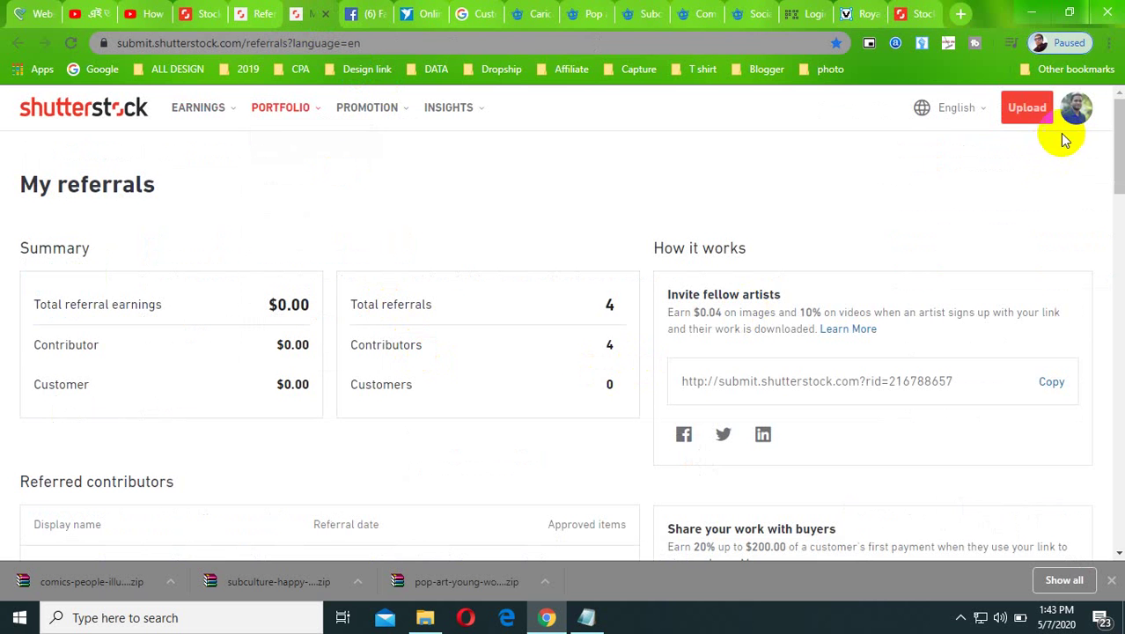
Switch to the contributor referral promotion page and open the Account Settings from there.
{"action": "left_click", "coordinate": [251, 11]}
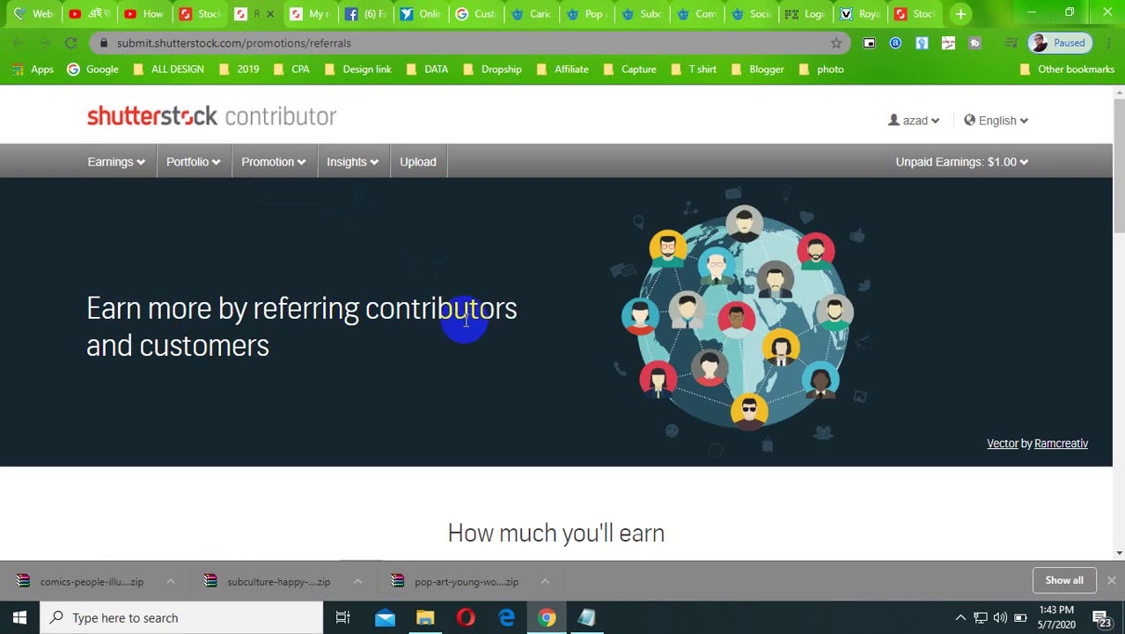
{"action": "scroll", "coordinate": [616, 321], "scroll_direction": "down", "scroll_amount": 5}
{"action": "scroll", "coordinate": [1083, 203], "scroll_direction": "up", "scroll_amount": 5}
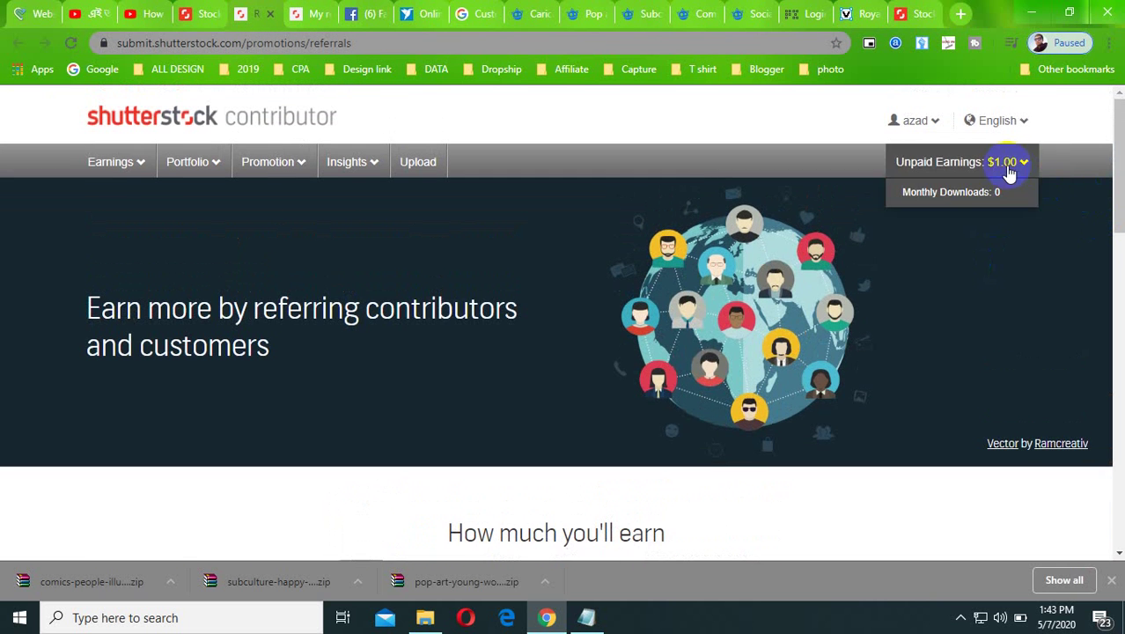
{"action": "mouse_move", "coordinate": [920, 123]}
{"action": "left_click", "coordinate": [883, 148]}
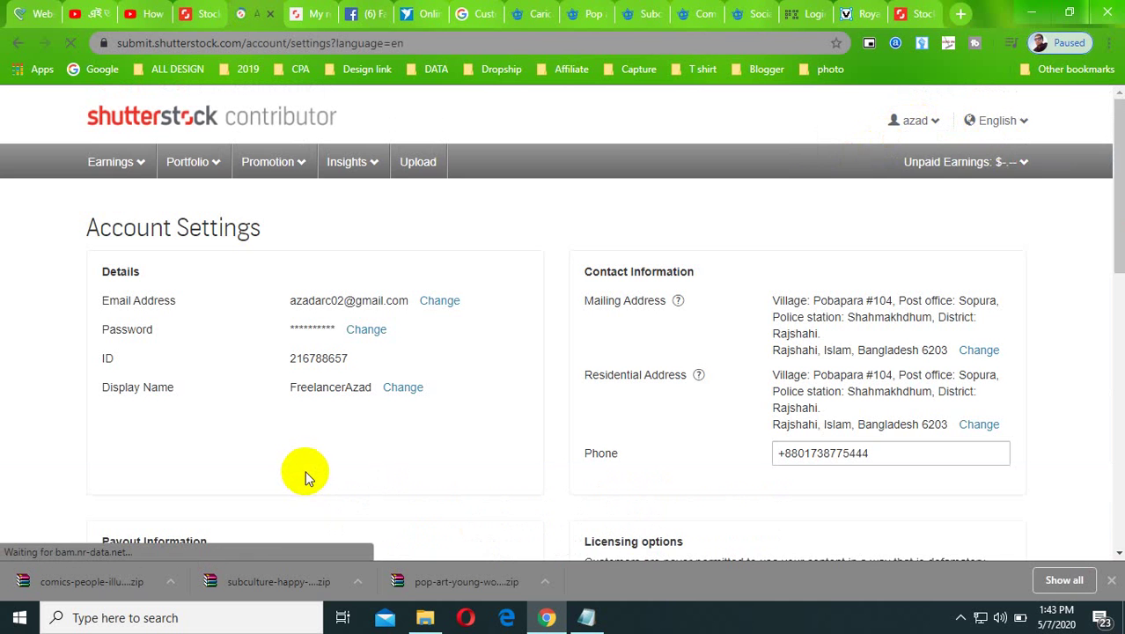
Review the details, contact information, payout information and licensing options in Account Settings.
{"action": "scroll", "coordinate": [727, 376], "scroll_direction": "down", "scroll_amount": 3}
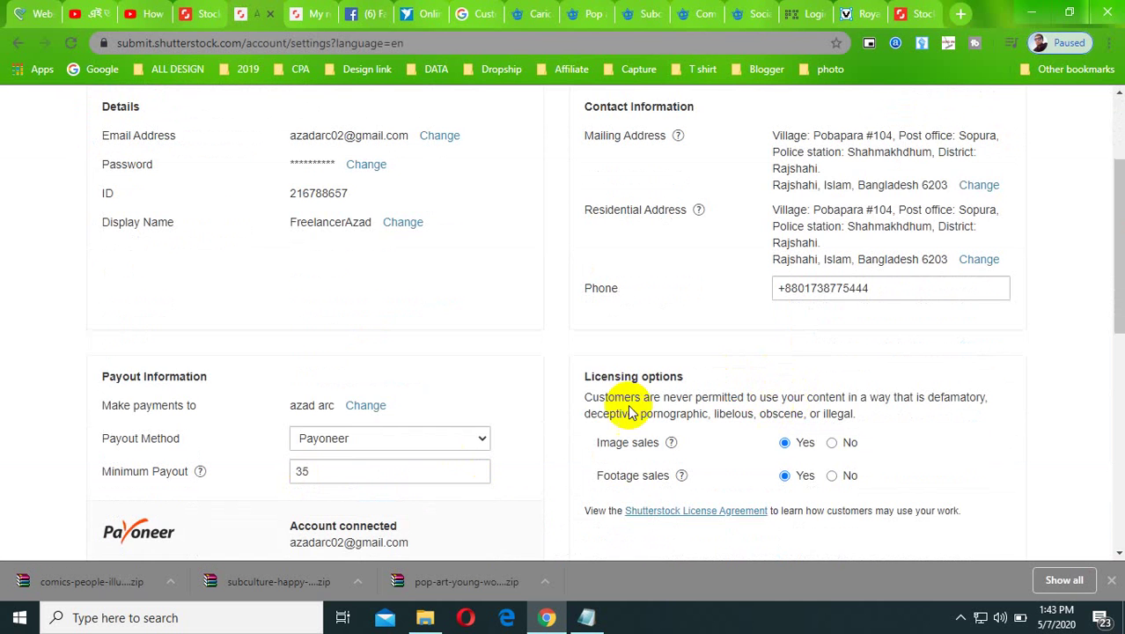
{"action": "scroll", "coordinate": [331, 472], "scroll_direction": "down", "scroll_amount": 1}
{"action": "scroll", "coordinate": [334, 475], "scroll_direction": "up", "scroll_amount": 1}
{"action": "scroll", "coordinate": [335, 476], "scroll_direction": "up", "scroll_amount": 3}
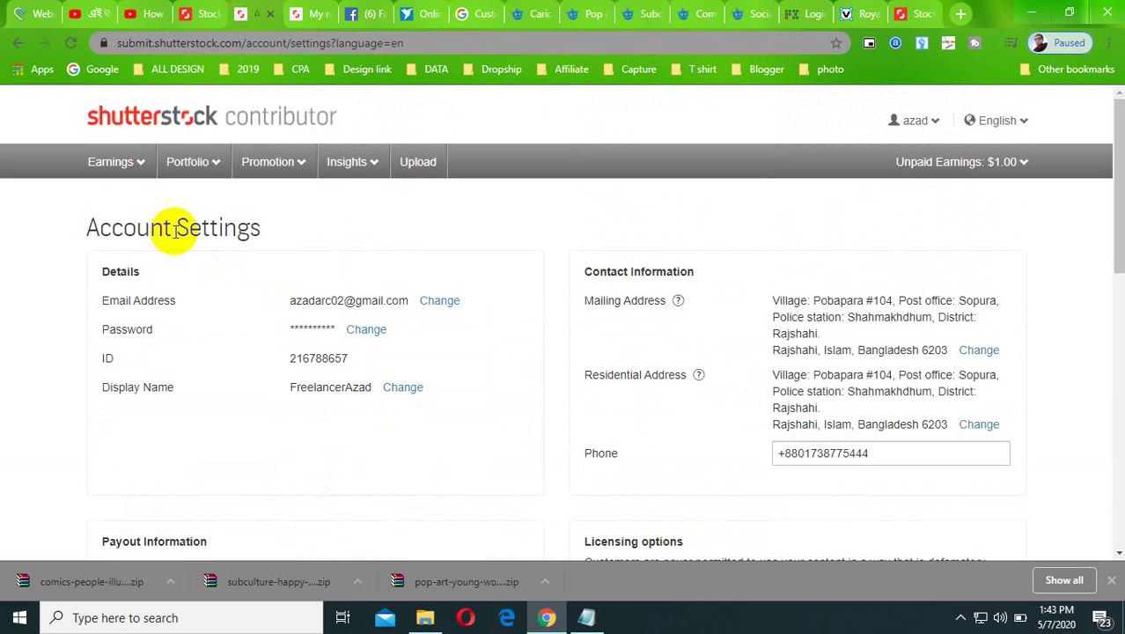
Check the Portfolio, Insights and account options of the contributor site and reopen Account Settings.
{"action": "mouse_move", "coordinate": [230, 173]}
{"action": "mouse_move", "coordinate": [359, 169]}
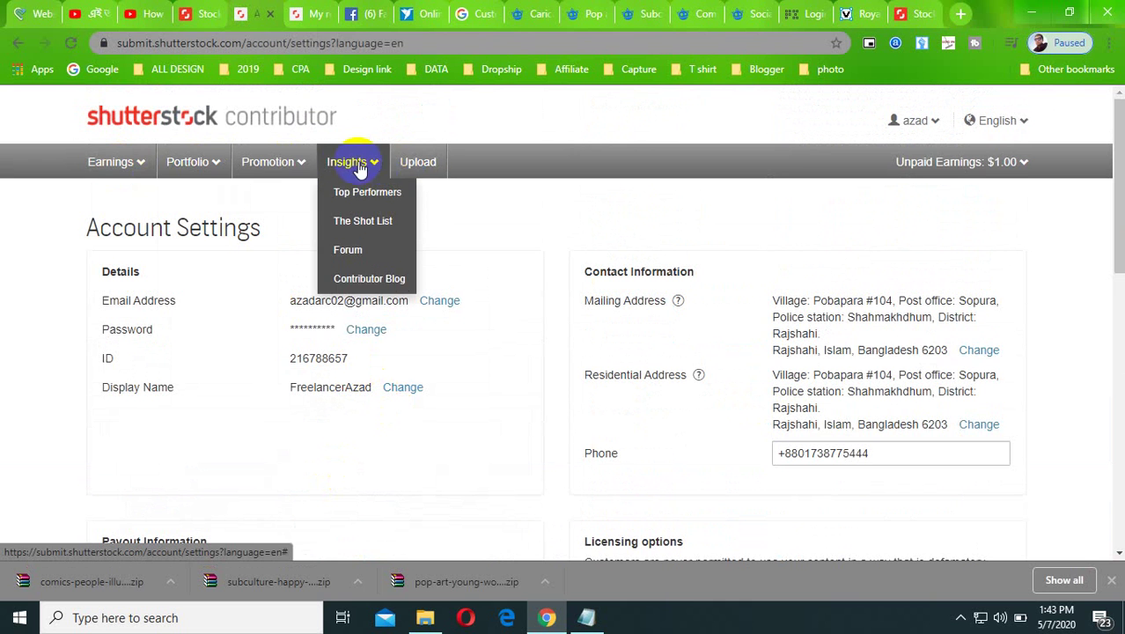
{"action": "mouse_move", "coordinate": [916, 119]}
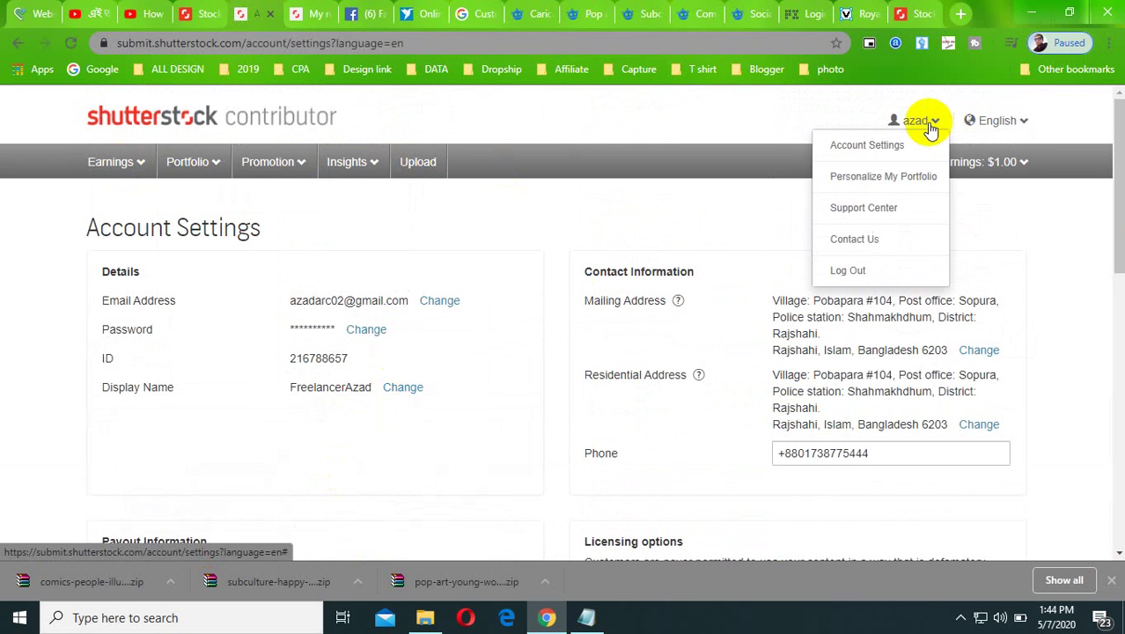
{"action": "left_click", "coordinate": [874, 150]}
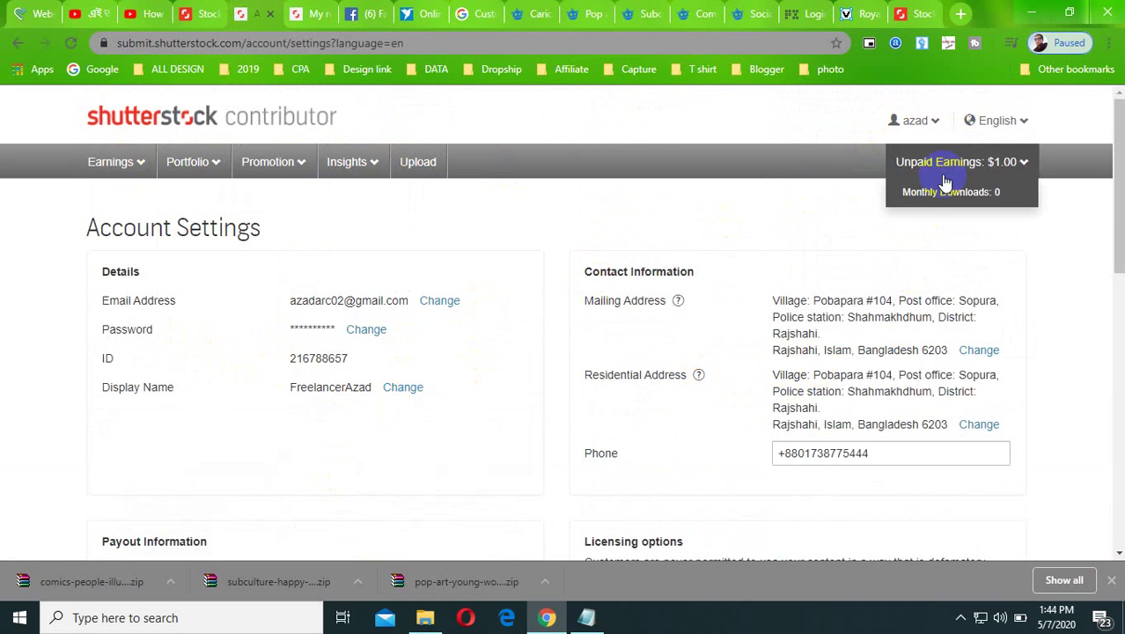
{"action": "left_click", "coordinate": [961, 619]}
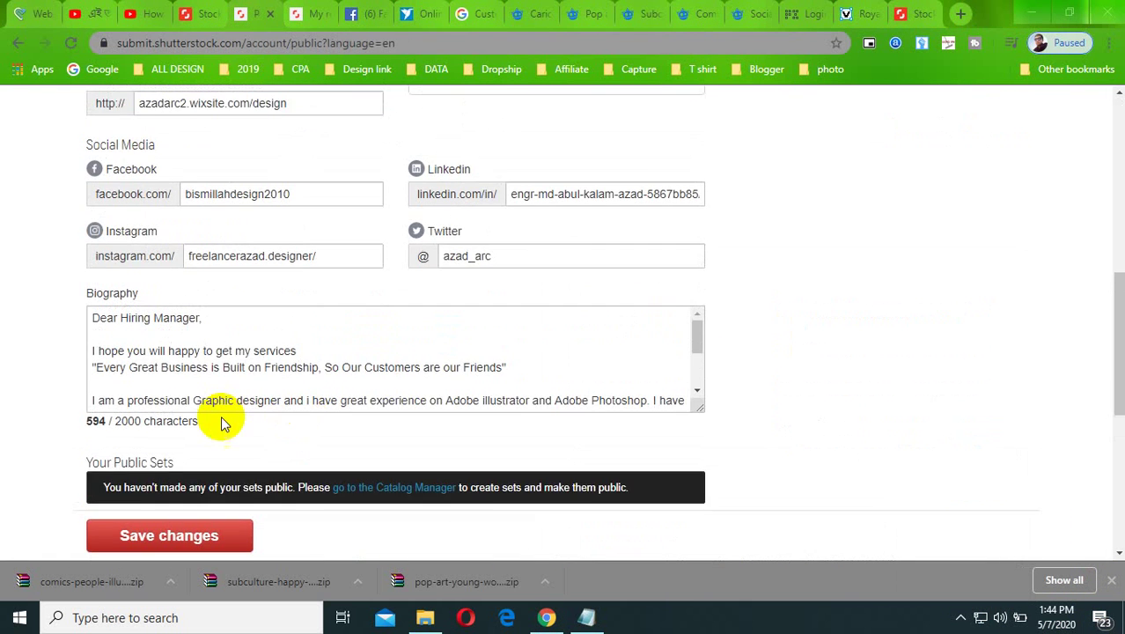
Review the display name and portfolio URL on the portfolio personalization page, and highlight the tagline text.
{"action": "scroll", "coordinate": [296, 420], "scroll_direction": "up", "scroll_amount": 5}
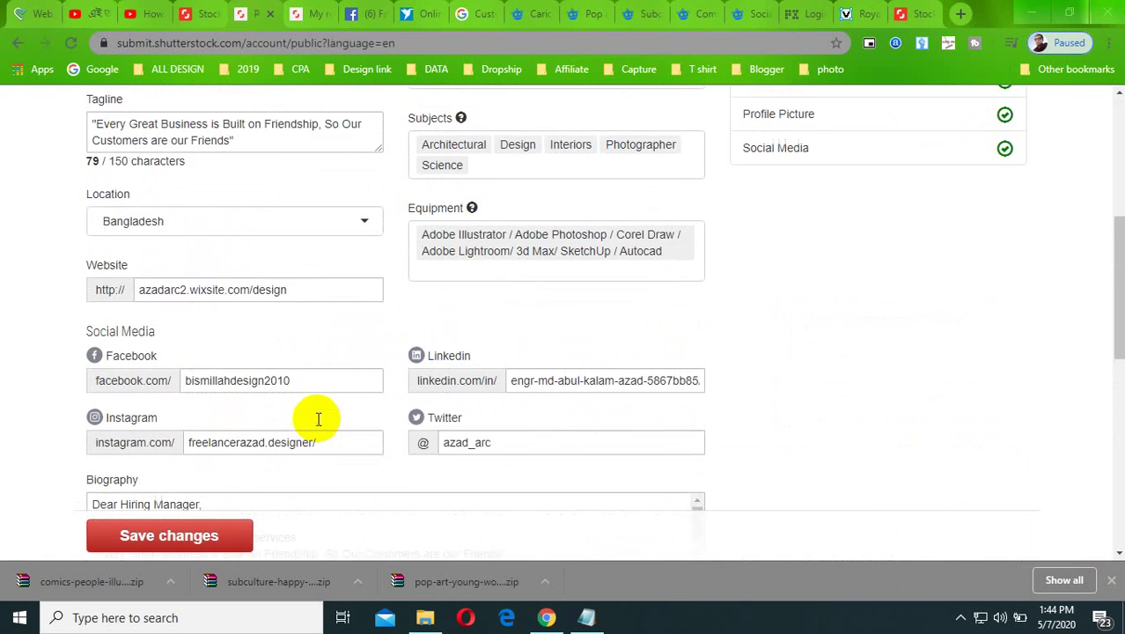
{"action": "scroll", "coordinate": [314, 369], "scroll_direction": "up", "scroll_amount": 3}
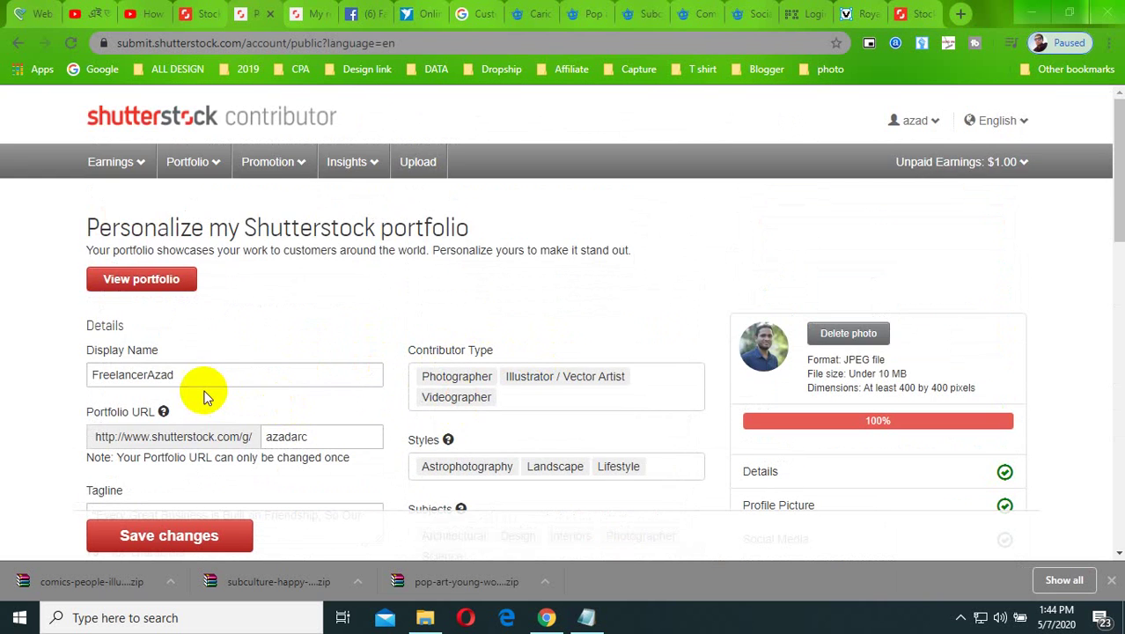
{"action": "scroll", "coordinate": [202, 389], "scroll_direction": "down", "scroll_amount": 2}
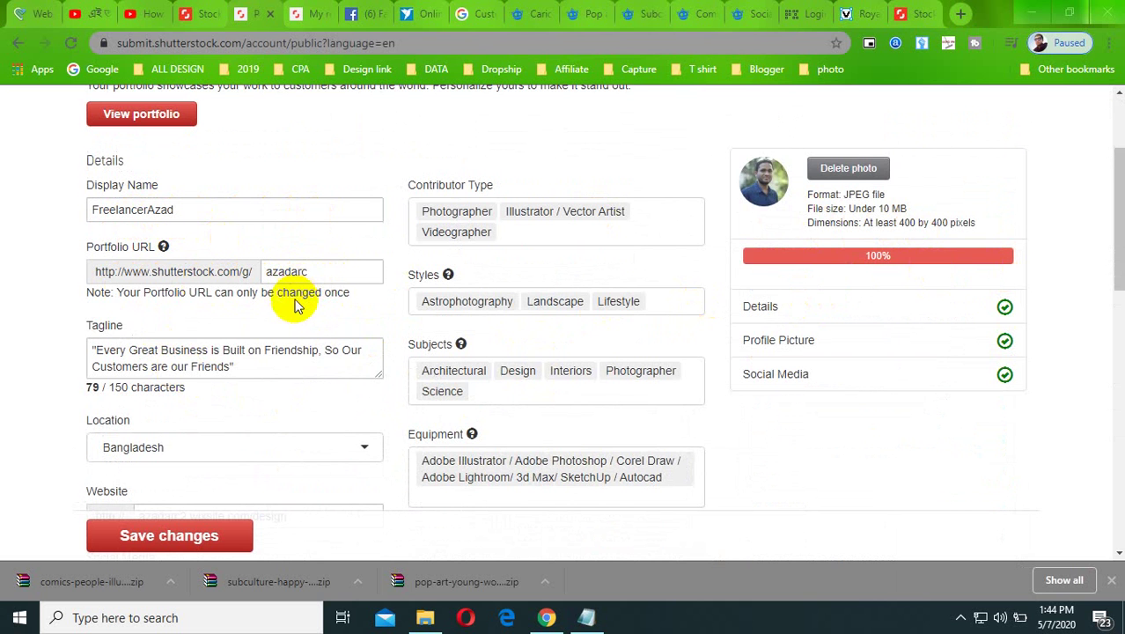
{"action": "scroll", "coordinate": [297, 304], "scroll_direction": "down", "scroll_amount": 1}
{"action": "left_click_drag", "start_coordinate": [251, 282], "coordinate": [79, 266]}
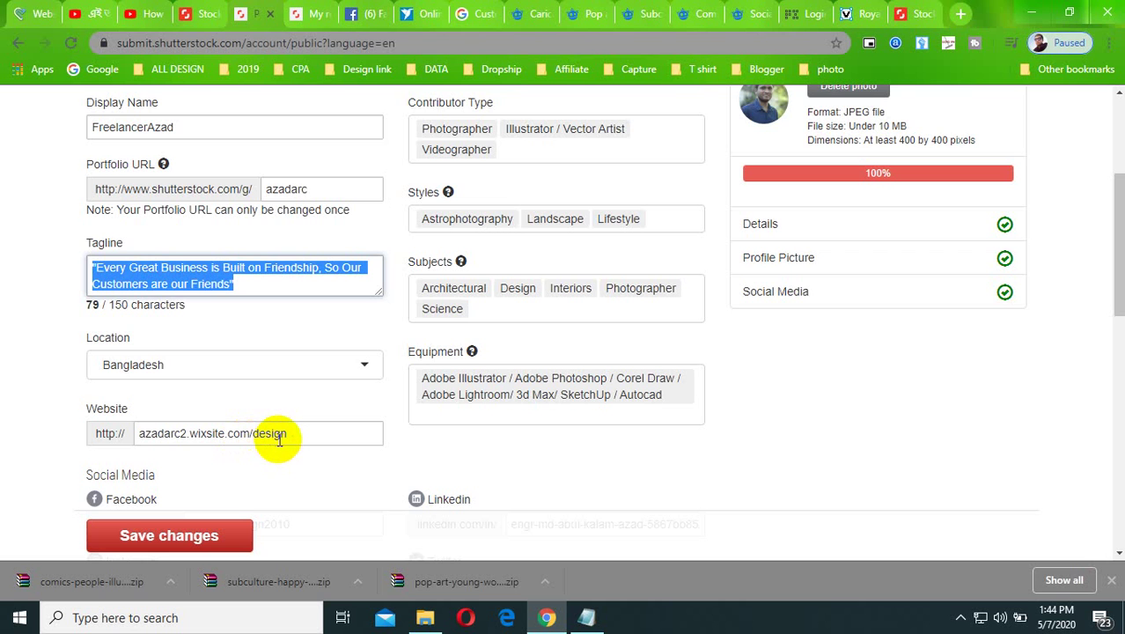
Review the website, social media links and biography in the portfolio personalization form.
{"action": "scroll", "coordinate": [270, 440], "scroll_direction": "down", "scroll_amount": 3}
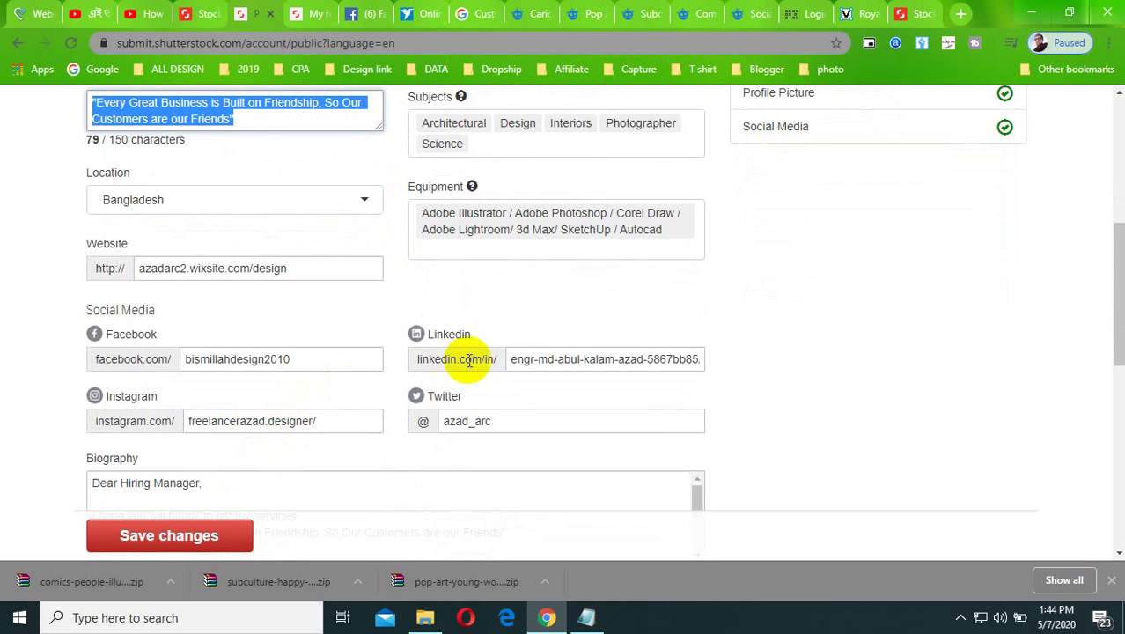
{"action": "scroll", "coordinate": [488, 365], "scroll_direction": "down", "scroll_amount": 1}
{"action": "scroll", "coordinate": [211, 343], "scroll_direction": "down", "scroll_amount": 5}
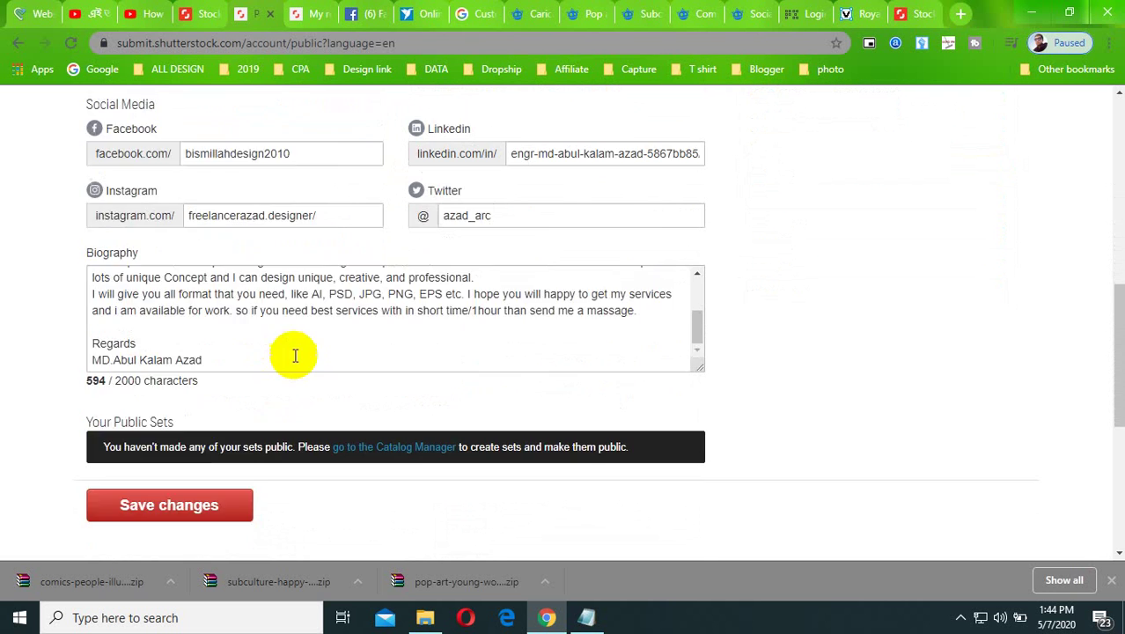
{"action": "scroll", "coordinate": [215, 317], "scroll_direction": "up", "scroll_amount": 1}
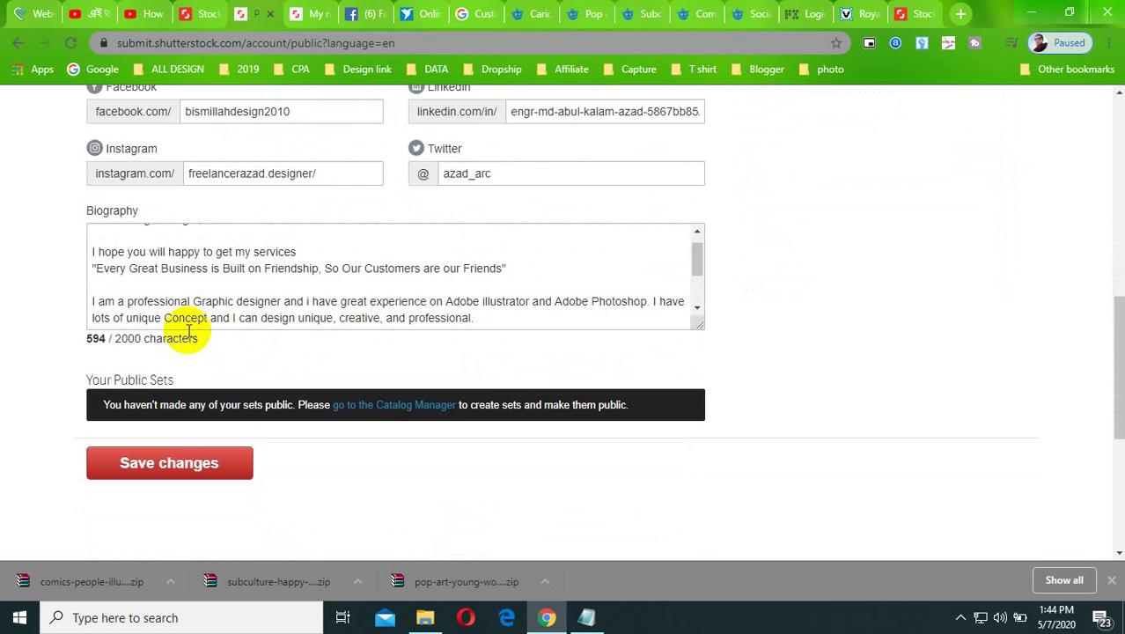
{"action": "scroll", "coordinate": [209, 341], "scroll_direction": "up", "scroll_amount": 1}
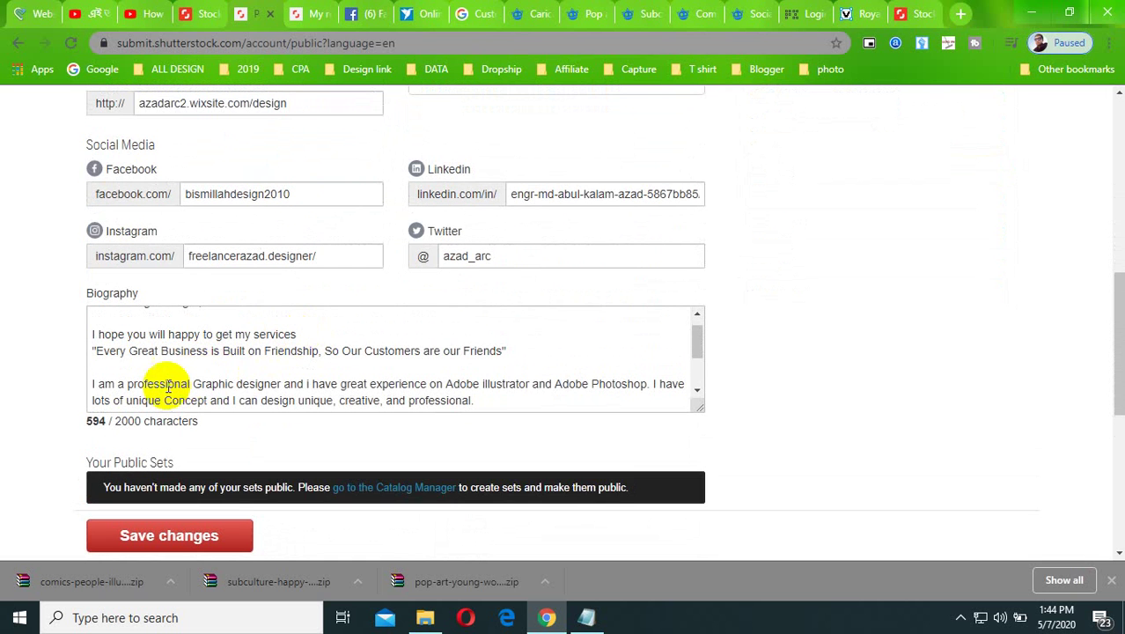
{"action": "scroll", "coordinate": [535, 407], "scroll_direction": "up", "scroll_amount": 4}
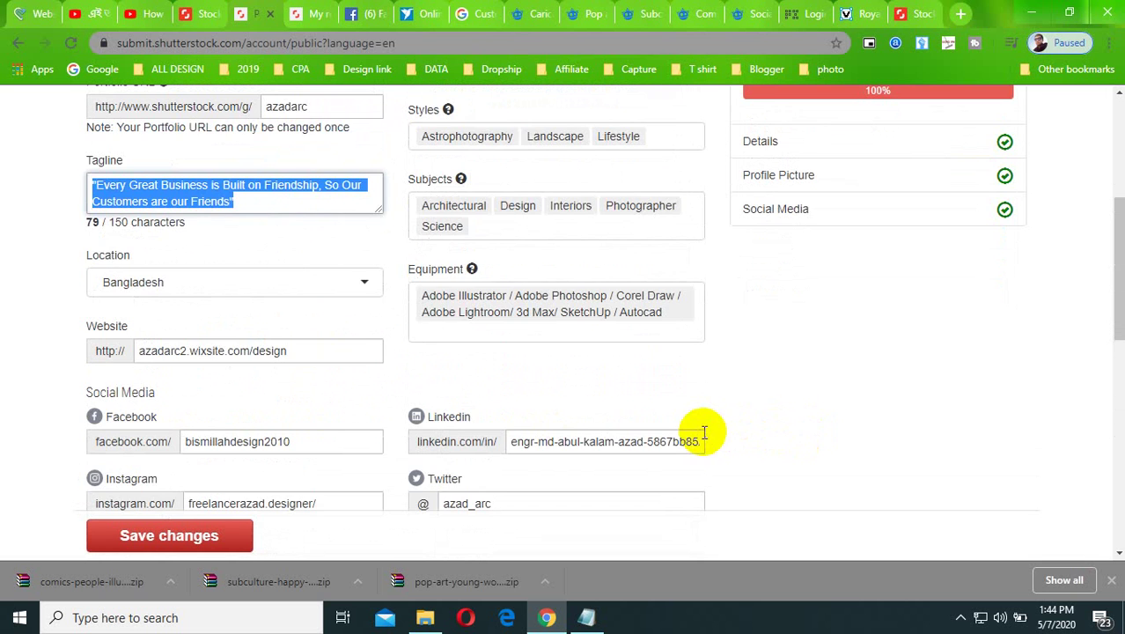
Examine the contributor type, styles, subjects and equipment entries in the portfolio personalization form.
{"action": "scroll", "coordinate": [730, 427], "scroll_direction": "up", "scroll_amount": 1}
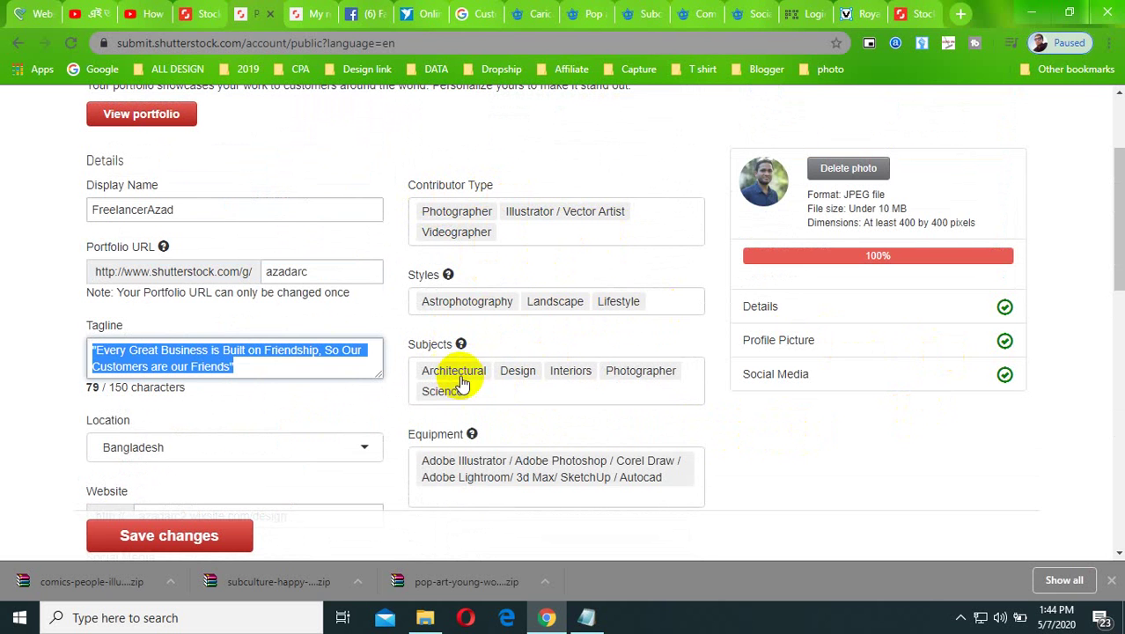
{"action": "scroll", "coordinate": [638, 391], "scroll_direction": "down", "scroll_amount": 1}
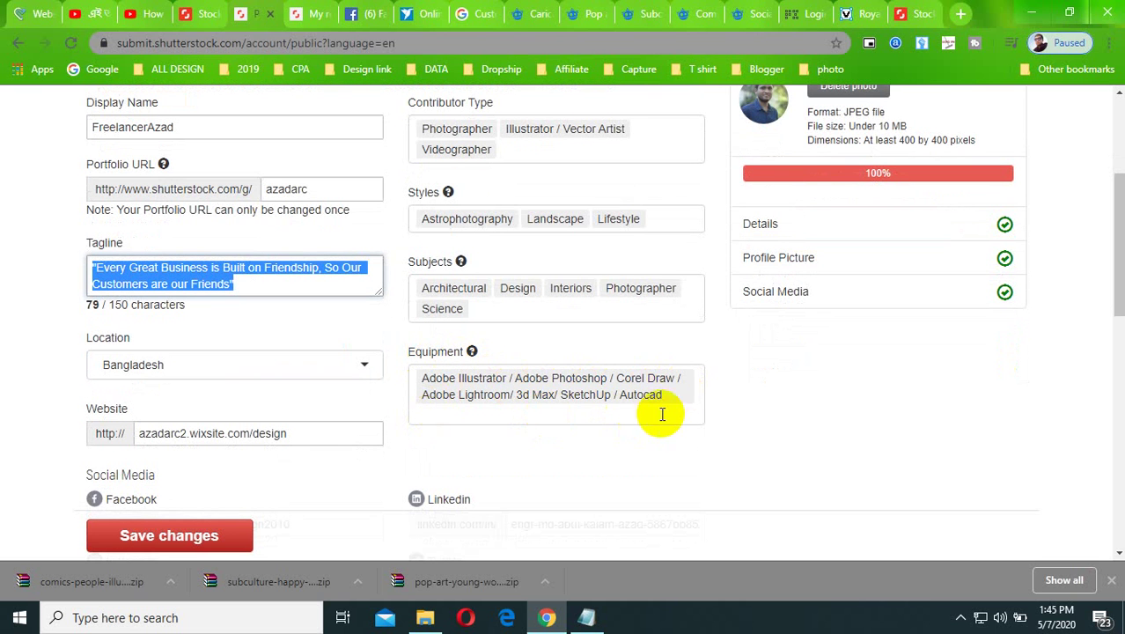
{"action": "scroll", "coordinate": [643, 409], "scroll_direction": "down", "scroll_amount": 2}
{"action": "scroll", "coordinate": [759, 440], "scroll_direction": "up", "scroll_amount": 5}
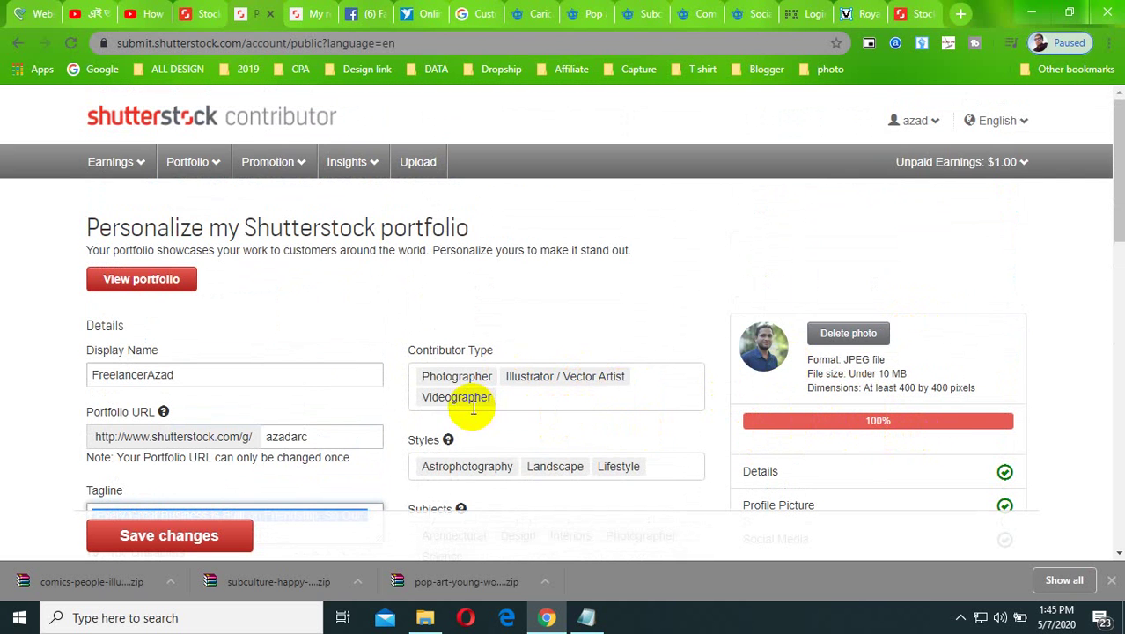
Glance at the My referrals page, and return to look over the whole portfolio personalization form.
{"action": "left_click", "coordinate": [300, 11]}
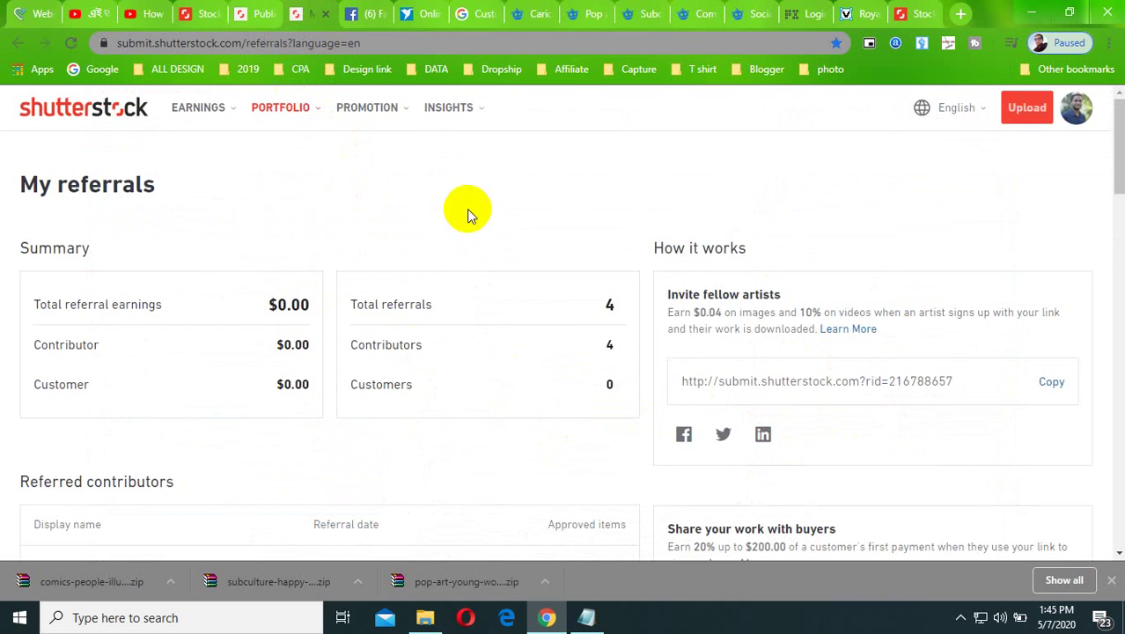
{"action": "left_click", "coordinate": [257, 12]}
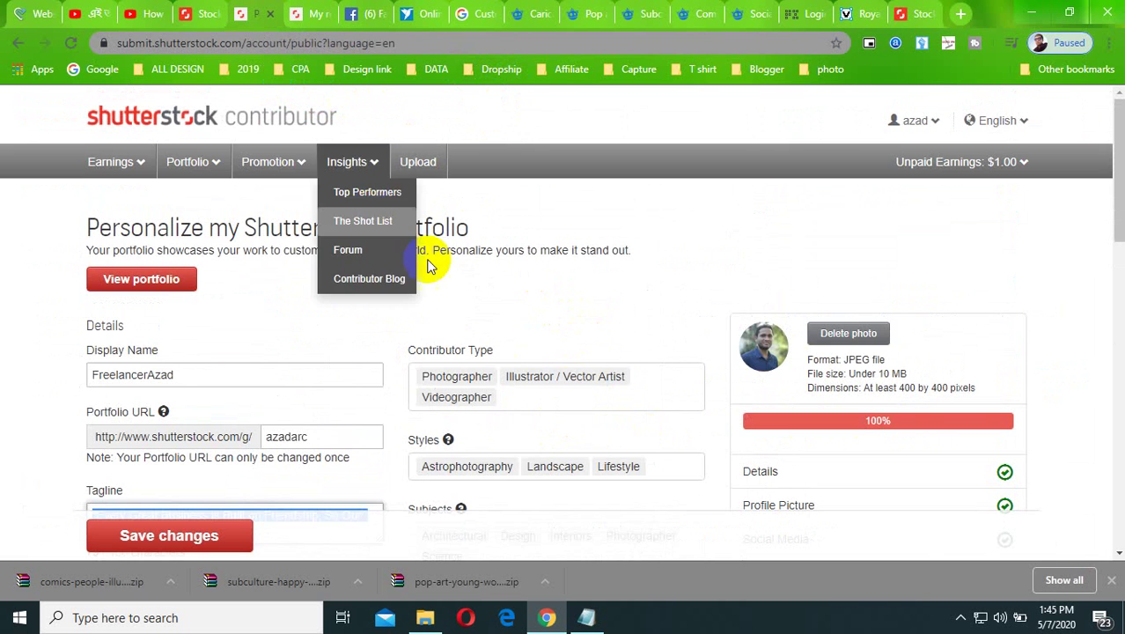
{"action": "scroll", "coordinate": [479, 391], "scroll_direction": "down", "scroll_amount": 2}
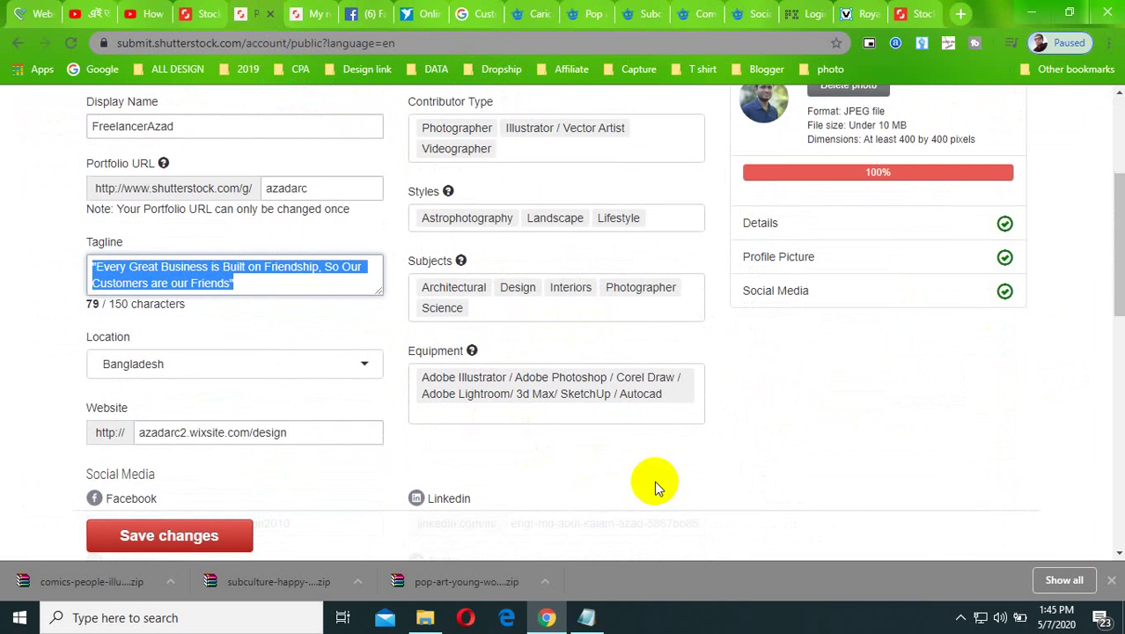
{"action": "scroll", "coordinate": [654, 481], "scroll_direction": "down", "scroll_amount": 2}
{"action": "scroll", "coordinate": [595, 495], "scroll_direction": "down", "scroll_amount": 4}
{"action": "scroll", "coordinate": [511, 495], "scroll_direction": "up", "scroll_amount": 10}
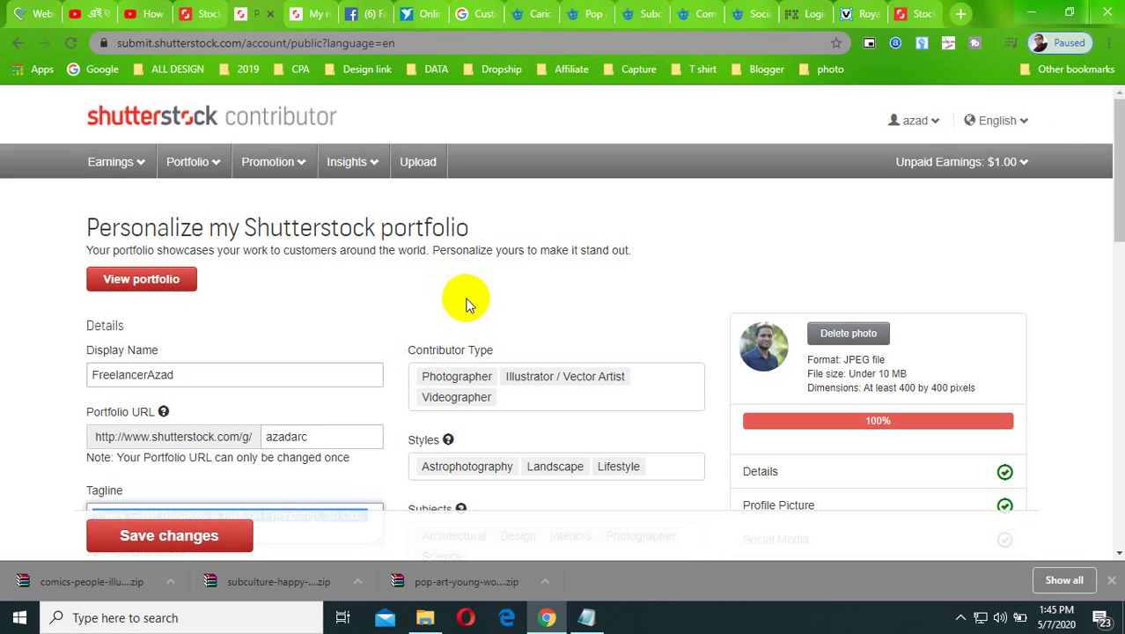
{"action": "left_click", "coordinate": [947, 129]}
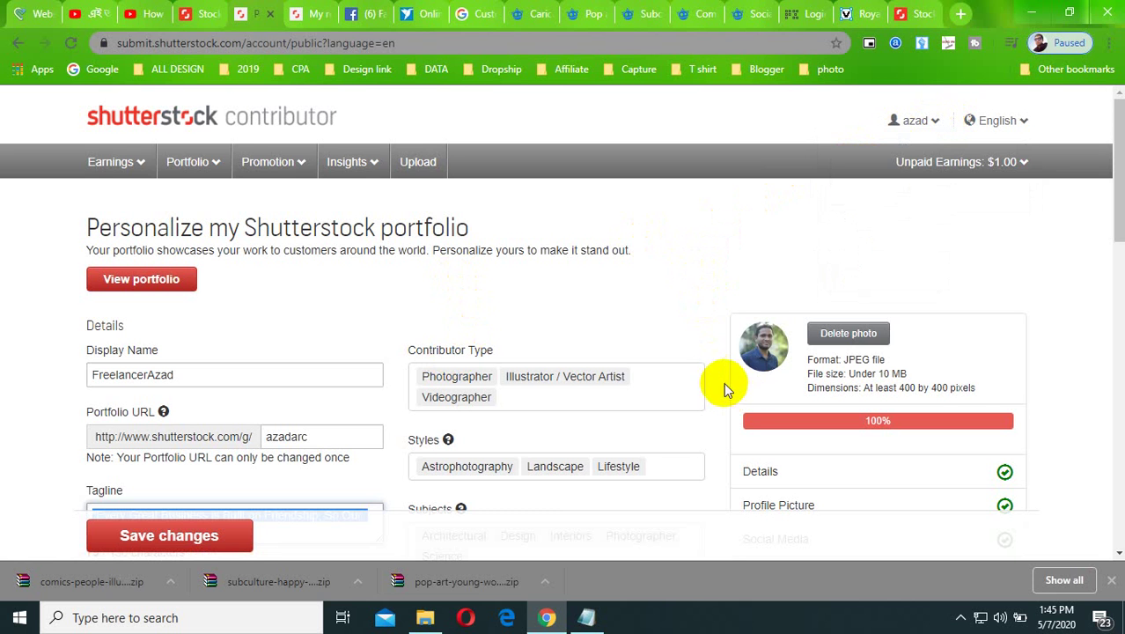
{"action": "left_click", "coordinate": [962, 618]}
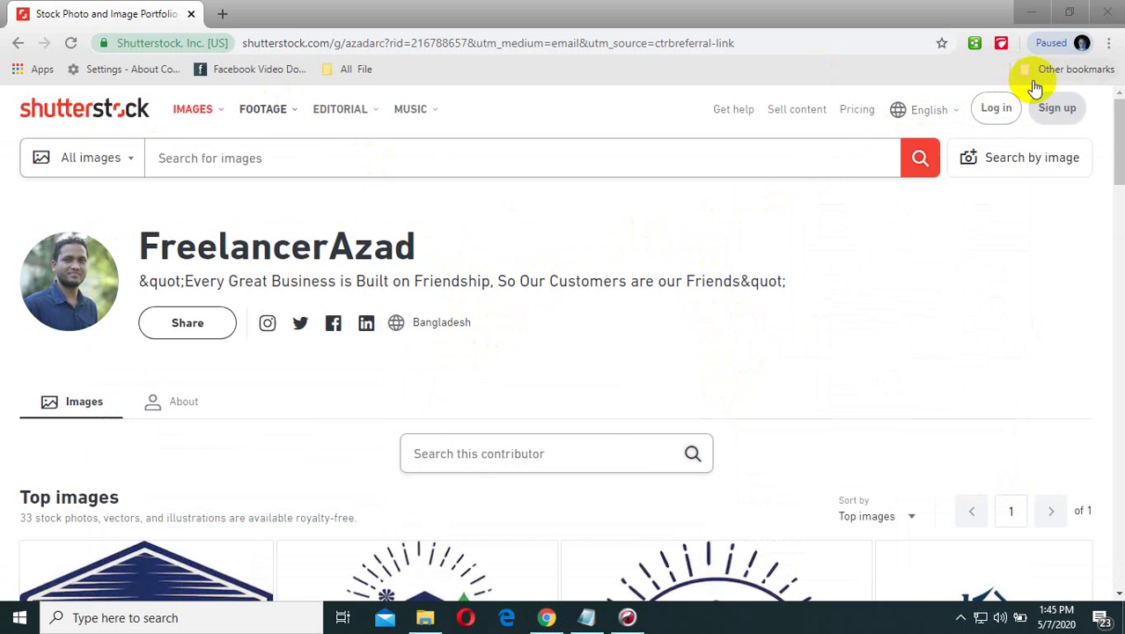
Open the Shutterstock sign-up form, look at its email address and password fields, and close it without entering anything.
{"action": "left_click", "coordinate": [1075, 111]}
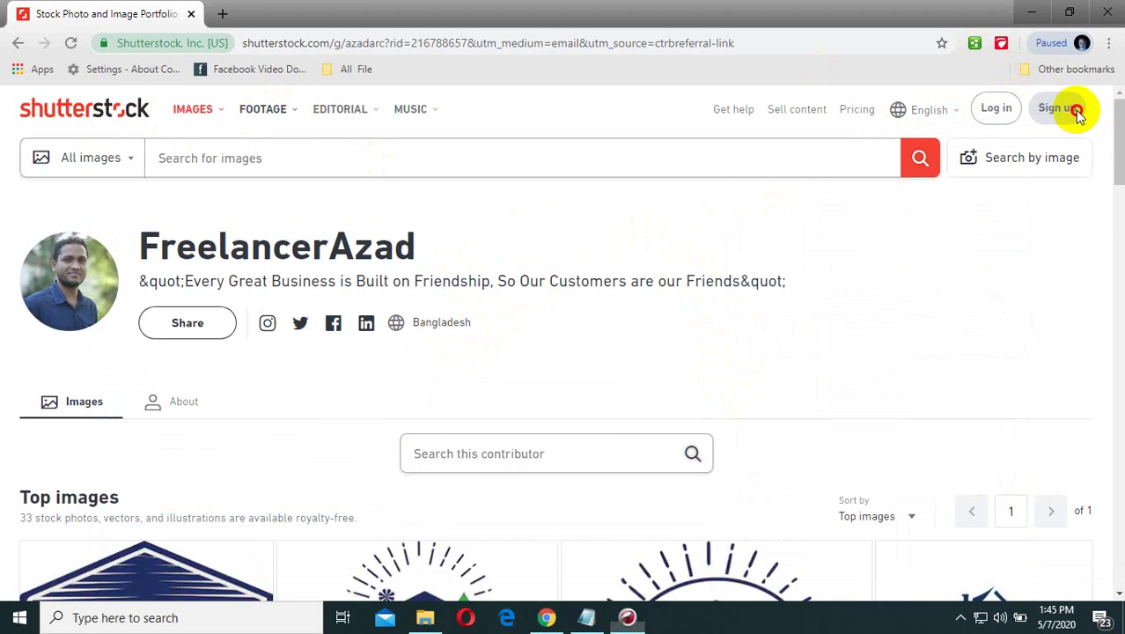
{"action": "left_click", "coordinate": [1077, 113]}
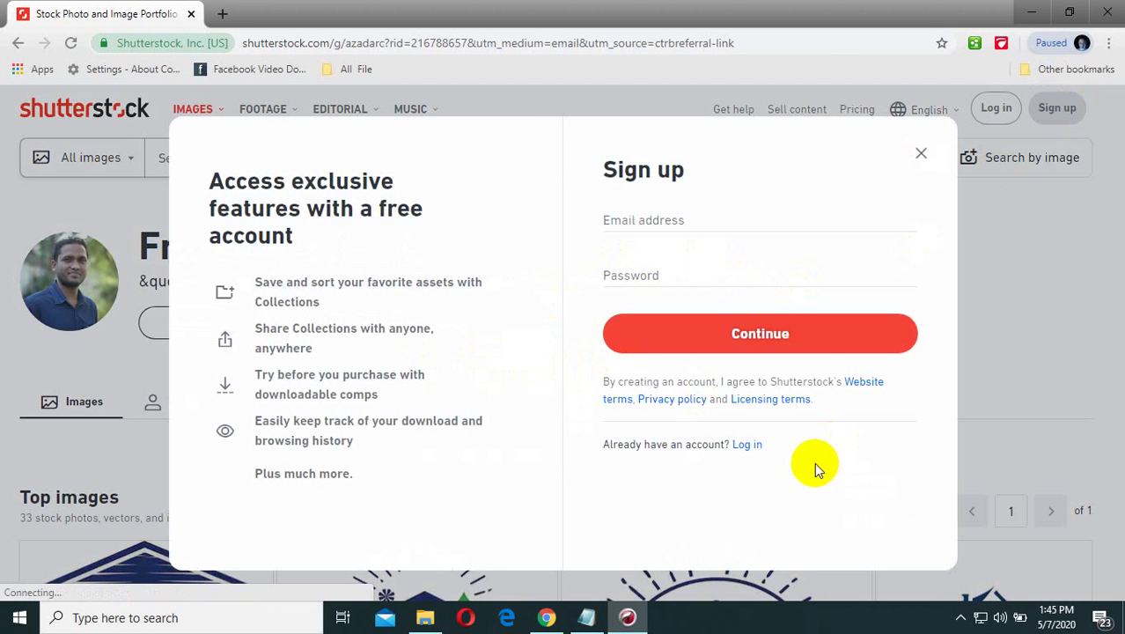
{"action": "left_click", "coordinate": [687, 220]}
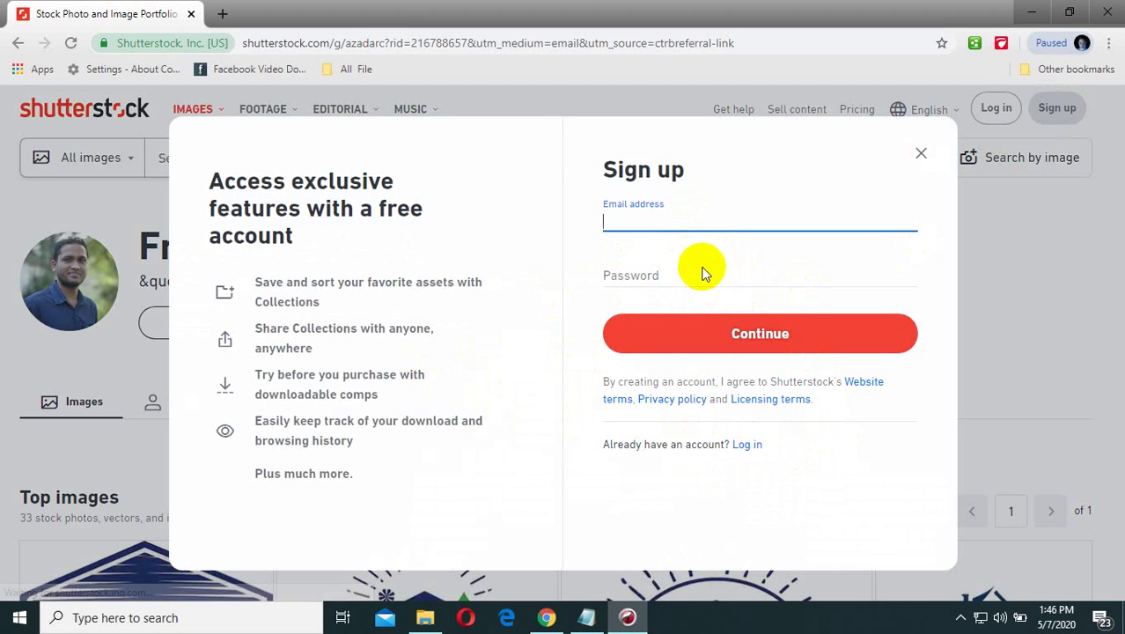
{"action": "left_click", "coordinate": [673, 276]}
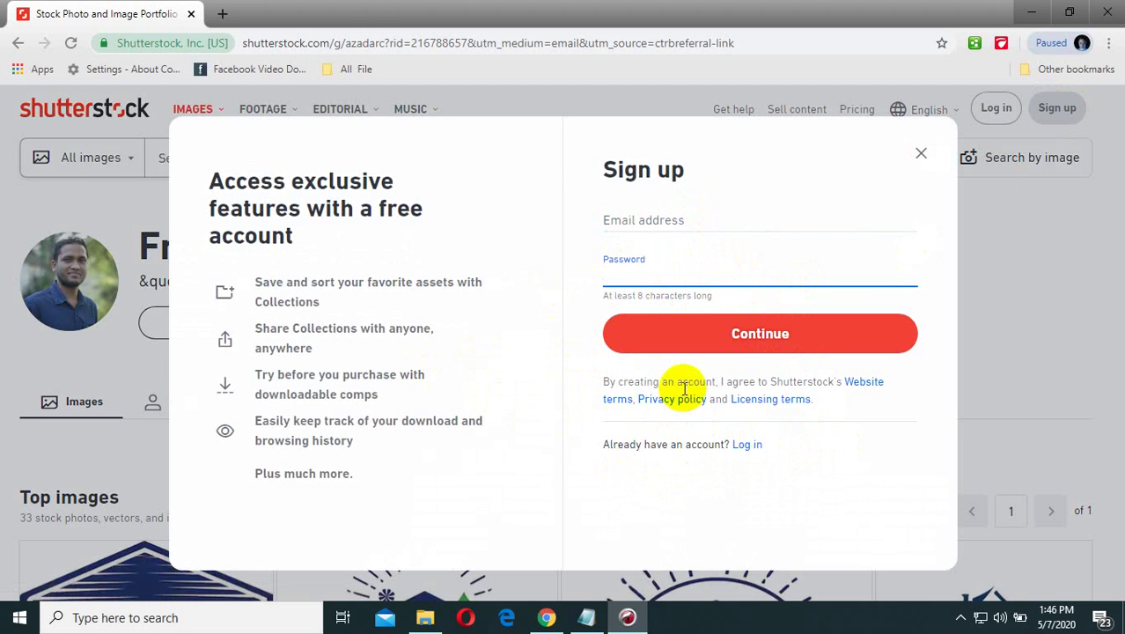
{"action": "left_click", "coordinate": [817, 308]}
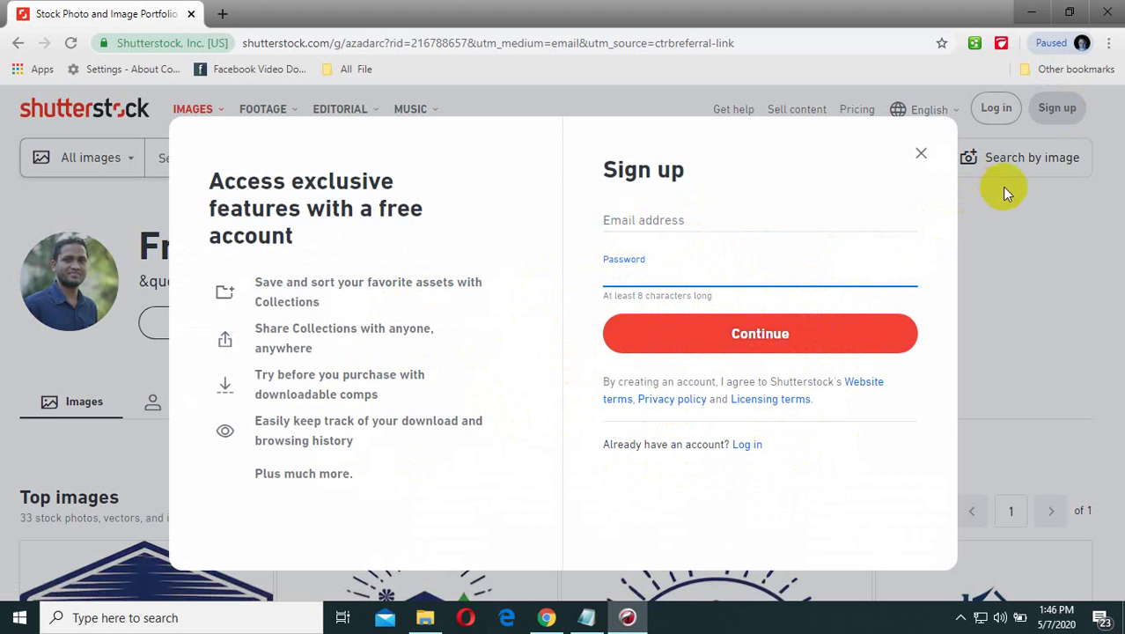
{"action": "left_click", "coordinate": [929, 155]}
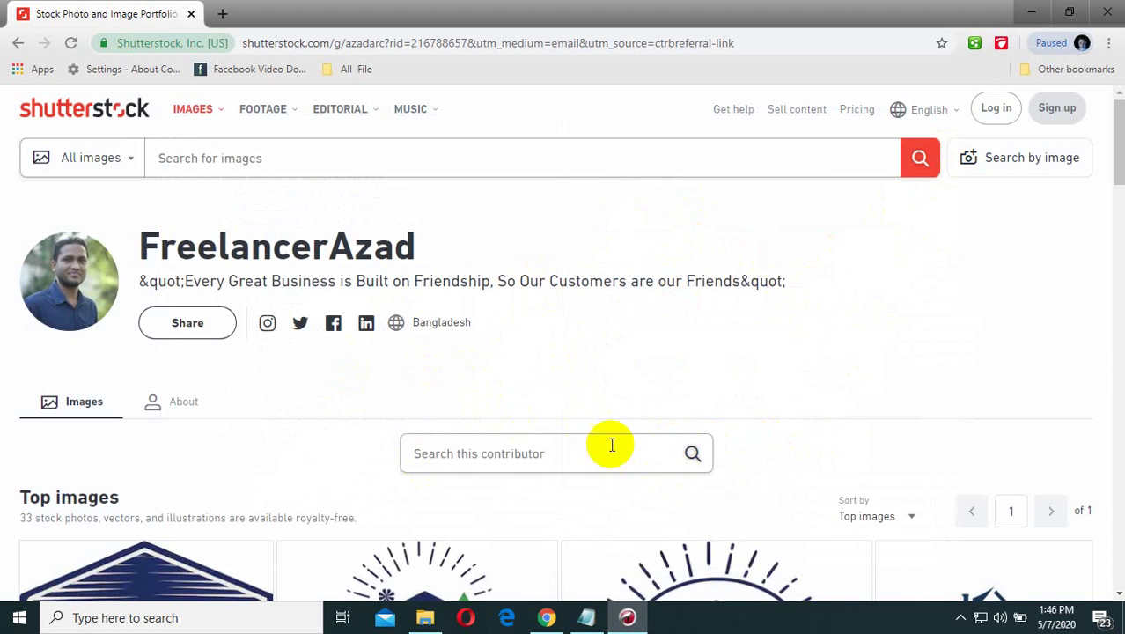
Switch to the other browser window and look through all the logo and interior design images in the contributor's public portfolio.
{"action": "left_click", "coordinate": [571, 622]}
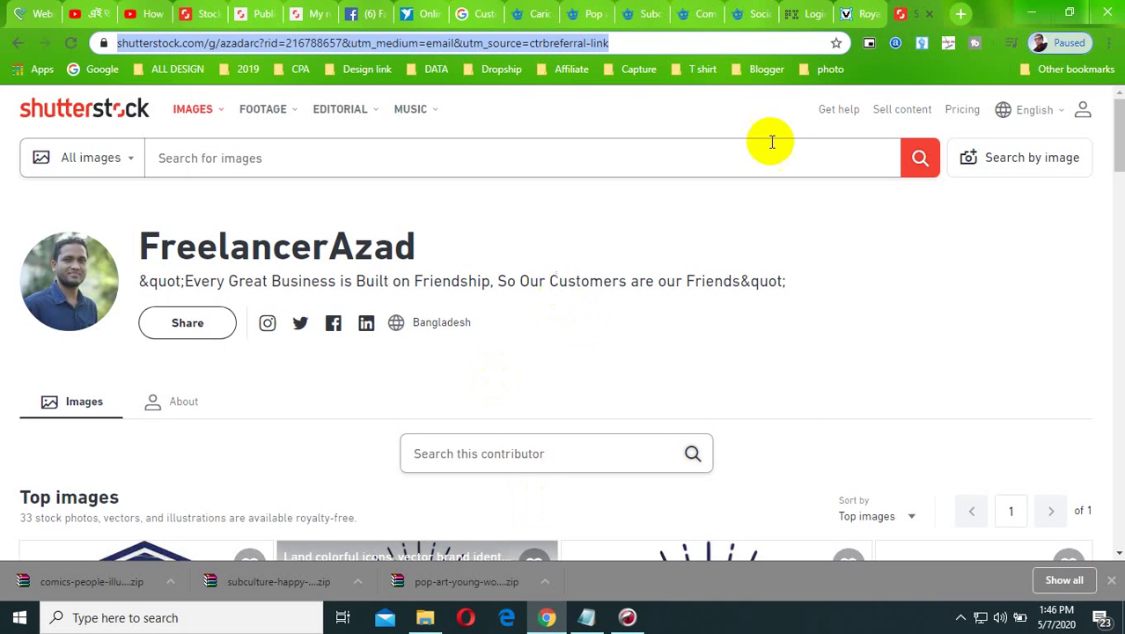
{"action": "scroll", "coordinate": [547, 377], "scroll_direction": "down", "scroll_amount": 7}
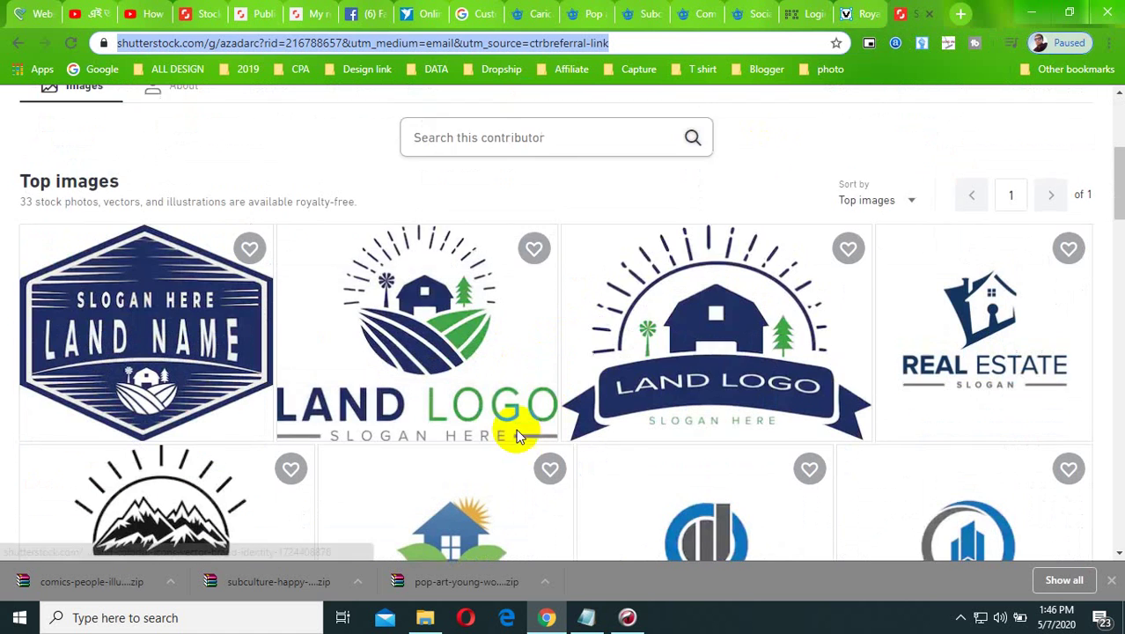
{"action": "scroll", "coordinate": [648, 427], "scroll_direction": "down", "scroll_amount": 3}
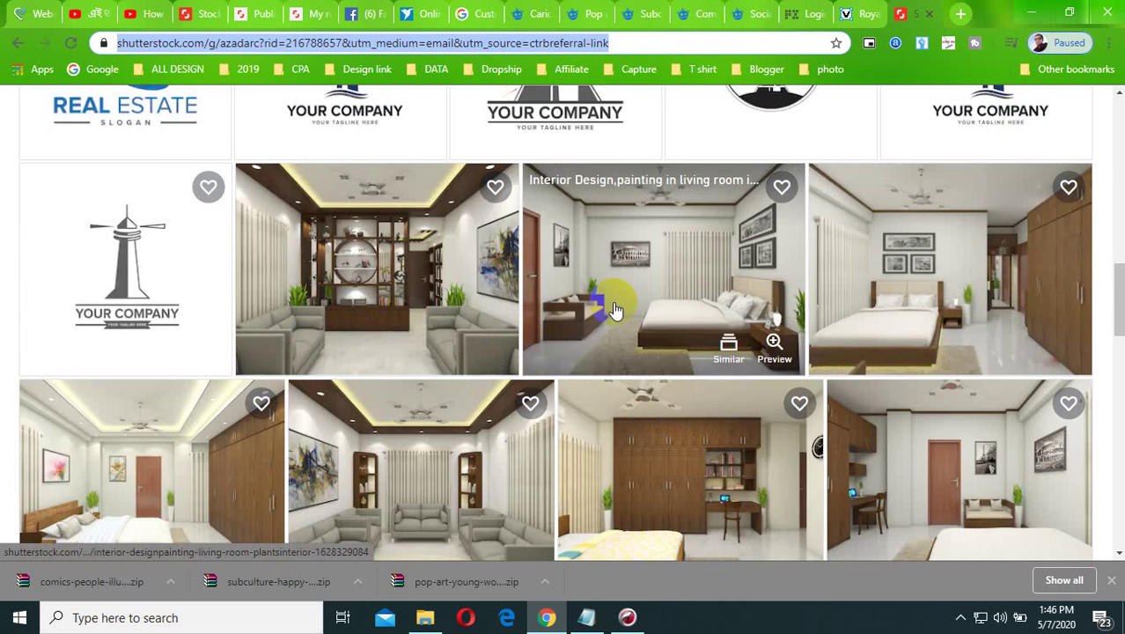
{"action": "scroll", "coordinate": [880, 264], "scroll_direction": "down", "scroll_amount": 1}
{"action": "scroll", "coordinate": [914, 243], "scroll_direction": "down", "scroll_amount": 2}
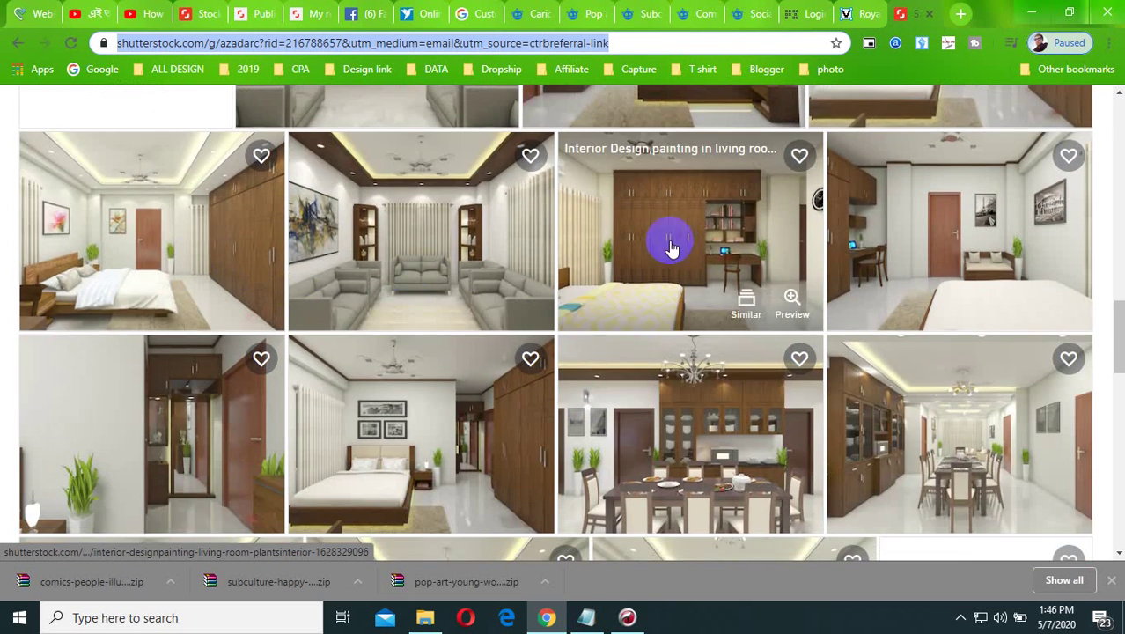
{"action": "scroll", "coordinate": [671, 244], "scroll_direction": "down", "scroll_amount": 3}
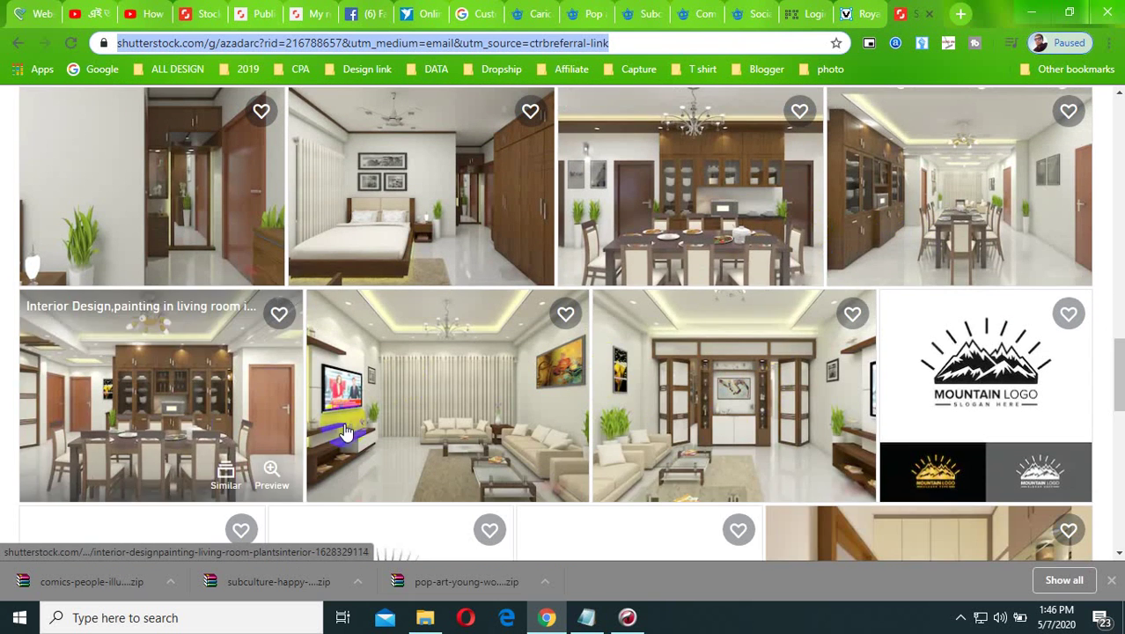
{"action": "scroll", "coordinate": [790, 425], "scroll_direction": "down", "scroll_amount": 4}
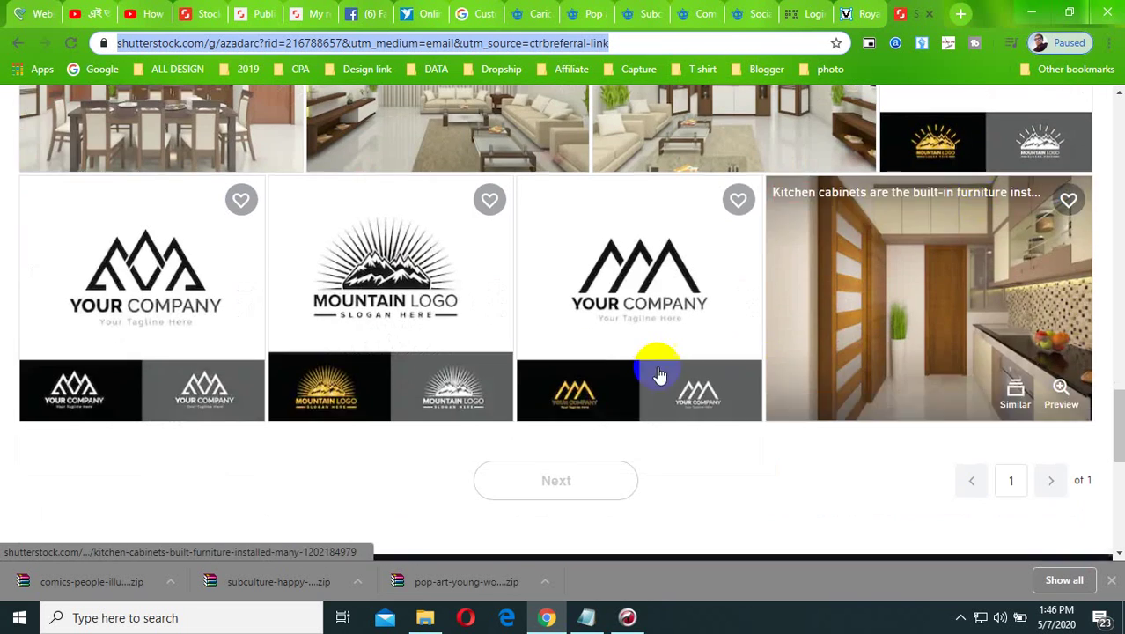
{"action": "scroll", "coordinate": [214, 351], "scroll_direction": "up", "scroll_amount": 10}
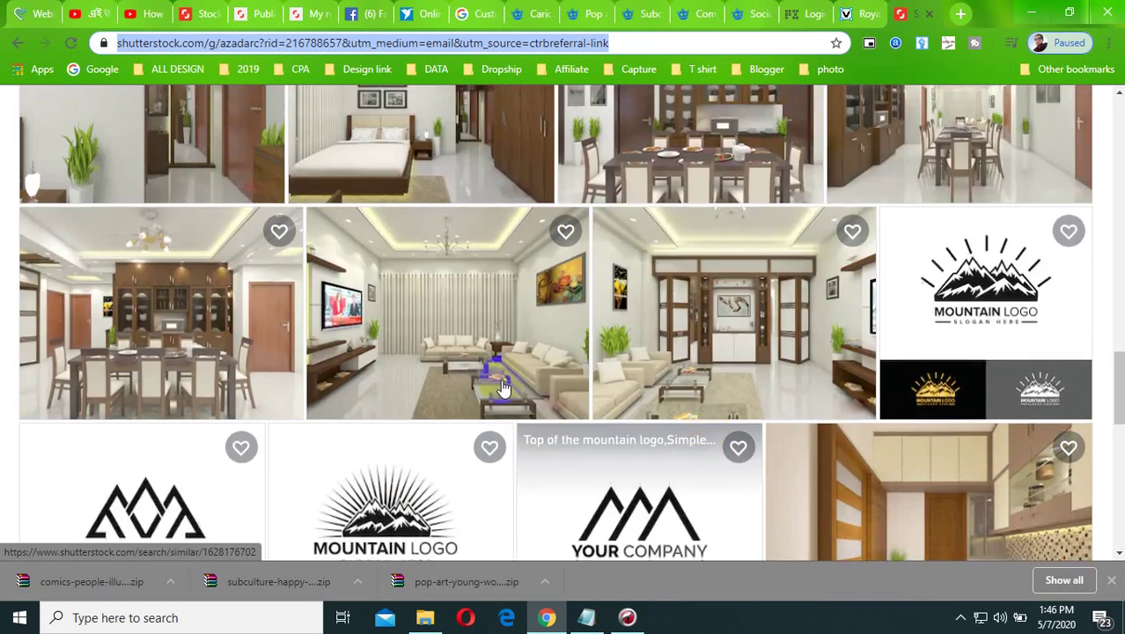
{"action": "scroll", "coordinate": [339, 327], "scroll_direction": "up", "scroll_amount": 3}
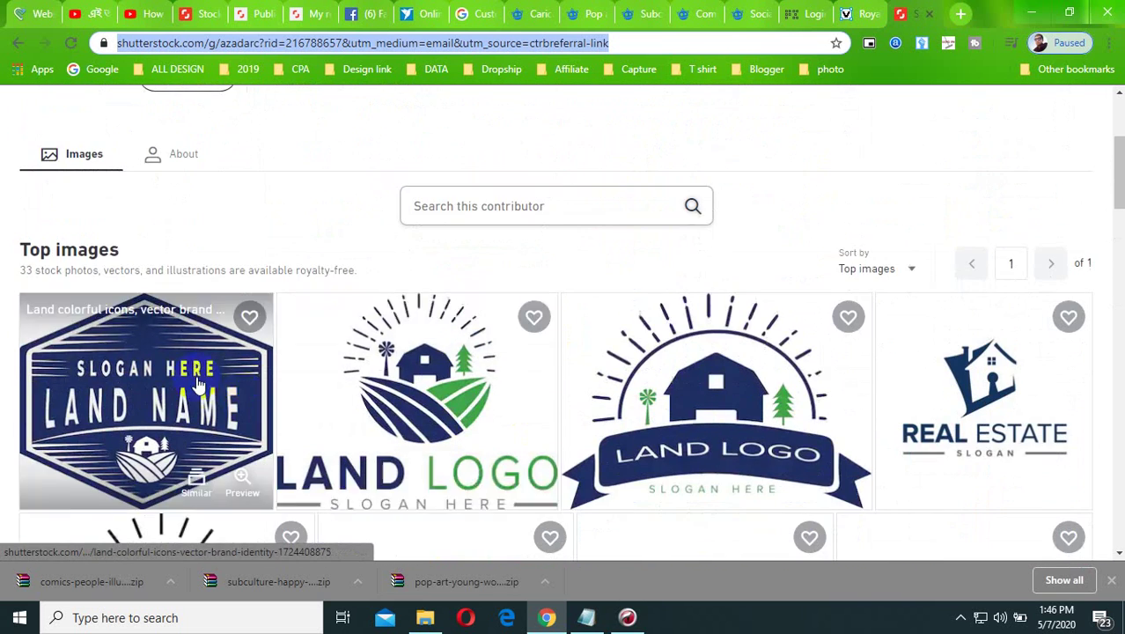
{"action": "scroll", "coordinate": [291, 372], "scroll_direction": "down", "scroll_amount": 1}
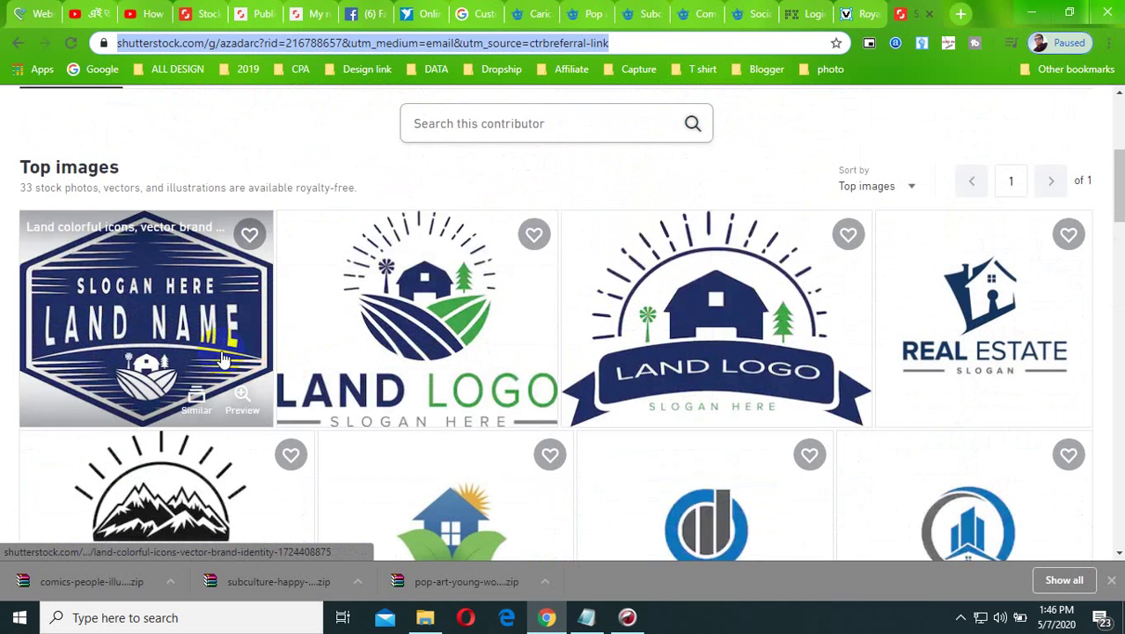
In File Explorer, go up to New folder (4) in the shutterstock folder and open the Green EPS file in Illustrator.
{"action": "left_click", "coordinate": [440, 616]}
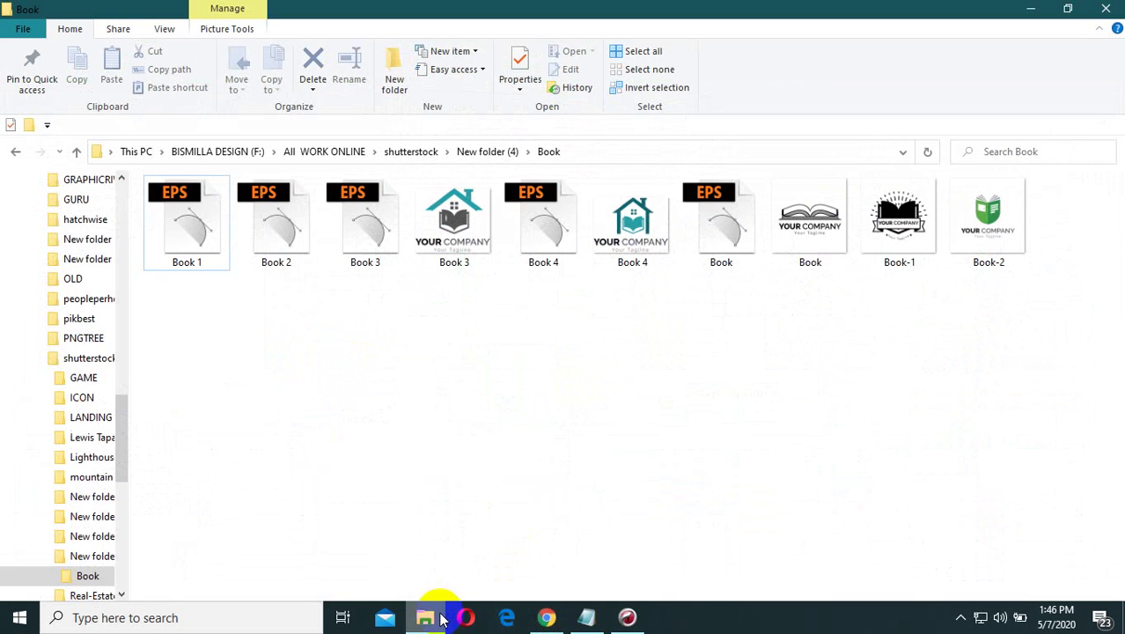
{"action": "left_click", "coordinate": [487, 152]}
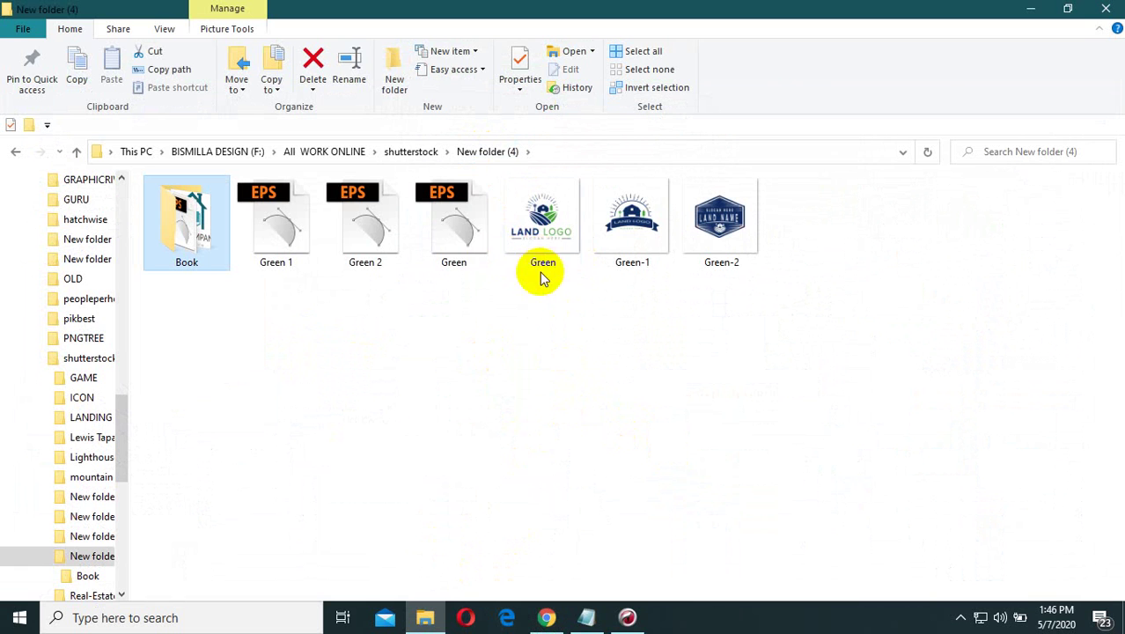
{"action": "left_click", "coordinate": [466, 246]}
{"action": "double_click", "coordinate": [465, 247]}
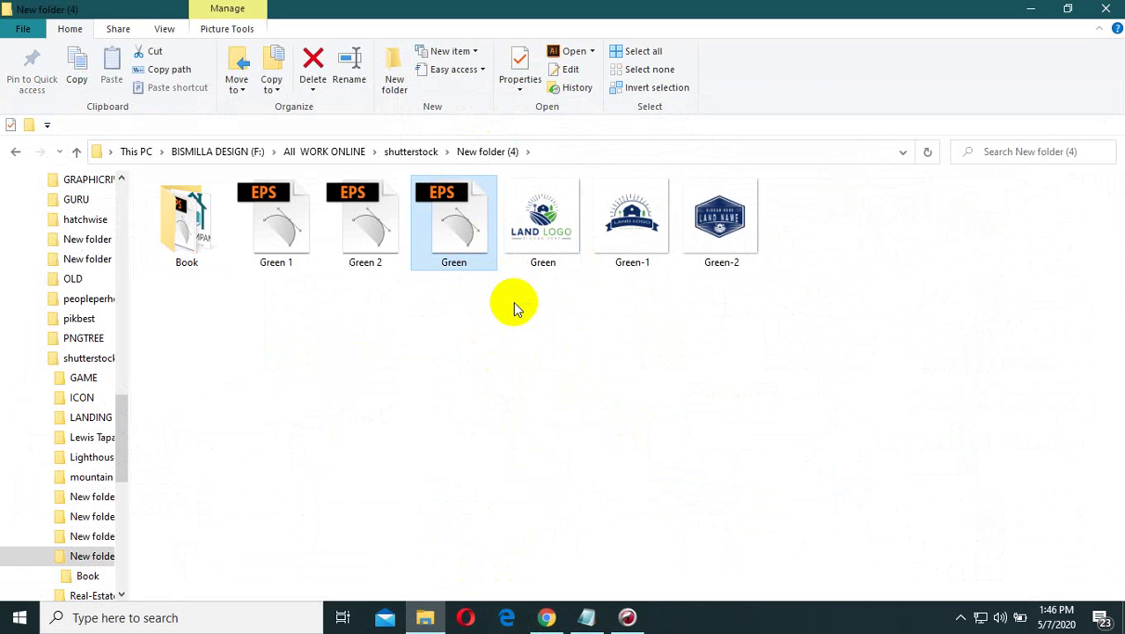
{"action": "key", "text": "Return"}
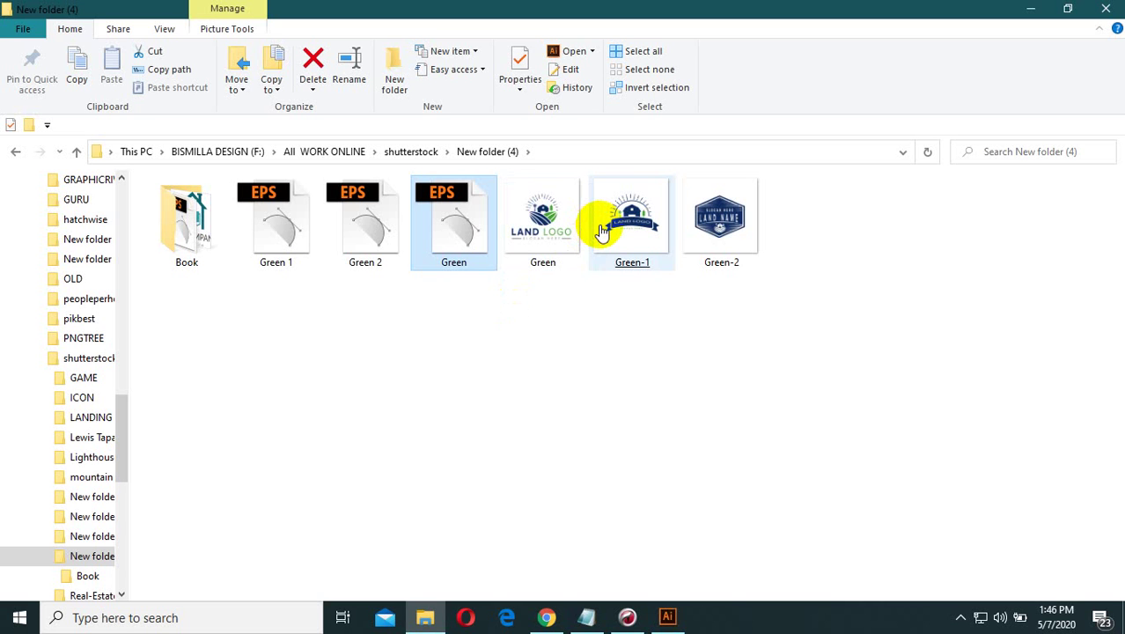
{"action": "left_click", "coordinate": [602, 230]}
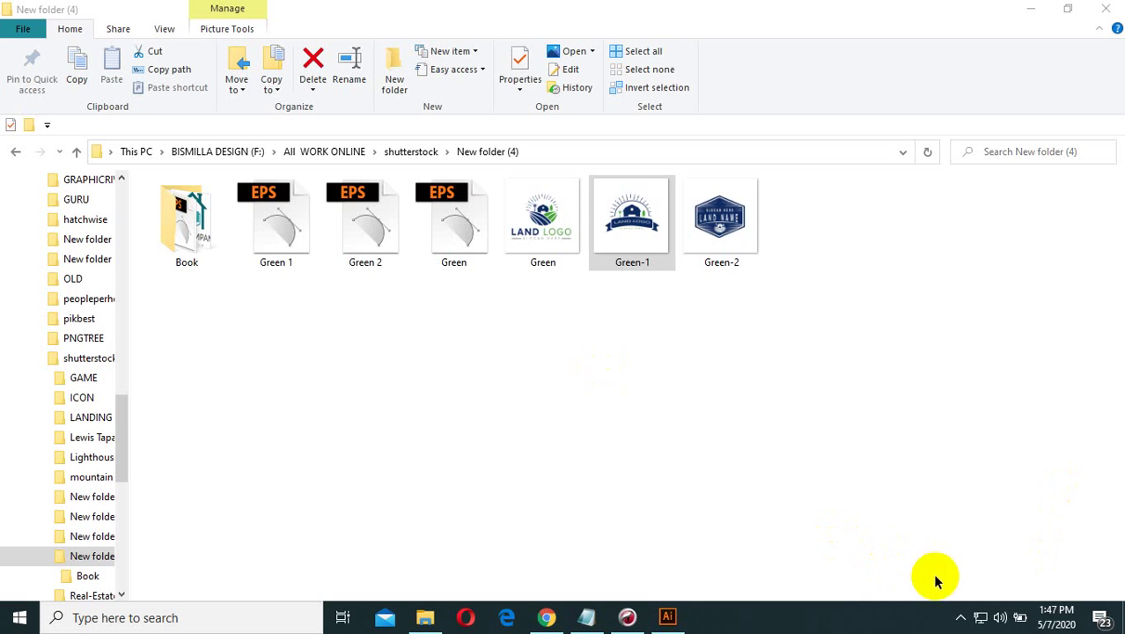
{"action": "left_click", "coordinate": [960, 617]}
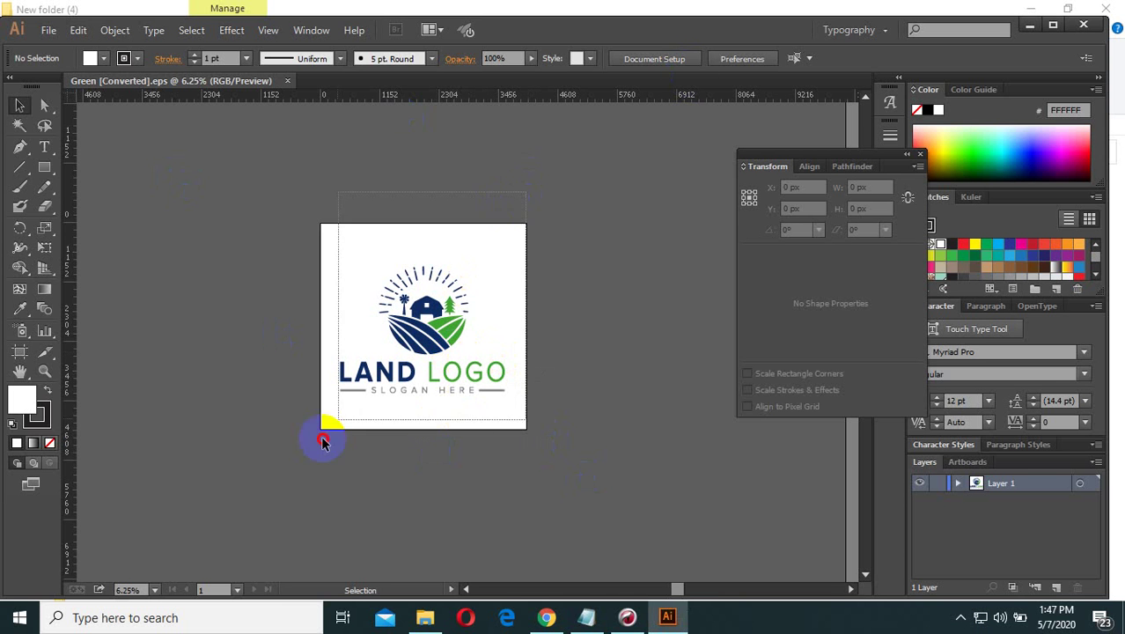
Maximize the Illustrator window, select the whole Land Logo artwork to inspect its vector paths up close, and deselect it.
{"action": "left_click_drag", "start_coordinate": [322, 442], "coordinate": [520, 255]}
{"action": "left_click", "coordinate": [1061, 30]}
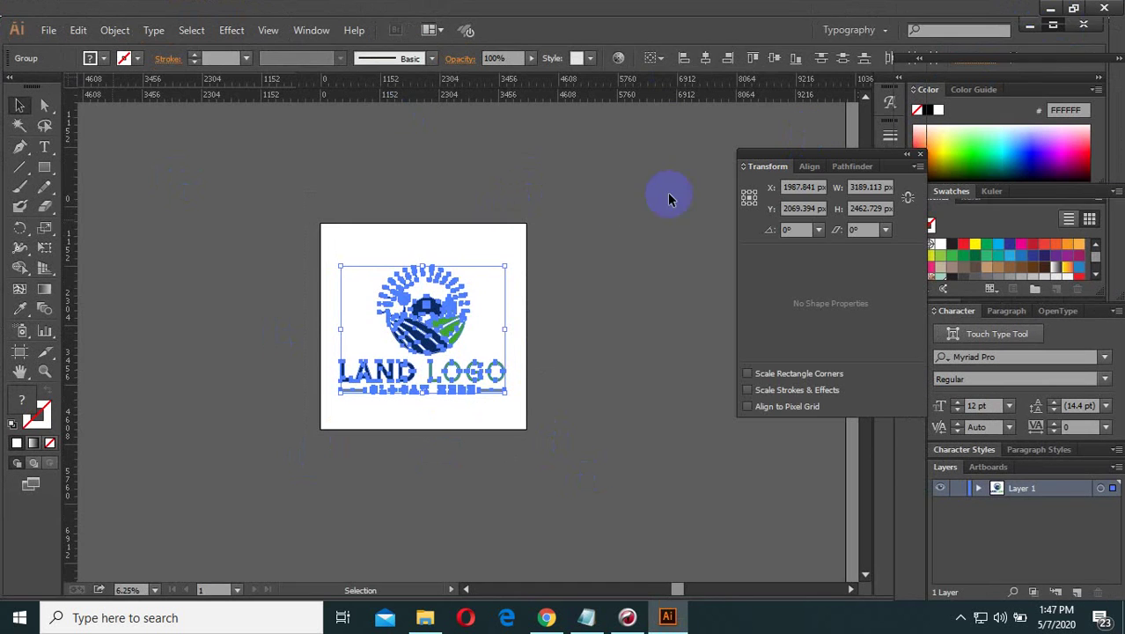
{"action": "left_click_drag", "start_coordinate": [410, 359], "coordinate": [412, 361]}
{"action": "scroll", "coordinate": [457, 405], "scroll_direction": "up", "scroll_amount": 2}
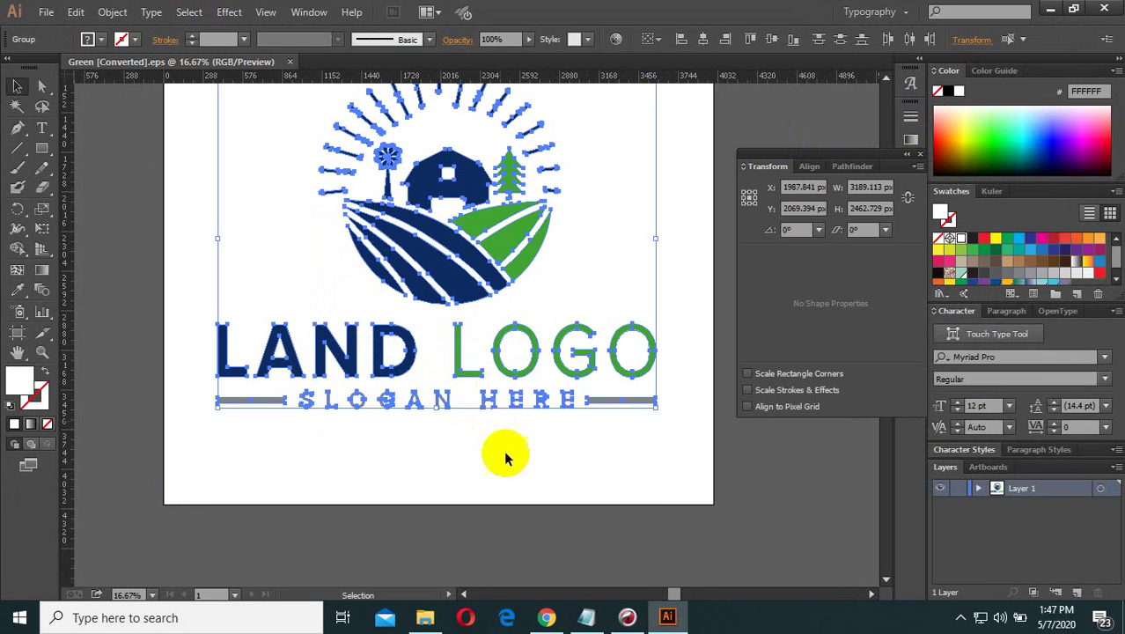
{"action": "scroll", "coordinate": [506, 440], "scroll_direction": "down", "scroll_amount": 5}
{"action": "left_click", "coordinate": [455, 475]}
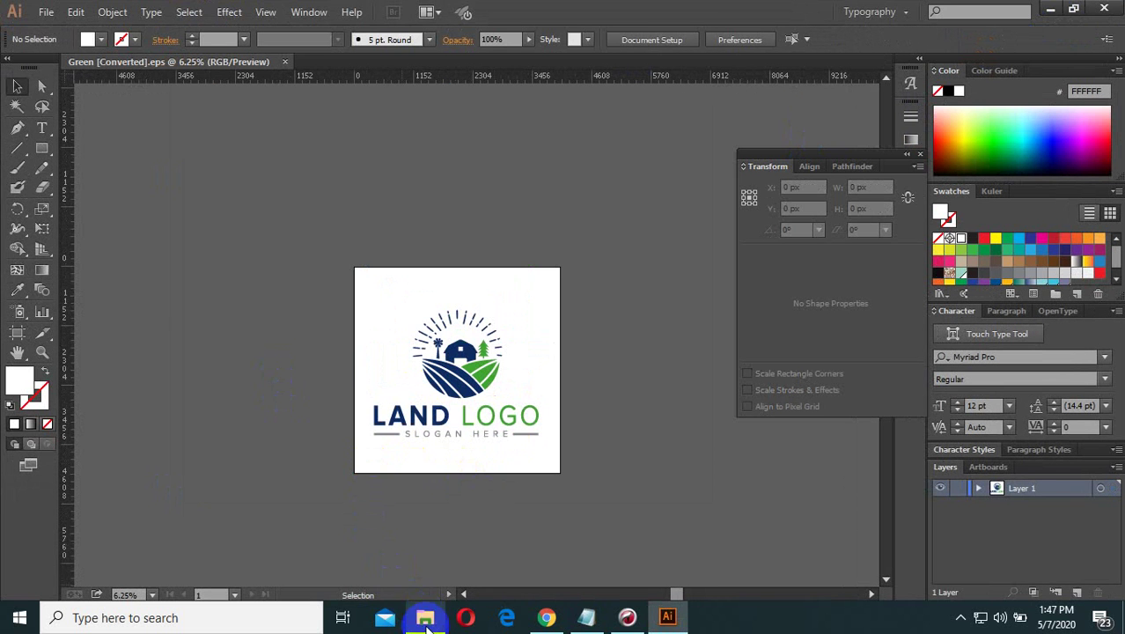
Create a 2000 × 2000 px RGB document at 300 ppi, titled with the contributor's name, and return to the Green EPS document.
{"action": "mouse_move", "coordinate": [426, 621]}
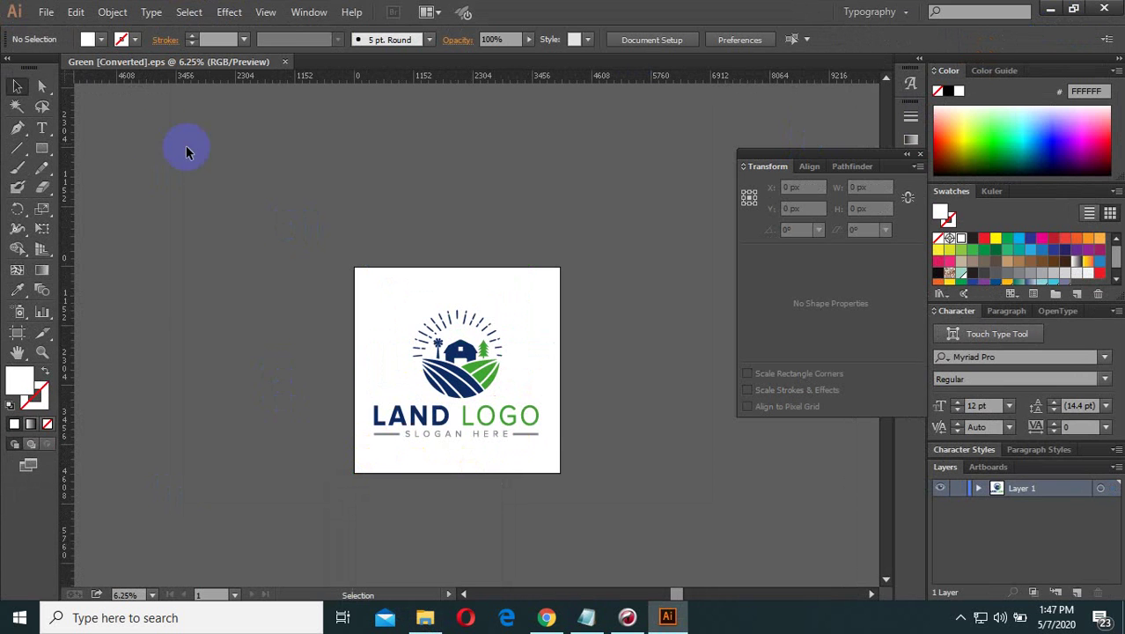
{"action": "left_click", "coordinate": [45, 12]}
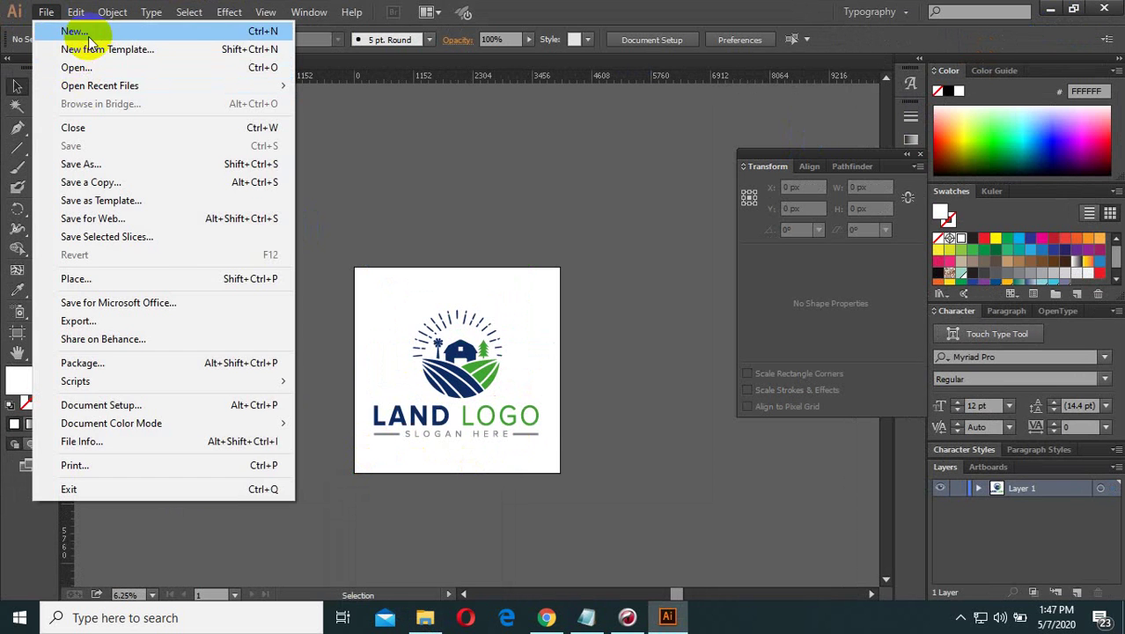
{"action": "left_click", "coordinate": [83, 32]}
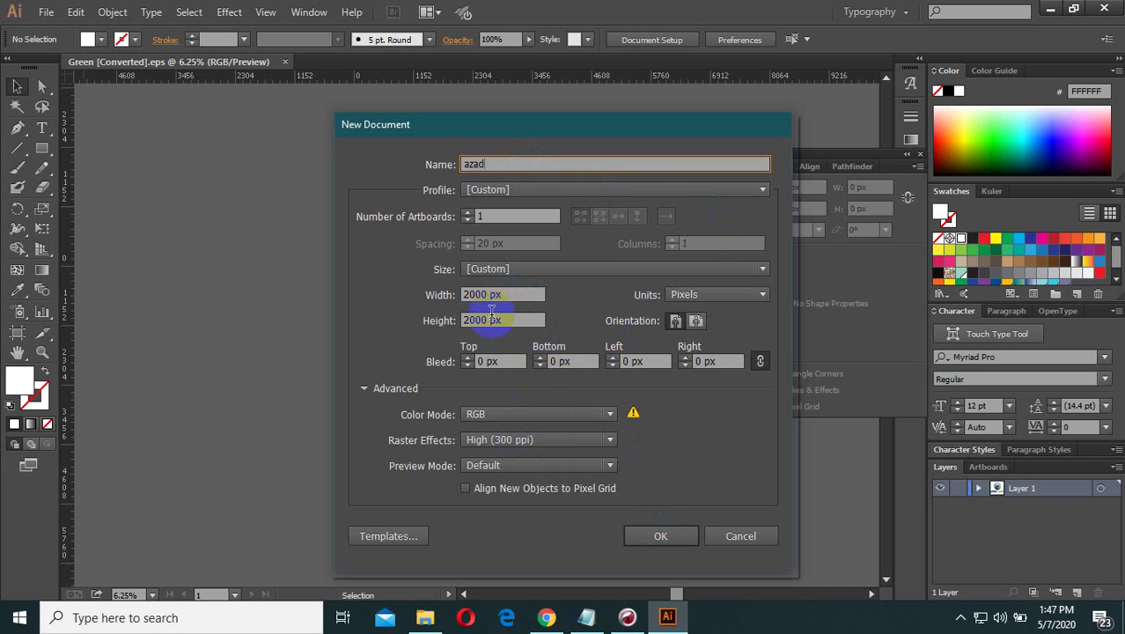
{"action": "left_click", "coordinate": [653, 532]}
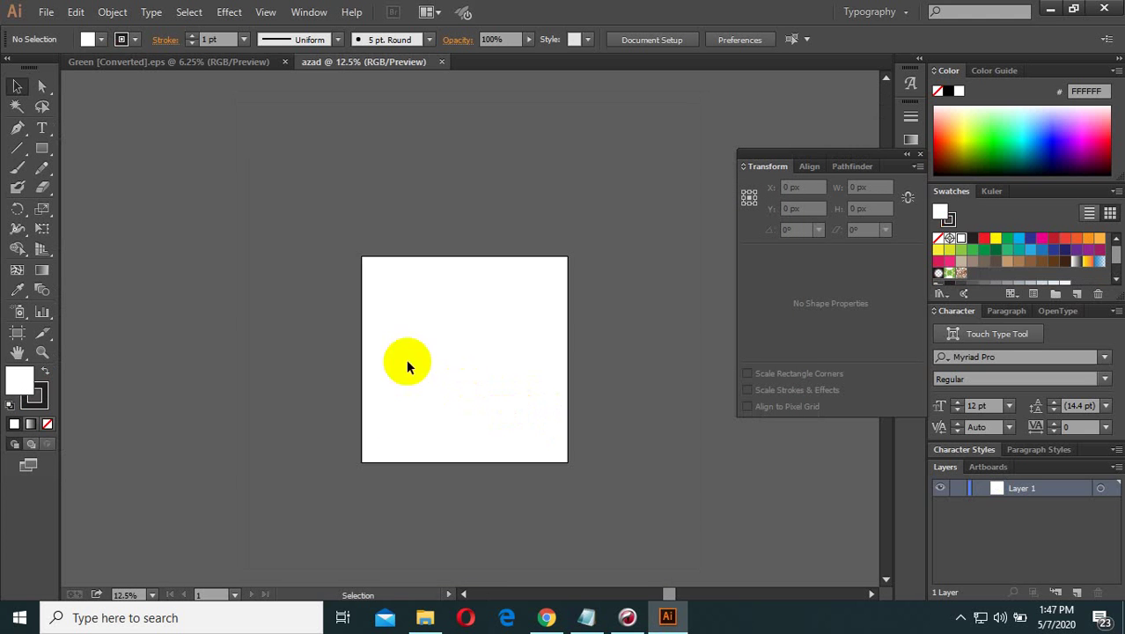
{"action": "left_click", "coordinate": [199, 70]}
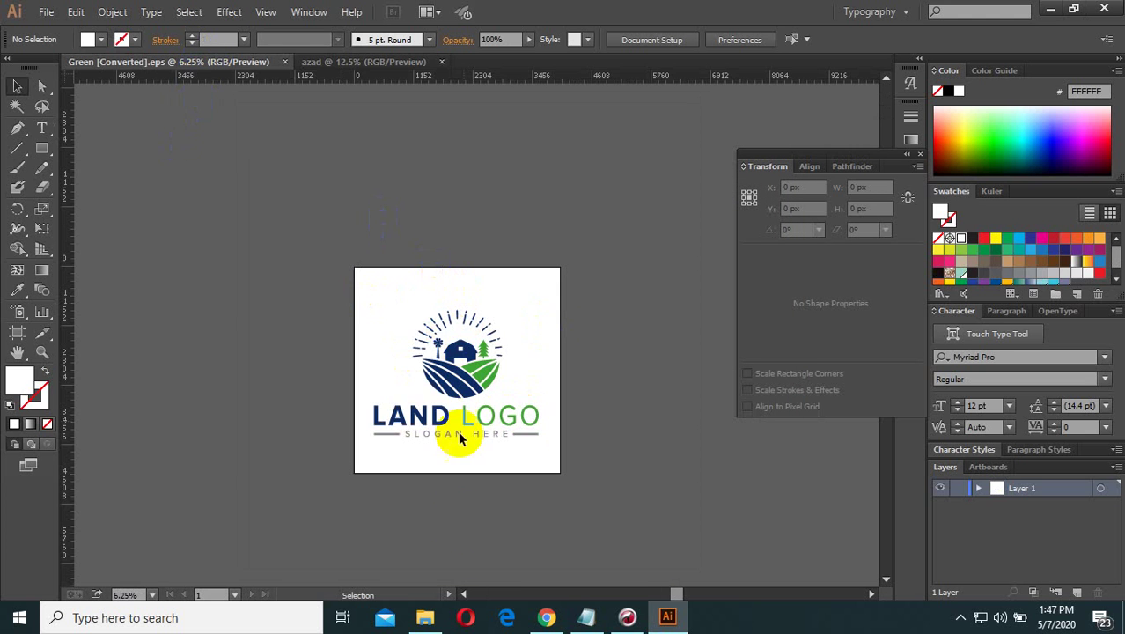
In a new File Explorer window, browse to the UPLABS Real-Estate-Logo folder and select the Real-Estate-Logo 1 EPS file.
{"action": "left_click", "coordinate": [440, 618]}
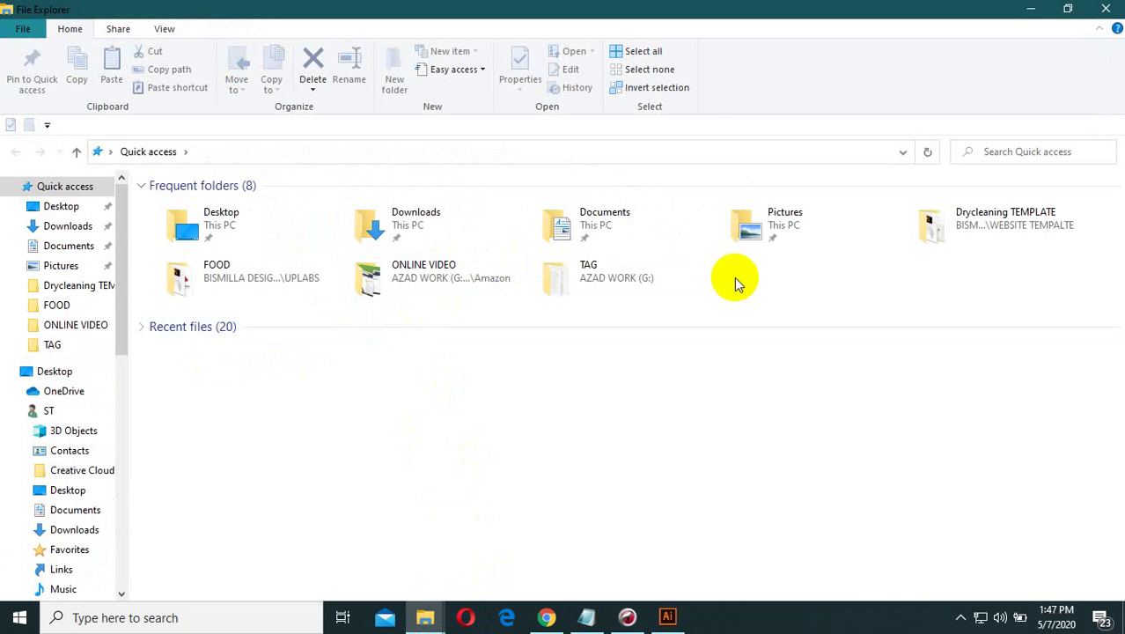
{"action": "double_click", "coordinate": [919, 246]}
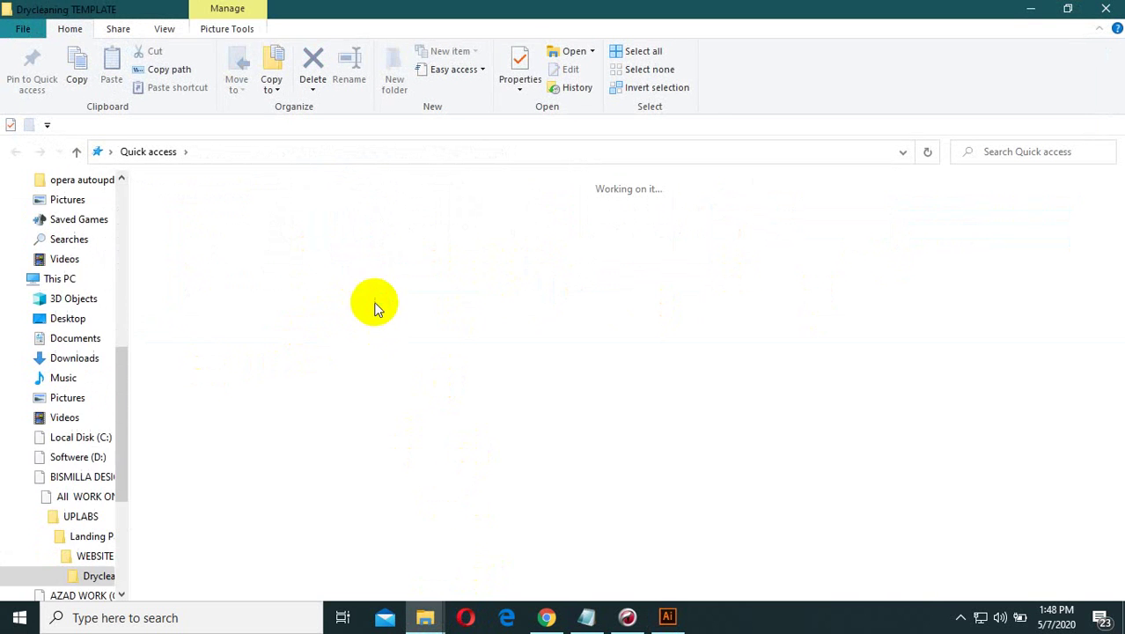
{"action": "left_click", "coordinate": [470, 152]}
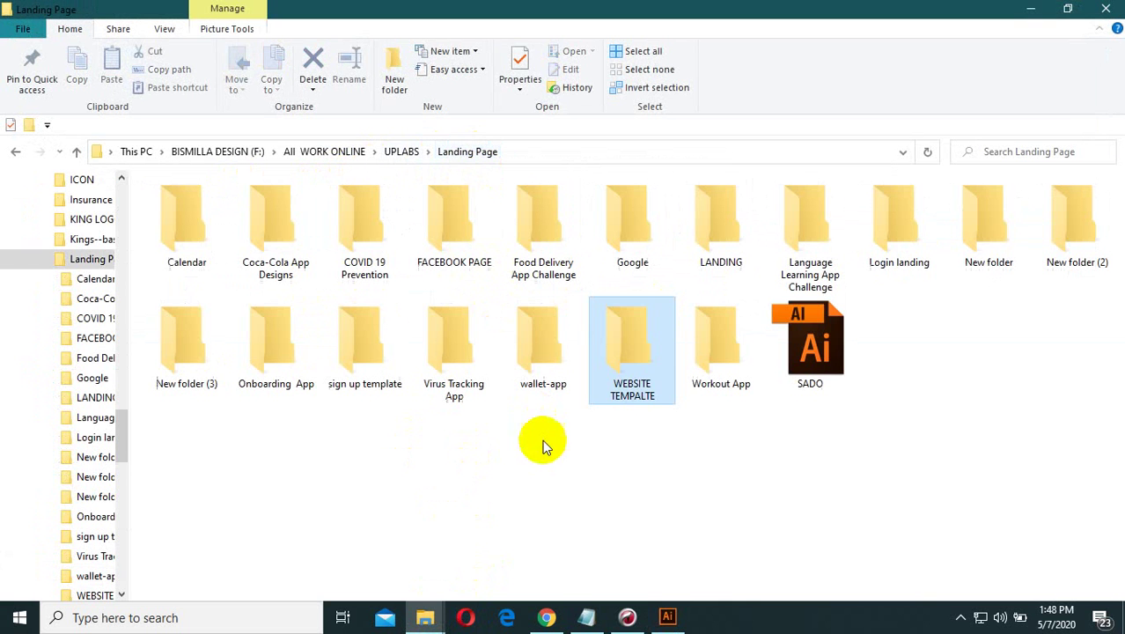
{"action": "left_click", "coordinate": [401, 152]}
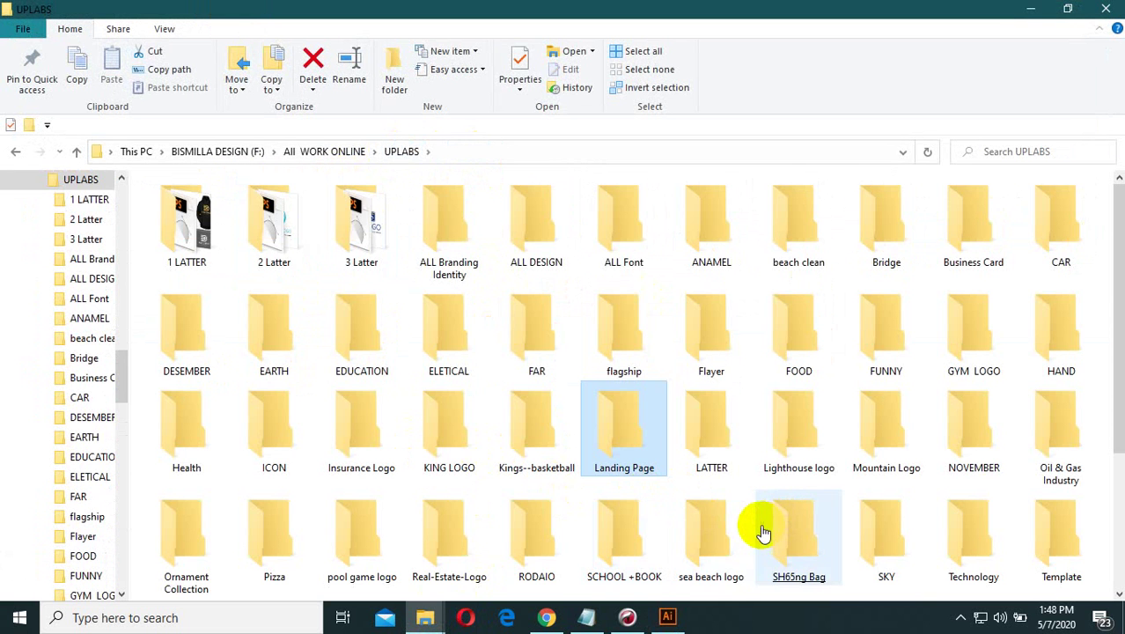
{"action": "double_click", "coordinate": [443, 561]}
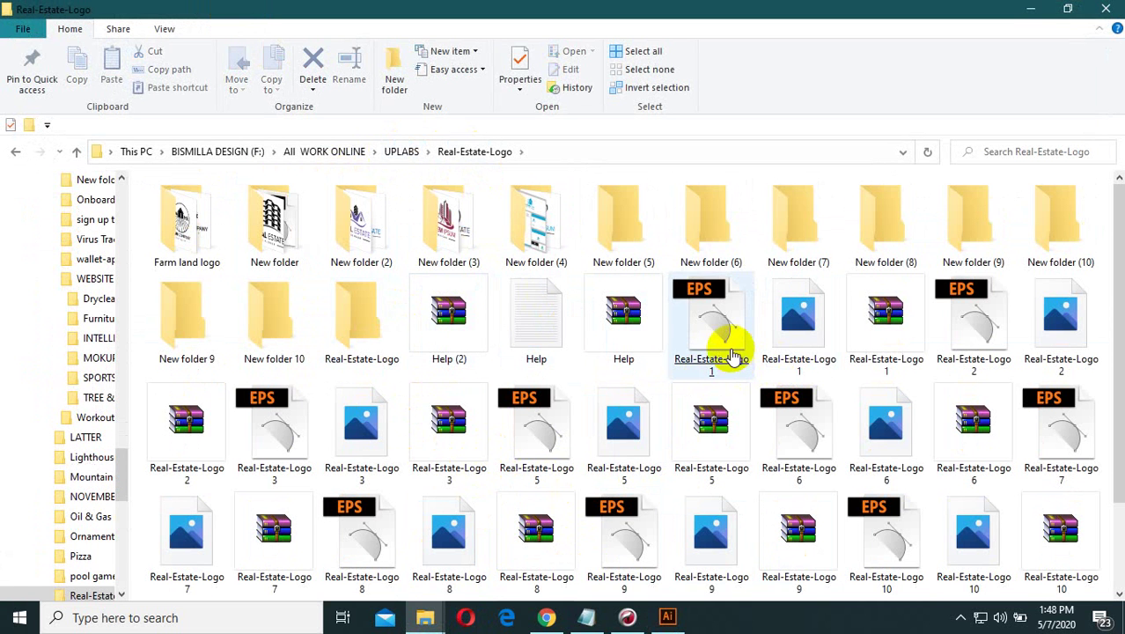
{"action": "left_click", "coordinate": [720, 335]}
{"action": "left_click", "coordinate": [758, 374], "text": "ctrl"}
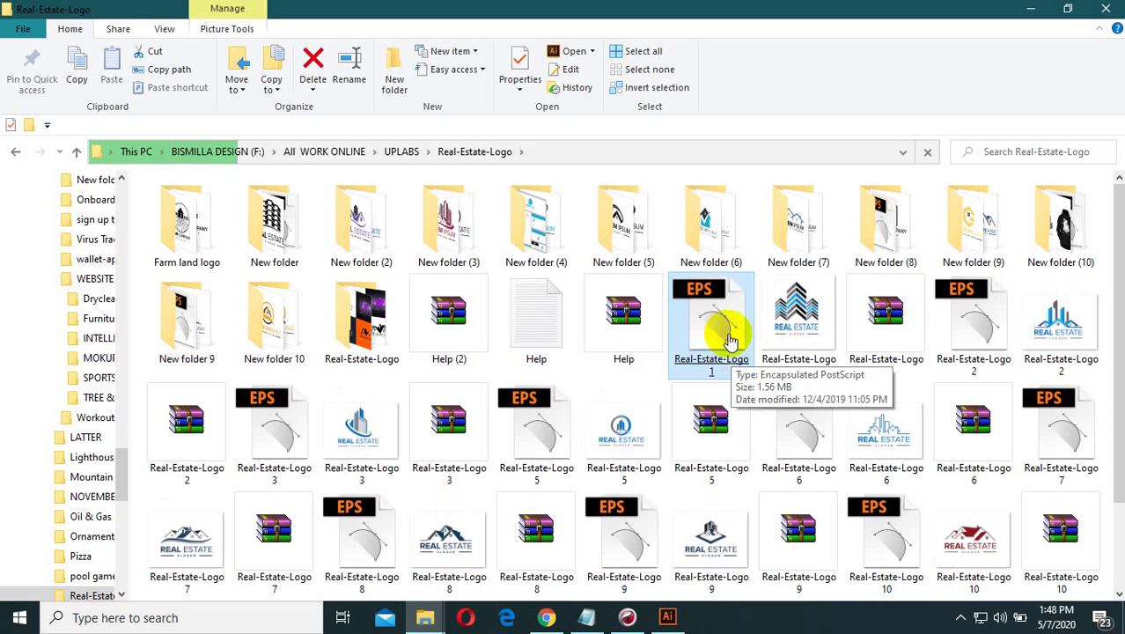
Open the Real-Estate-Logo 1 EPS file in Illustrator and select its whole logo artwork for copying.
{"action": "left_click", "coordinate": [718, 330]}
{"action": "double_click", "coordinate": [727, 320]}
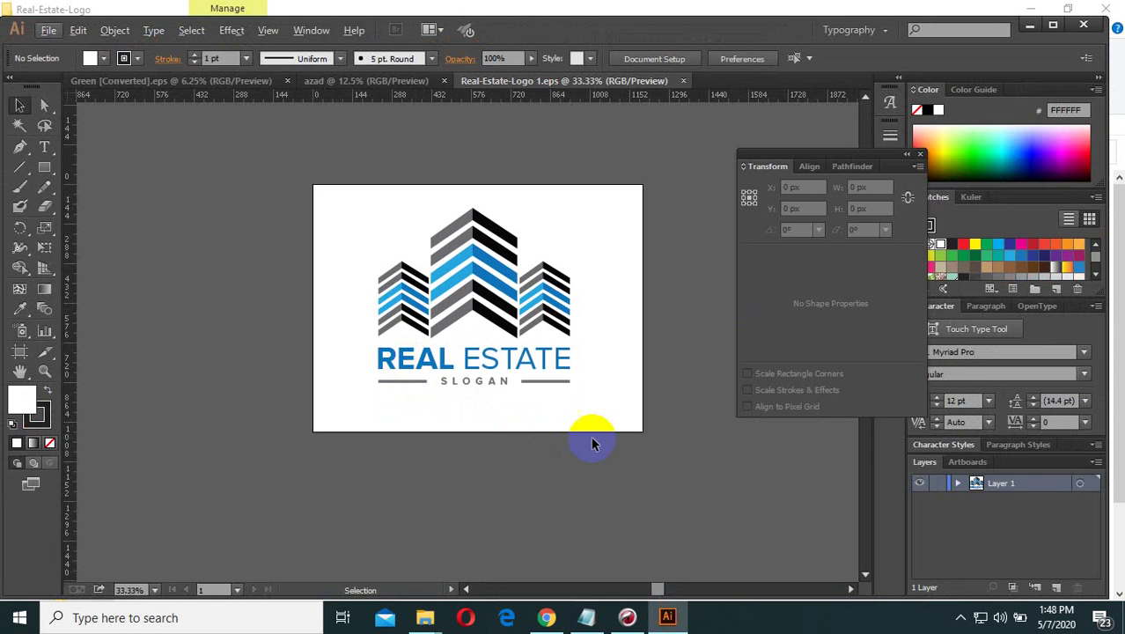
{"action": "left_click_drag", "start_coordinate": [591, 443], "coordinate": [226, 156]}
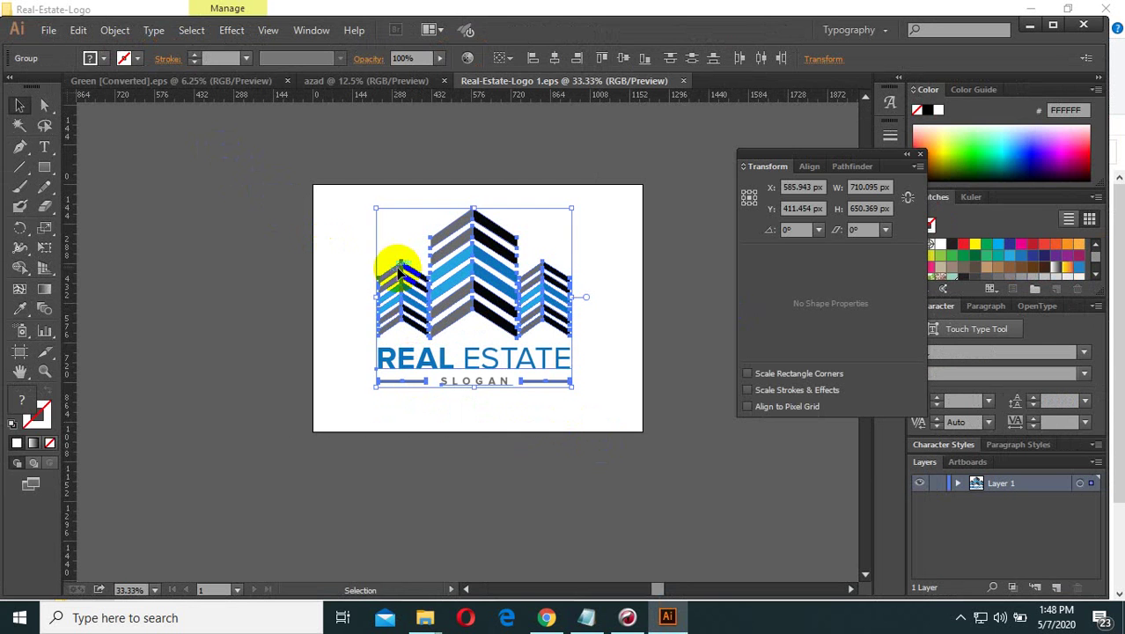
{"action": "left_click_drag", "start_coordinate": [621, 445], "coordinate": [322, 209]}
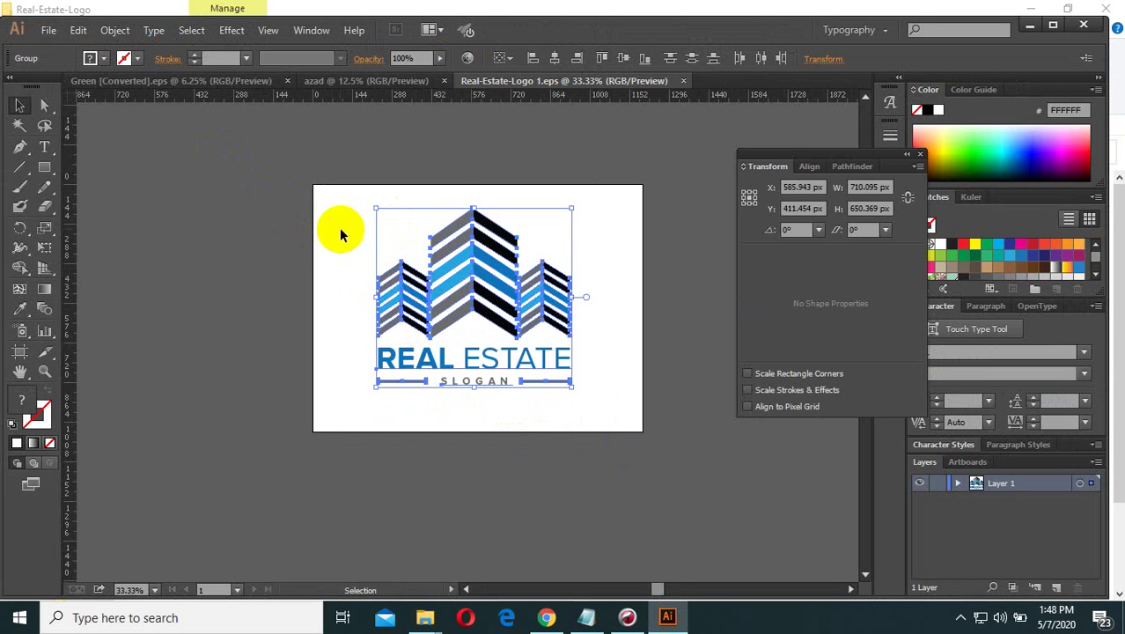
Return to the Green EPS document, move the whole Land Logo artwork off the artboard, and check the artboard's size.
{"action": "left_click", "coordinate": [356, 81]}
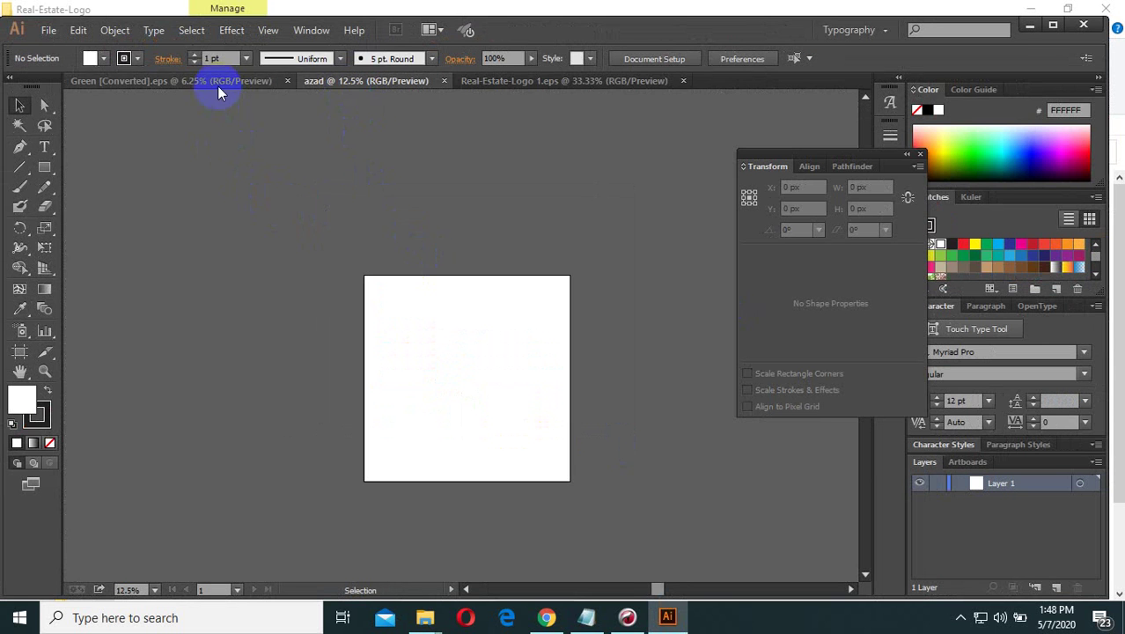
{"action": "left_click", "coordinate": [217, 83]}
{"action": "left_click_drag", "start_coordinate": [634, 545], "coordinate": [231, 307]}
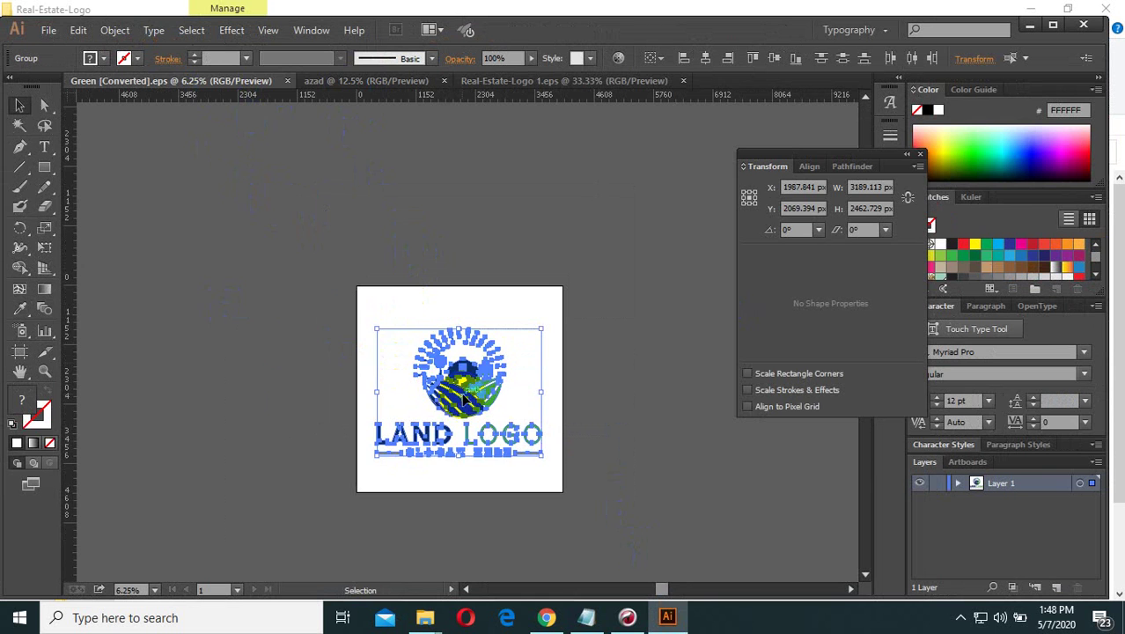
{"action": "left_click_drag", "start_coordinate": [511, 431], "coordinate": [260, 352]}
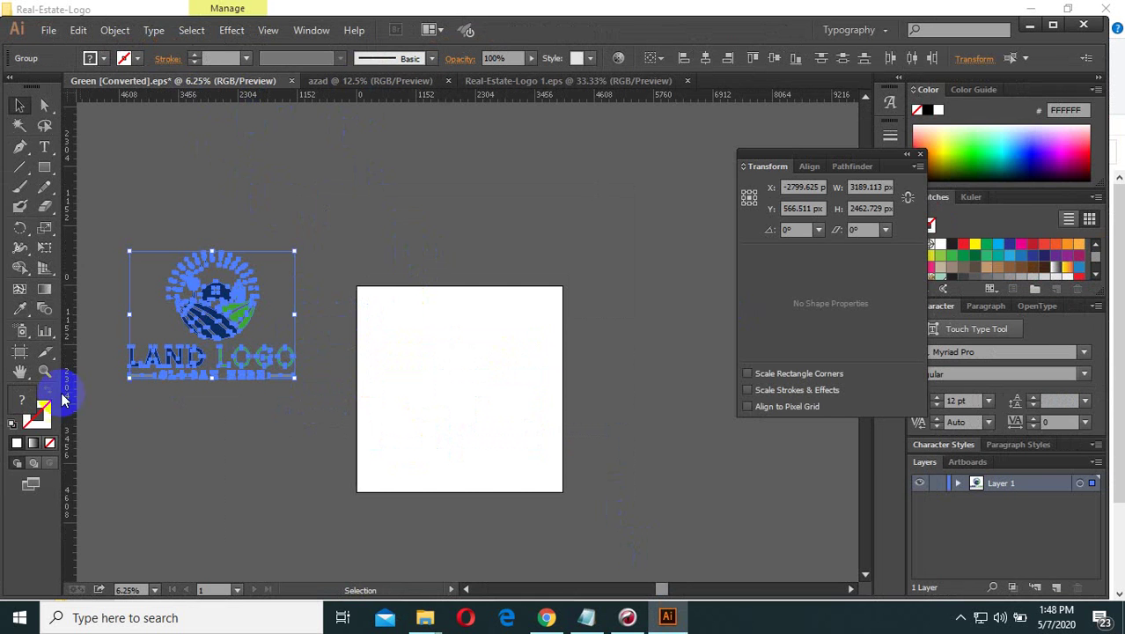
{"action": "left_click", "coordinate": [21, 352]}
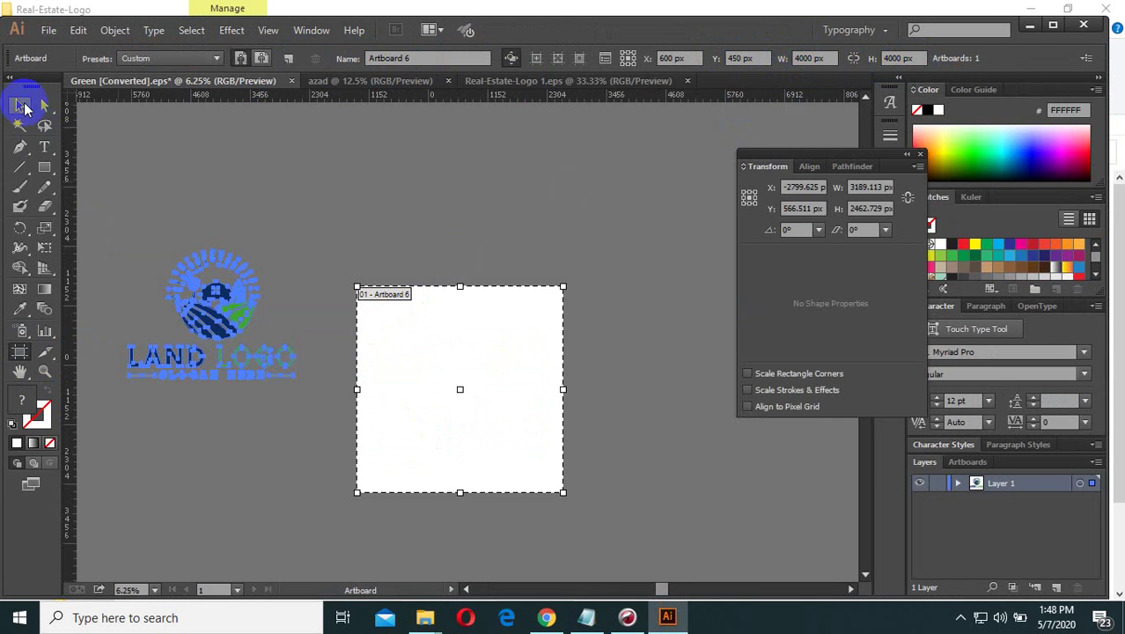
{"action": "left_click", "coordinate": [19, 106]}
Delete the Land Logo artwork from the Green document and paste the copied Real Estate logo in its place.
{"action": "left_click_drag", "start_coordinate": [326, 437], "coordinate": [126, 181]}
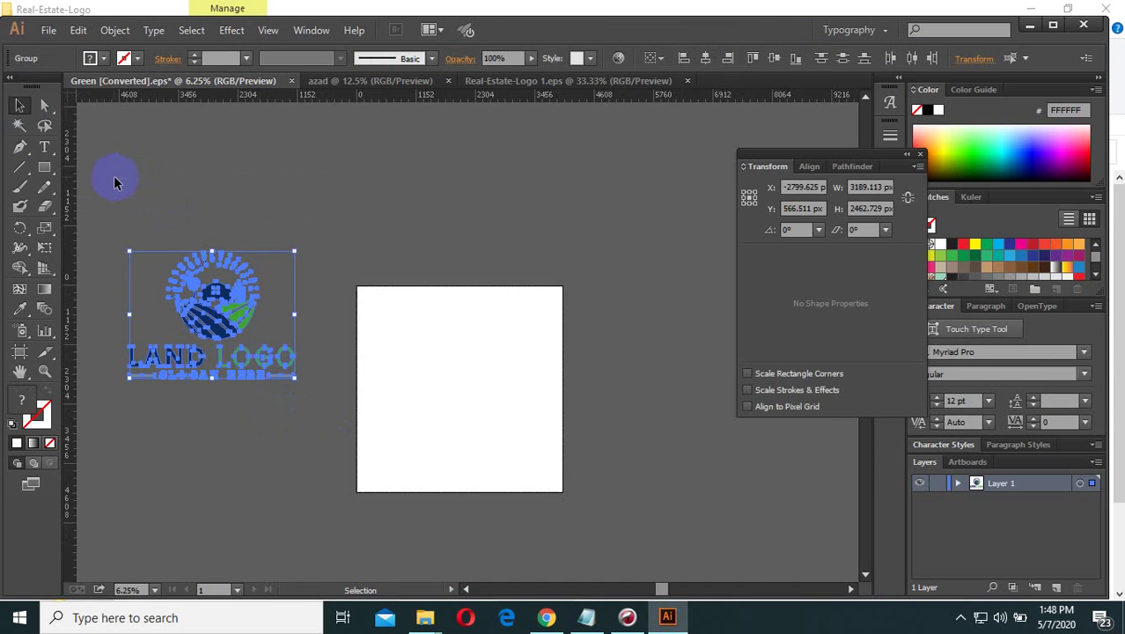
{"action": "key", "text": "Delete"}
{"action": "key", "text": "ctrl+v"}
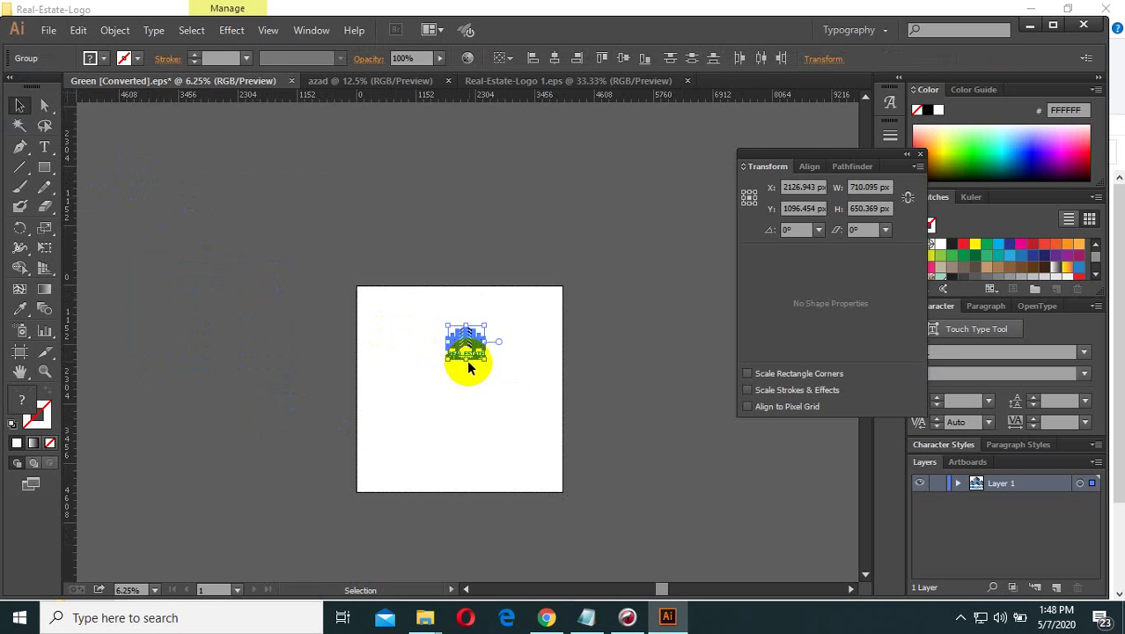
Enlarge the Real Estate logo to about 2800 × 2565 px and position it near the centre of the artboard.
{"action": "left_click_drag", "start_coordinate": [485, 359], "coordinate": [475, 410]}
{"action": "key", "text": "ctrl+="}
{"action": "mouse_move", "coordinate": [500, 448]}
{"action": "left_mouse_down"}
{"action": "mouse_move", "coordinate": [515, 410]}
{"action": "mouse_move", "coordinate": [453, 458]}
{"action": "mouse_move", "coordinate": [506, 466]}
{"action": "mouse_move", "coordinate": [502, 448]}
{"action": "mouse_move", "coordinate": [510, 461]}
{"action": "left_mouse_up"}
{"action": "left_click_drag", "start_coordinate": [555, 514], "coordinate": [264, 293]}
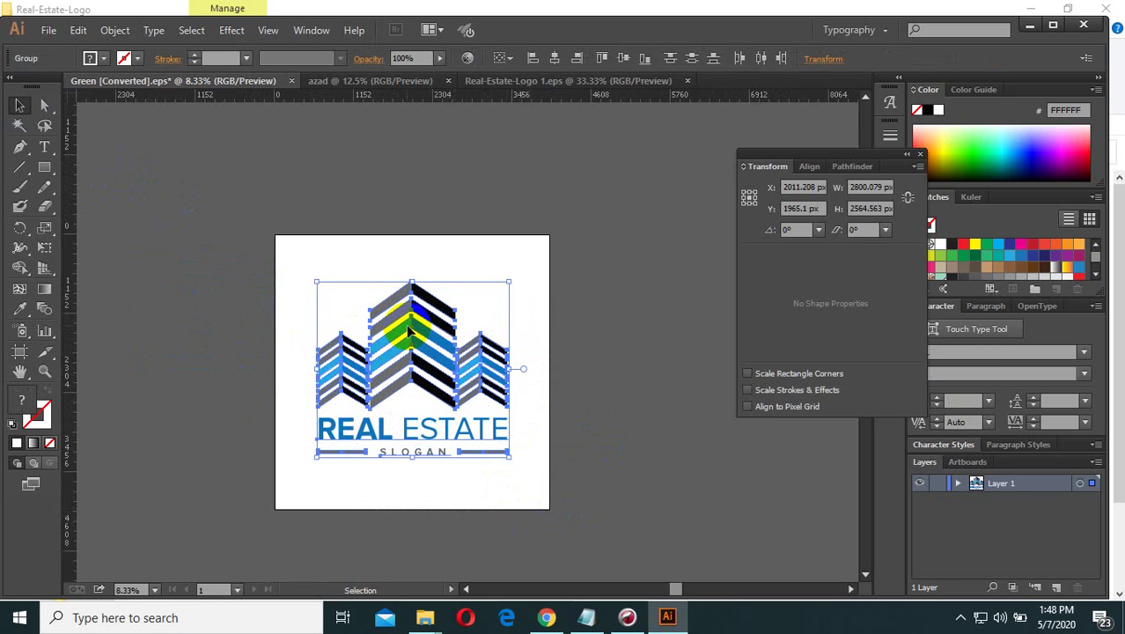
{"action": "left_click_drag", "start_coordinate": [394, 308], "coordinate": [403, 297]}
{"action": "left_click_drag", "start_coordinate": [483, 257], "coordinate": [230, 519]}
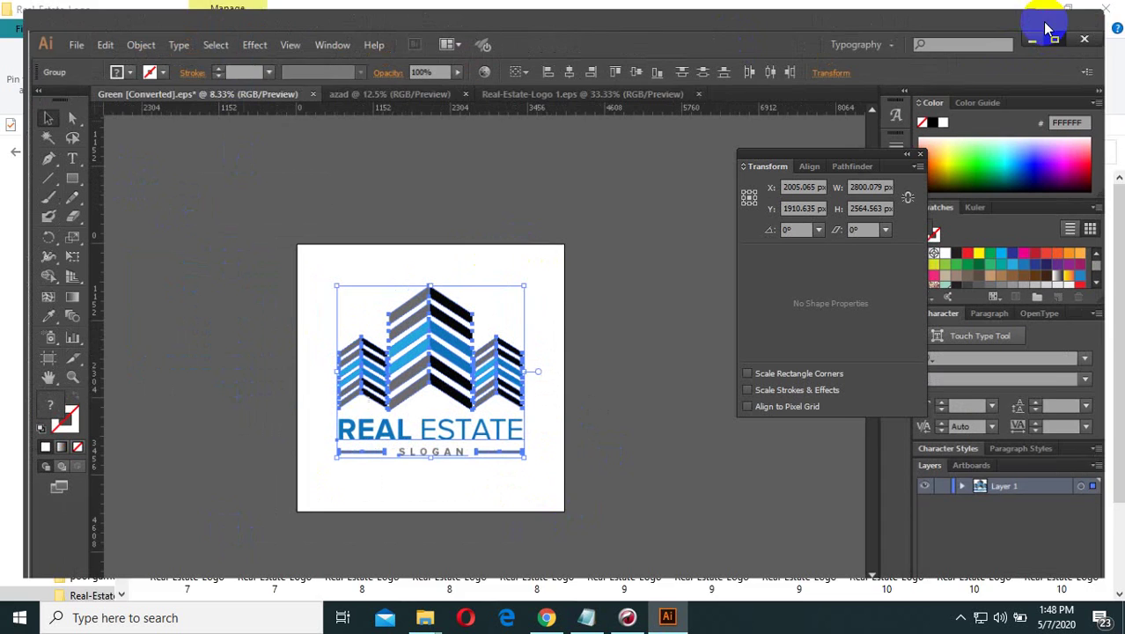
Maximize the Illustrator window, convert the selected Real Estate logo's text to outlines, and deselect the artwork.
{"action": "left_click", "coordinate": [1053, 24]}
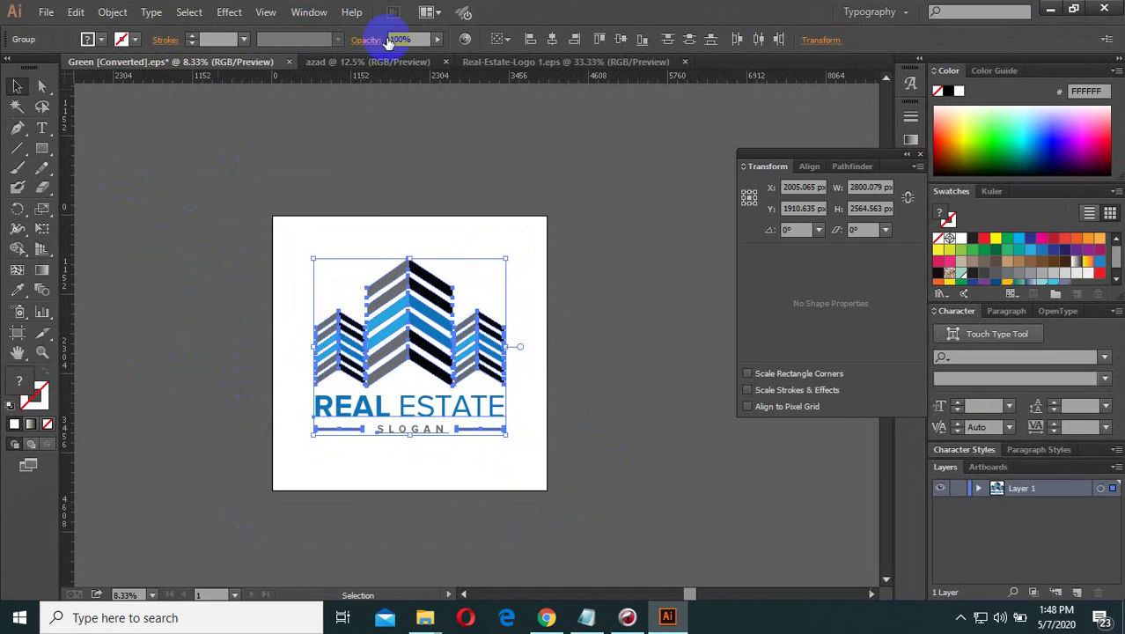
{"action": "left_click", "coordinate": [158, 16]}
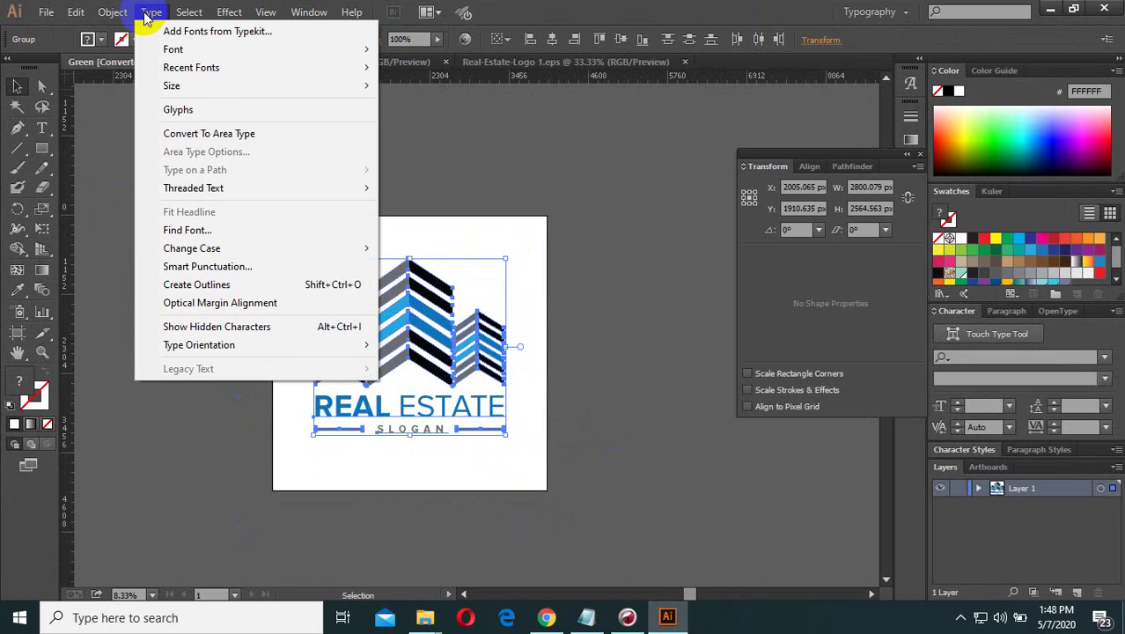
{"action": "left_click", "coordinate": [295, 293]}
{"action": "left_click", "coordinate": [568, 492]}
{"action": "left_click_drag", "start_coordinate": [567, 492], "coordinate": [484, 413]}
{"action": "left_click_drag", "start_coordinate": [588, 271], "coordinate": [349, 371]}
{"action": "left_click_drag", "start_coordinate": [547, 334], "coordinate": [339, 490]}
{"action": "left_click", "coordinate": [244, 222]}
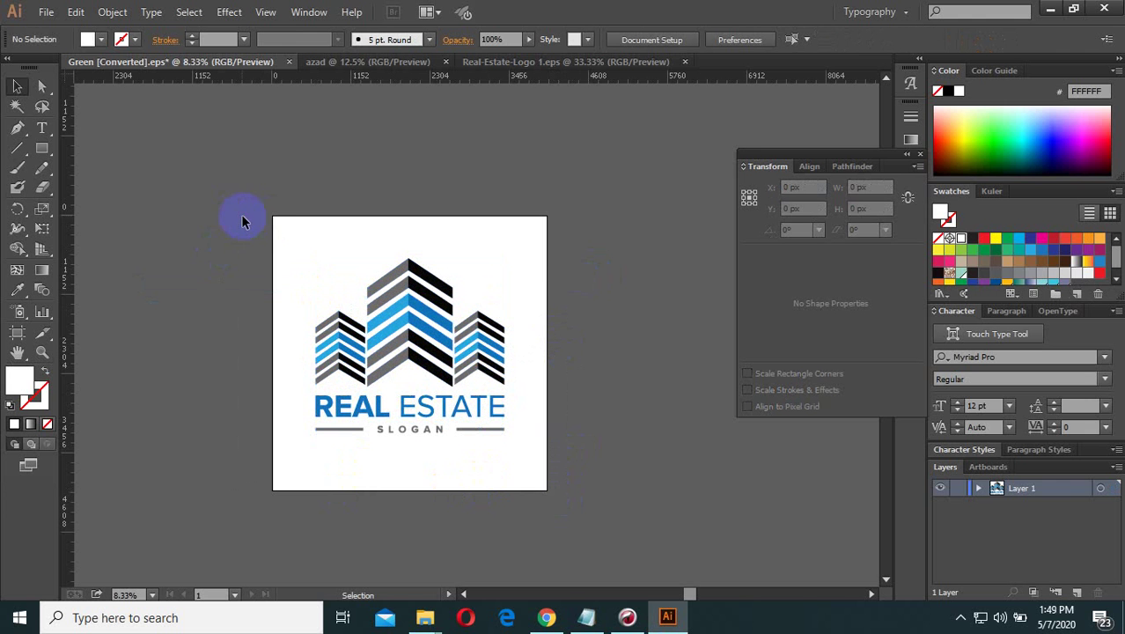
Start saving the document under a new name in New folder (4), enter the file name Real Estate logo, and copy that name.
{"action": "left_click", "coordinate": [46, 11]}
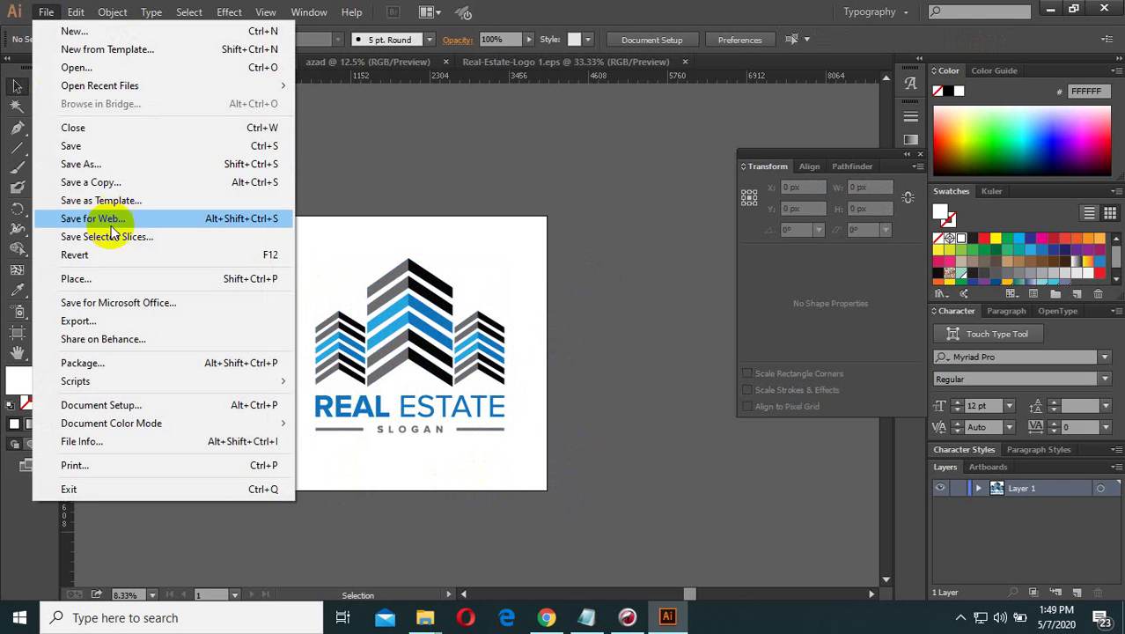
{"action": "left_click", "coordinate": [149, 165]}
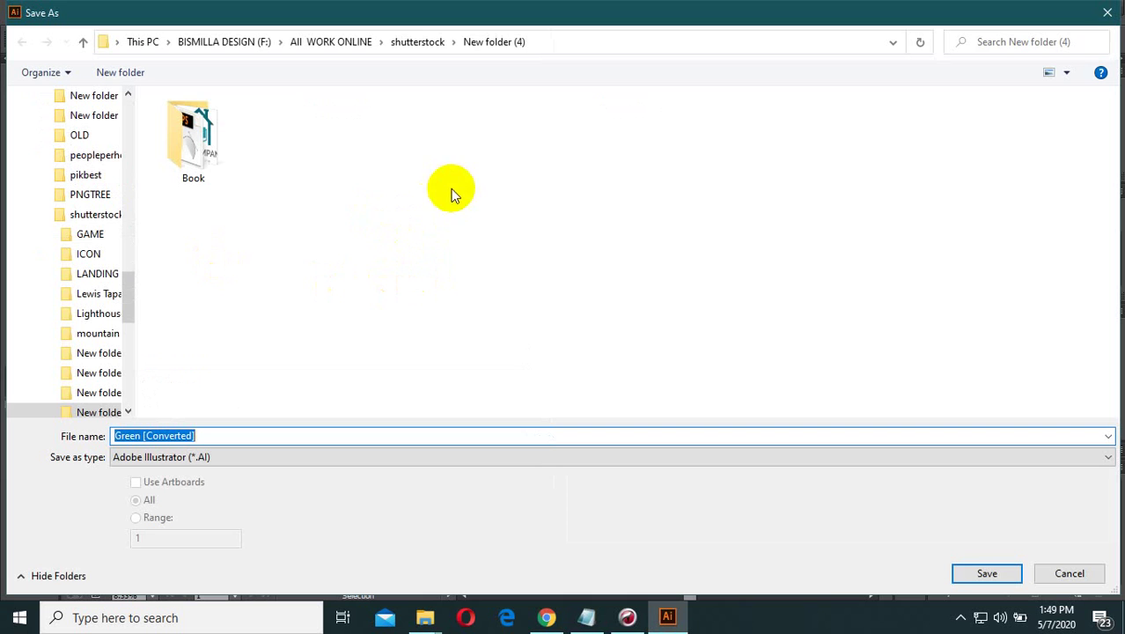
{"action": "left_click", "coordinate": [434, 42]}
{"action": "double_click", "coordinate": [976, 114]}
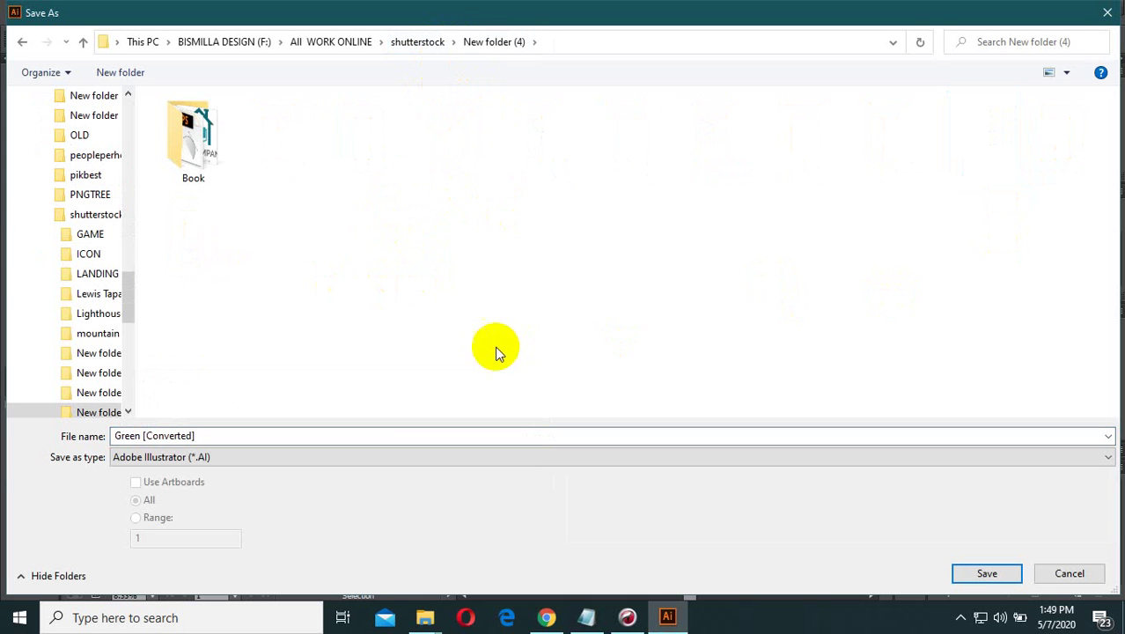
{"action": "right_click", "coordinate": [433, 305]}
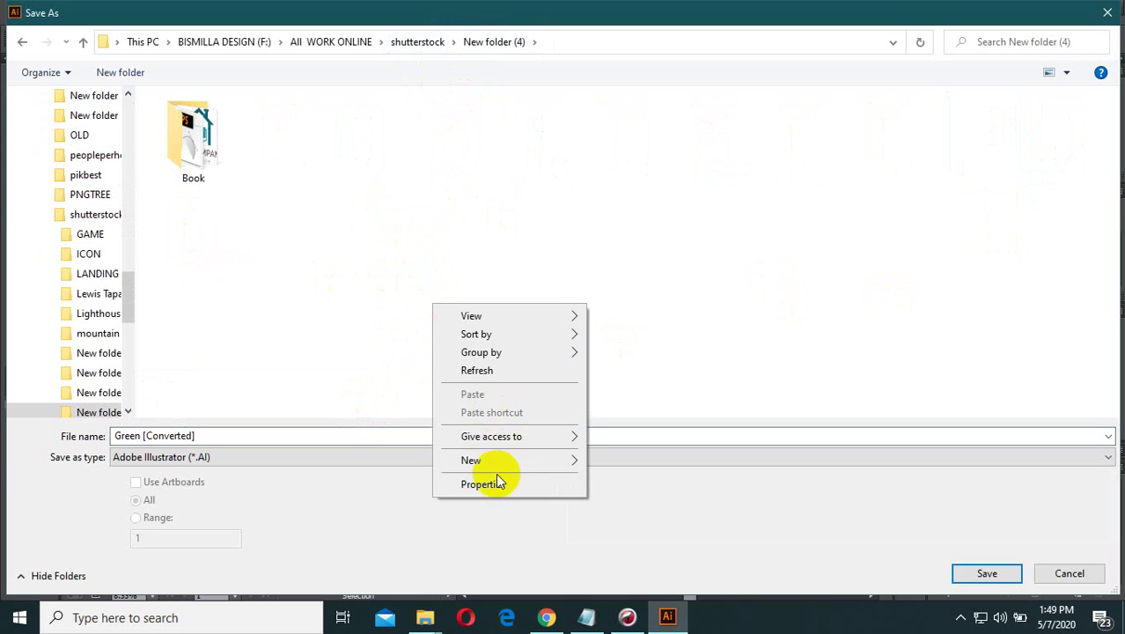
{"action": "left_click", "coordinate": [365, 436]}
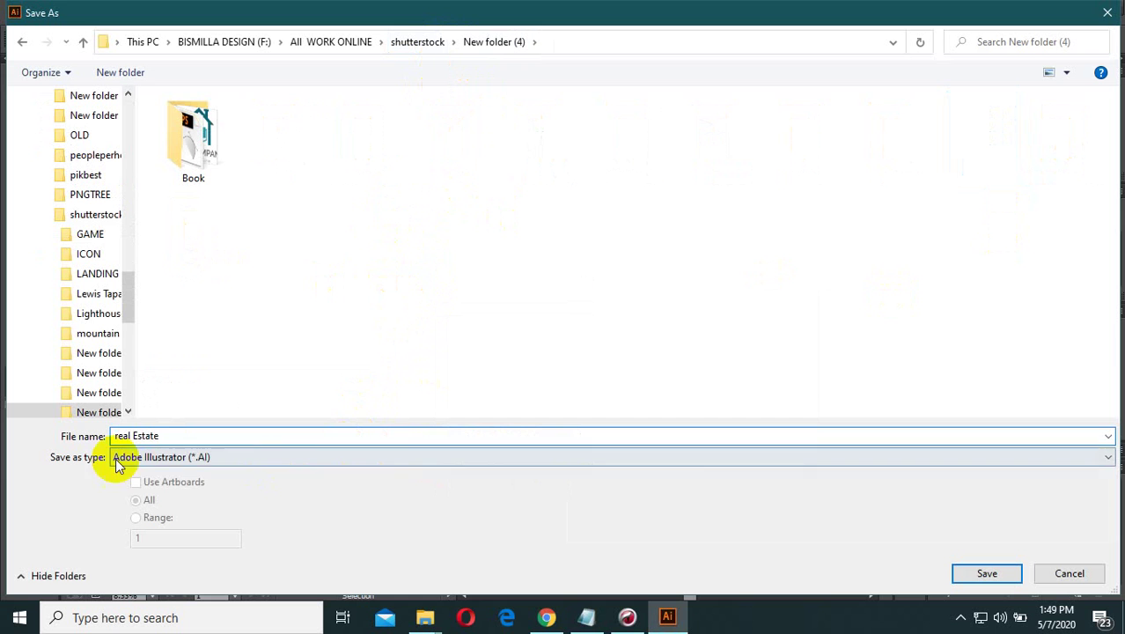
{"action": "type", "text": "R"}
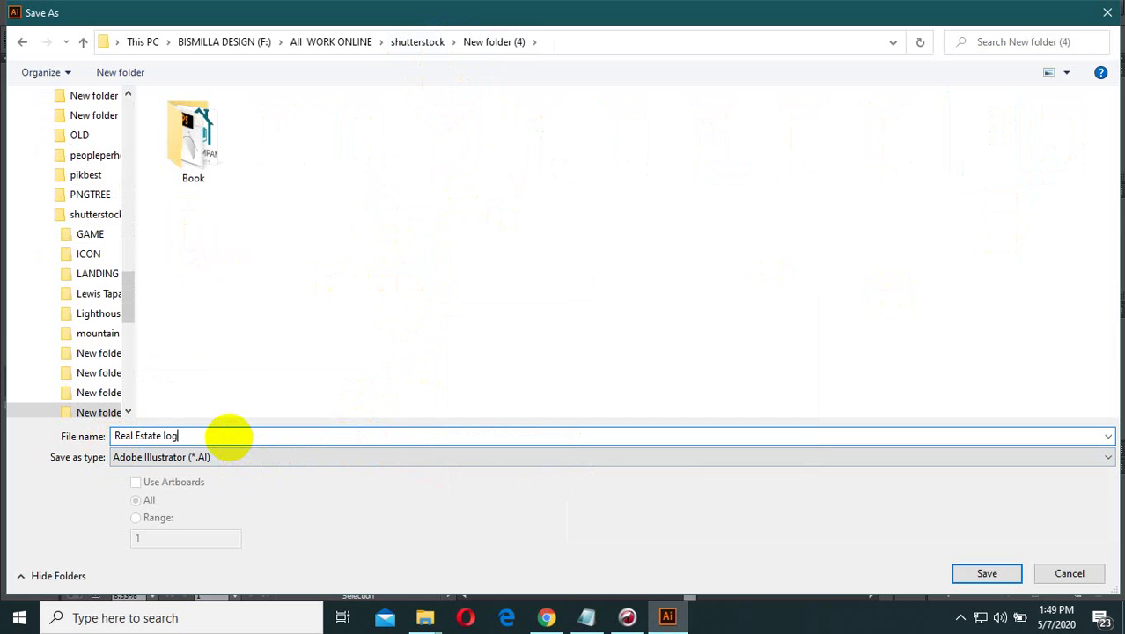
{"action": "left_click", "coordinate": [201, 438]}
{"action": "key", "text": "ctrl+c"}
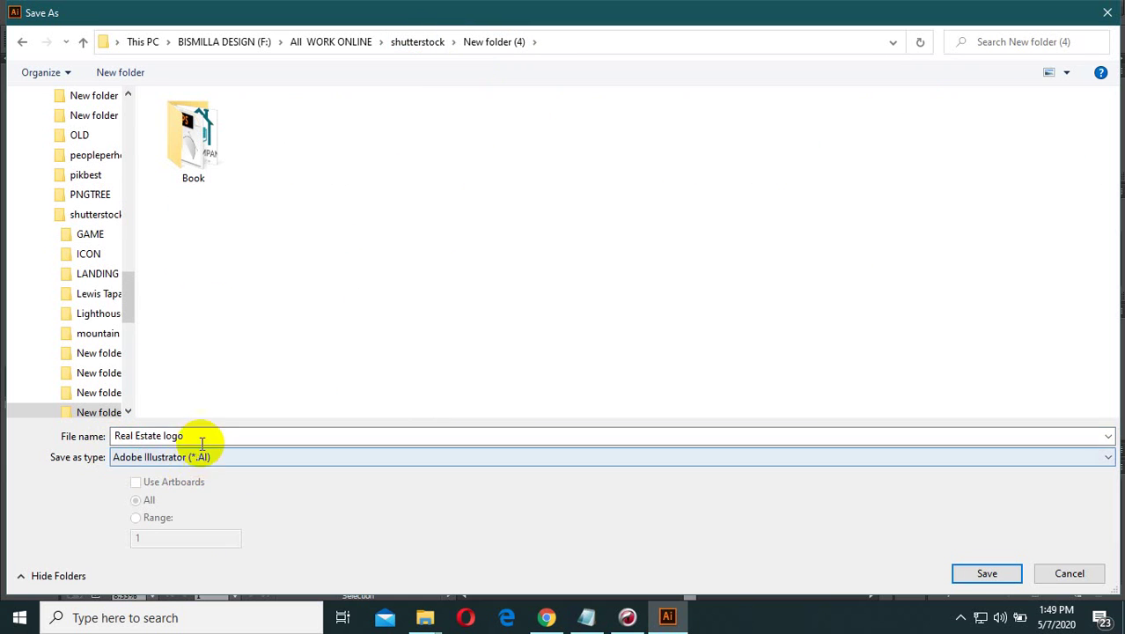
Create a new folder inside New folder (4) and open it as the save location.
{"action": "right_click", "coordinate": [580, 262]}
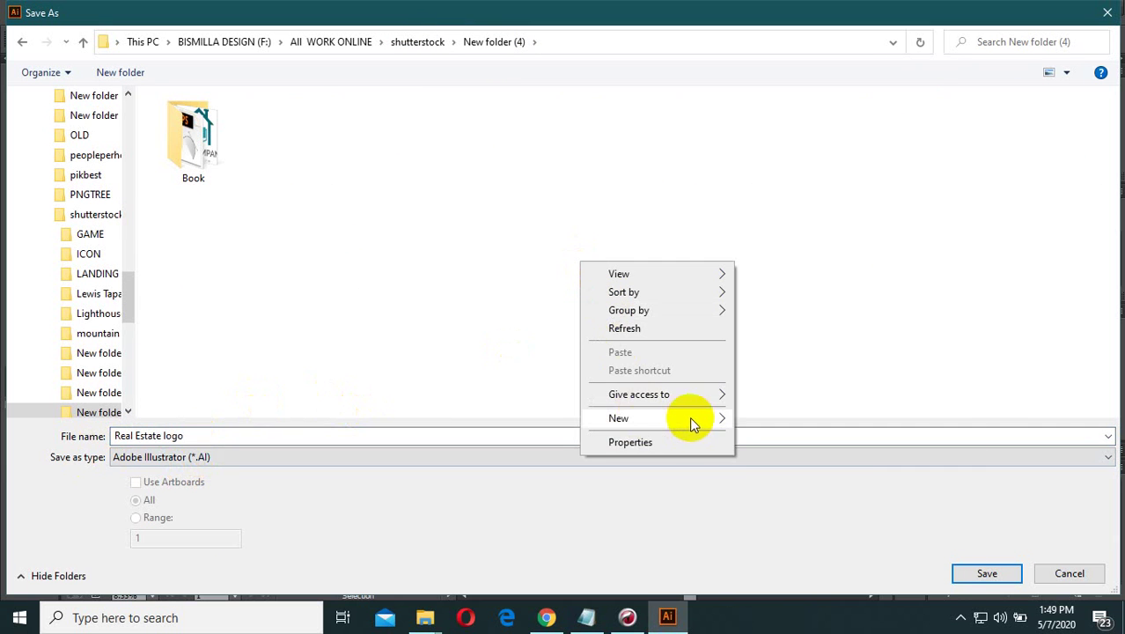
{"action": "mouse_move", "coordinate": [691, 420]}
{"action": "left_click", "coordinate": [746, 419]}
{"action": "left_click", "coordinate": [294, 143]}
{"action": "double_click", "coordinate": [294, 143]}
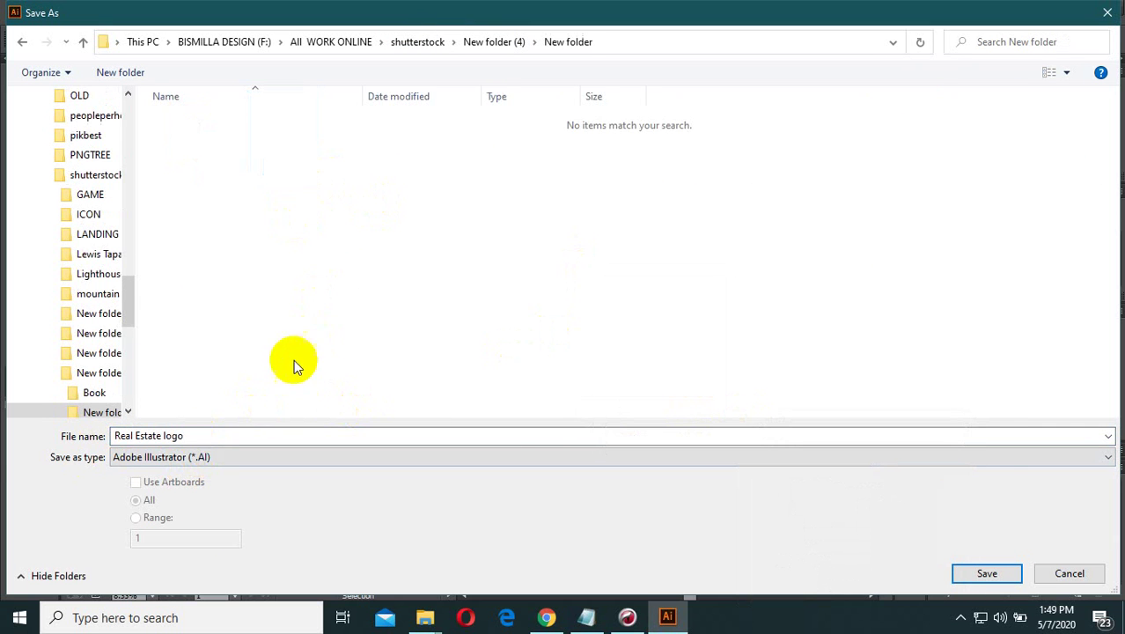
{"action": "left_click", "coordinate": [985, 573]}
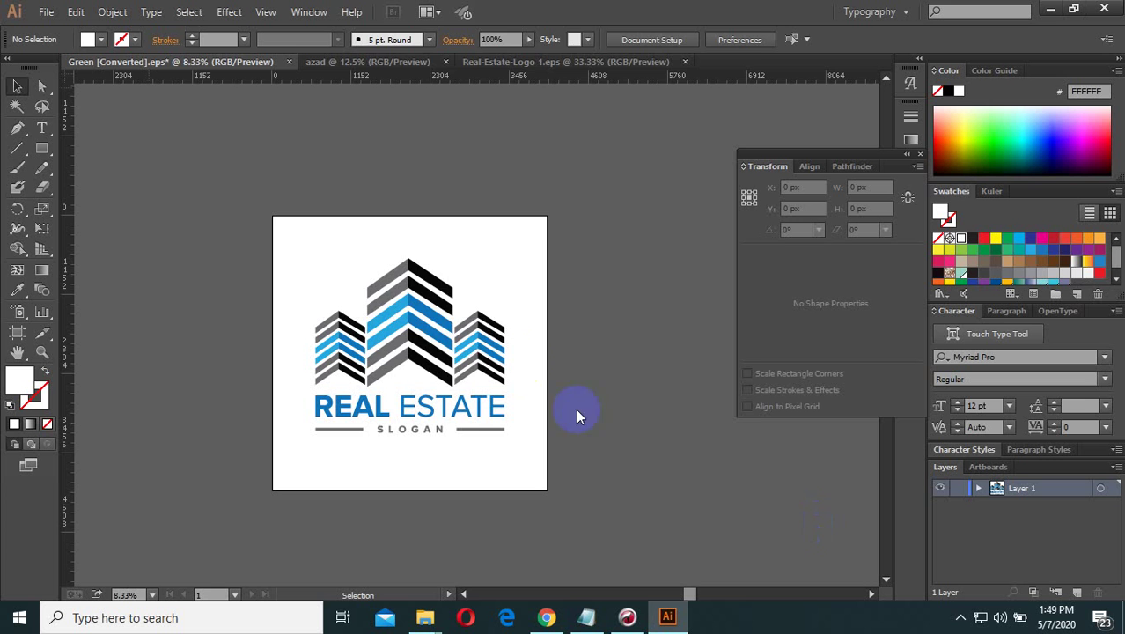
{"action": "left_click", "coordinate": [539, 85]}
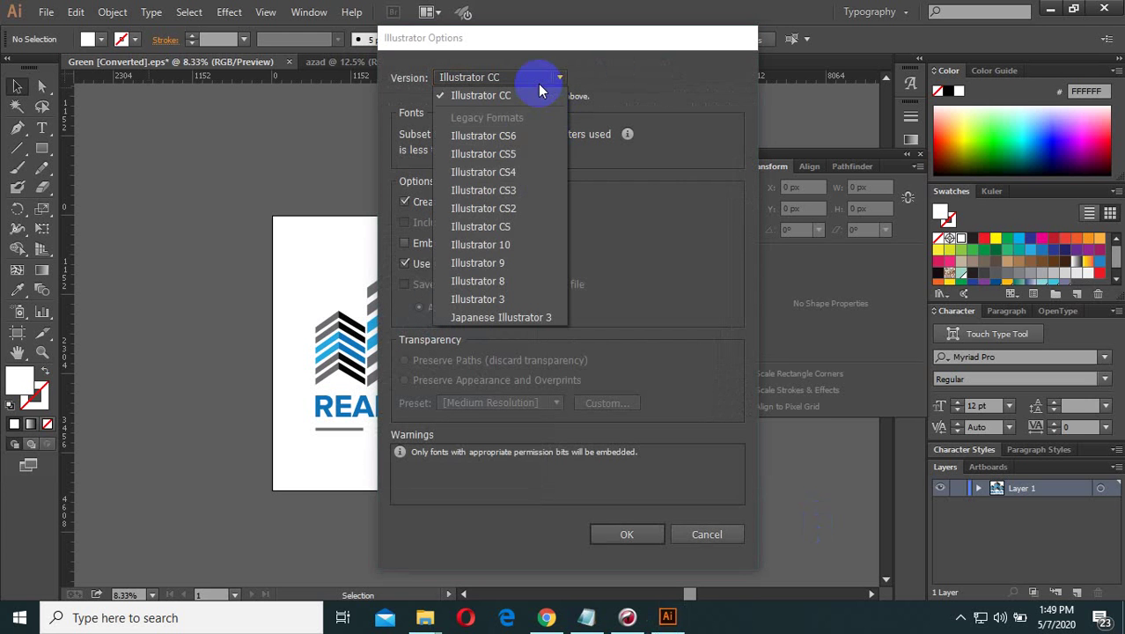
{"action": "left_click", "coordinate": [519, 239]}
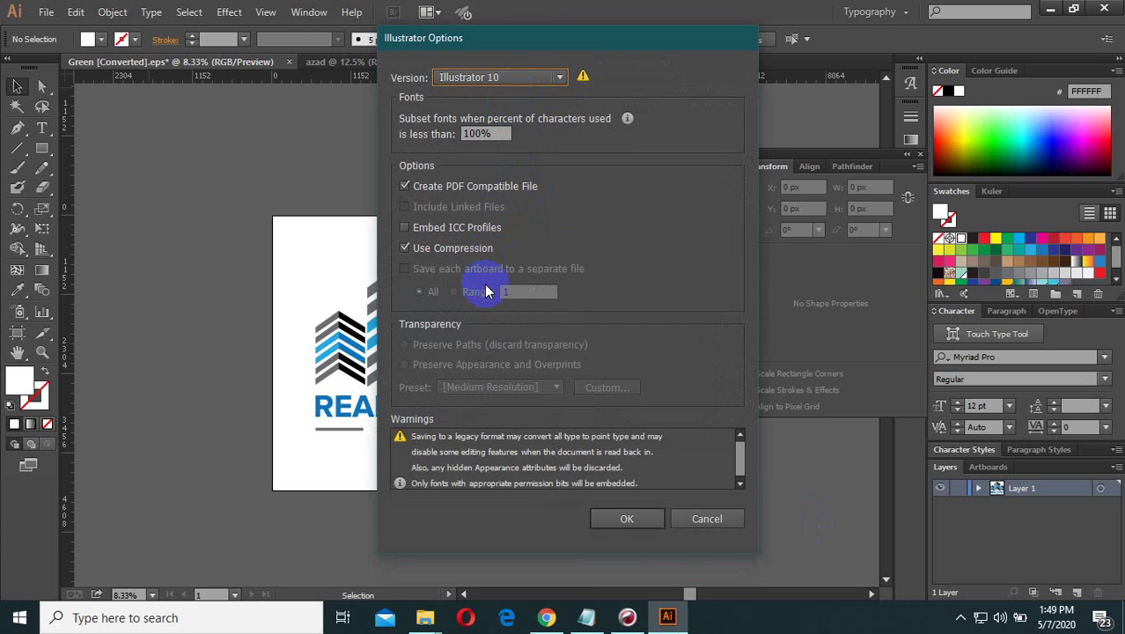
{"action": "left_click", "coordinate": [701, 518]}
Start saving the document again in Illustrator EPS format, with the copied name Real Estate logo as the file name.
{"action": "left_click", "coordinate": [46, 11]}
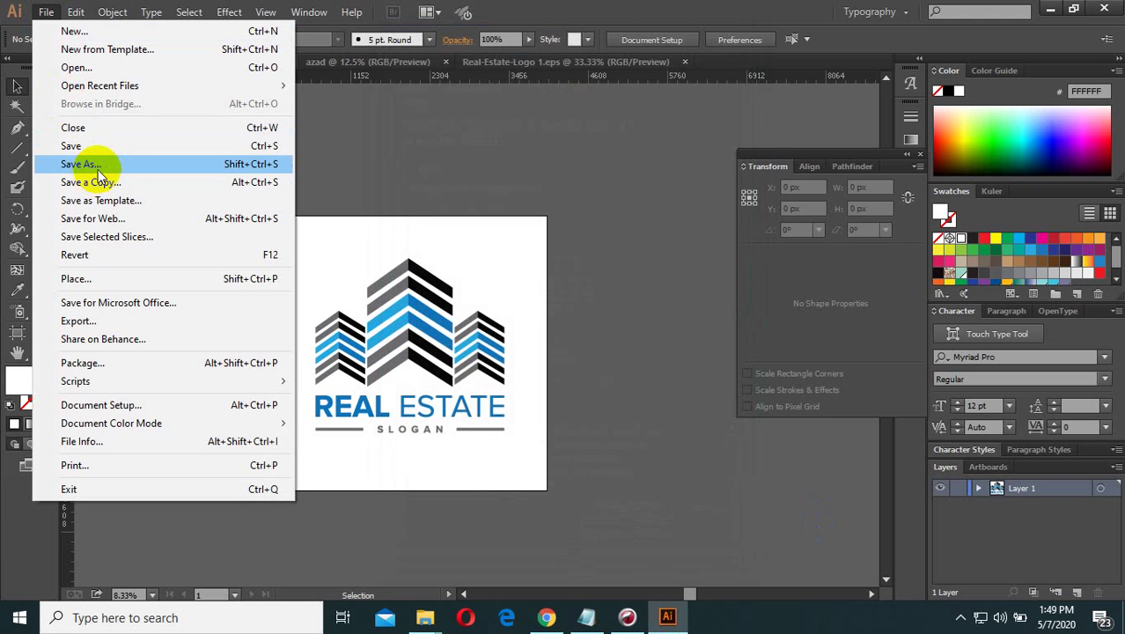
{"action": "left_click", "coordinate": [134, 165]}
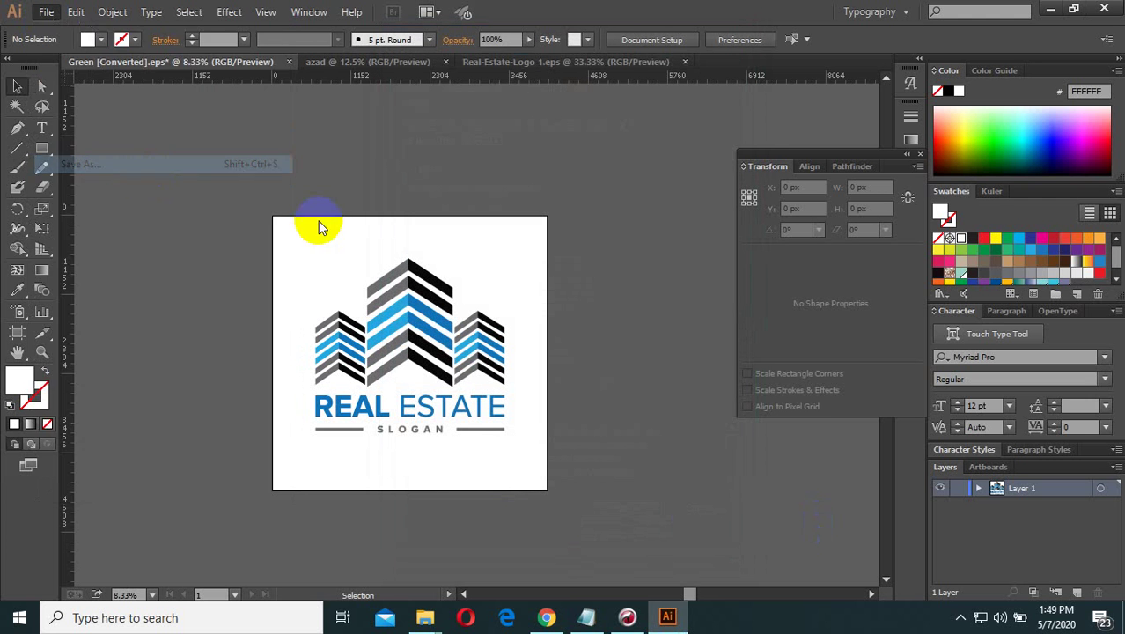
{"action": "left_click", "coordinate": [278, 465]}
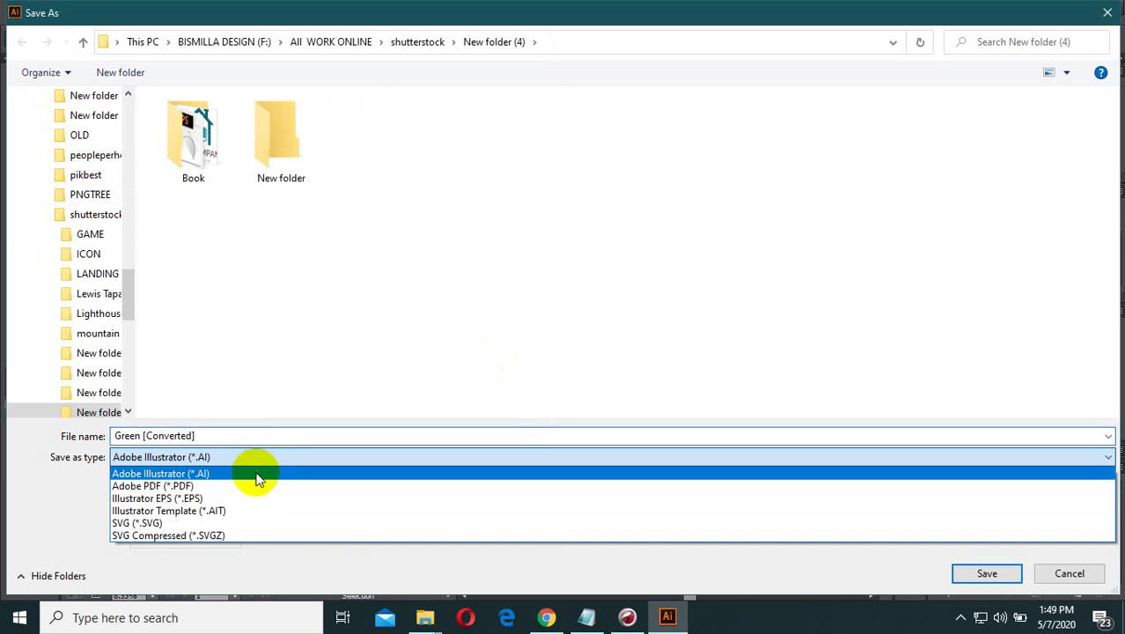
{"action": "left_click", "coordinate": [231, 495]}
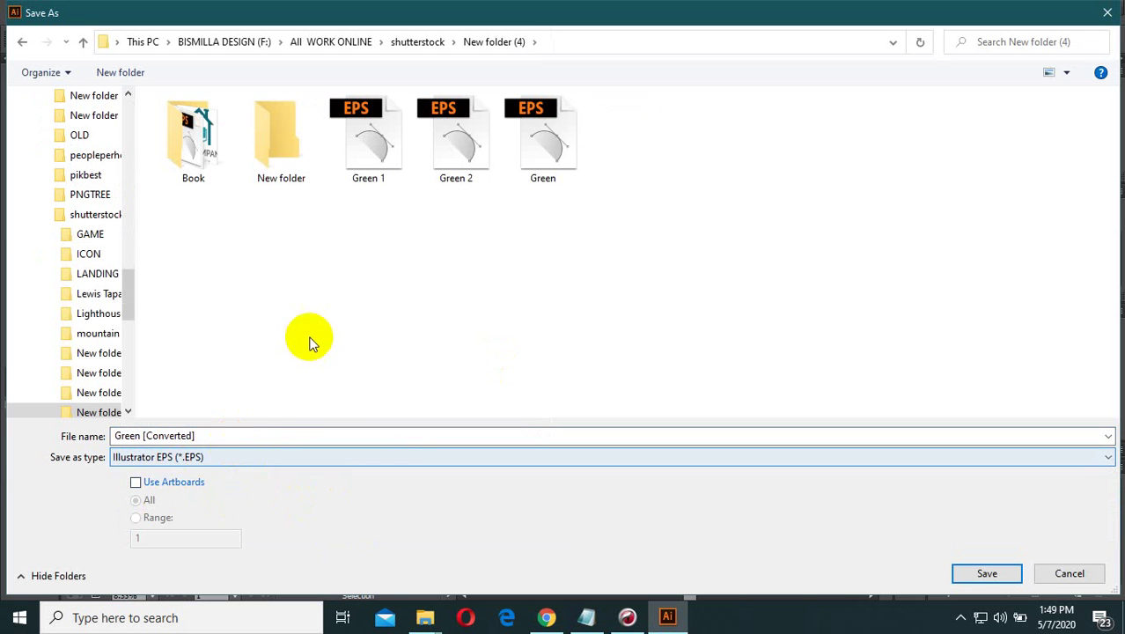
{"action": "left_click", "coordinate": [404, 250]}
{"action": "left_click", "coordinate": [299, 173]}
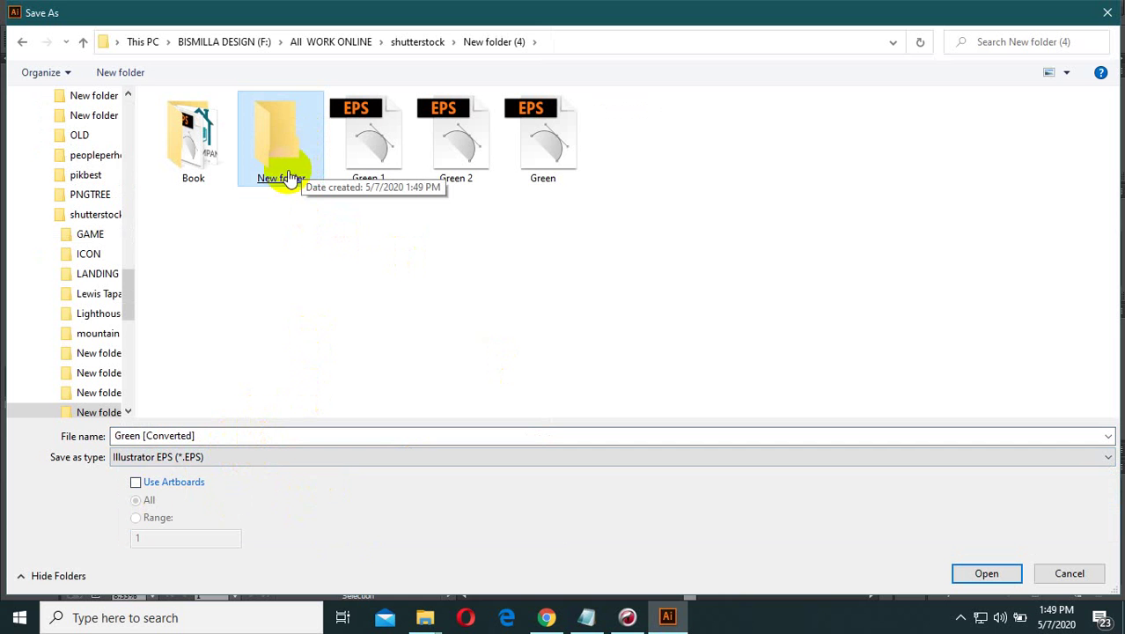
{"action": "left_click", "coordinate": [221, 435]}
{"action": "key", "text": "ctrl+a"}
{"action": "key", "text": "ctrl+v"}
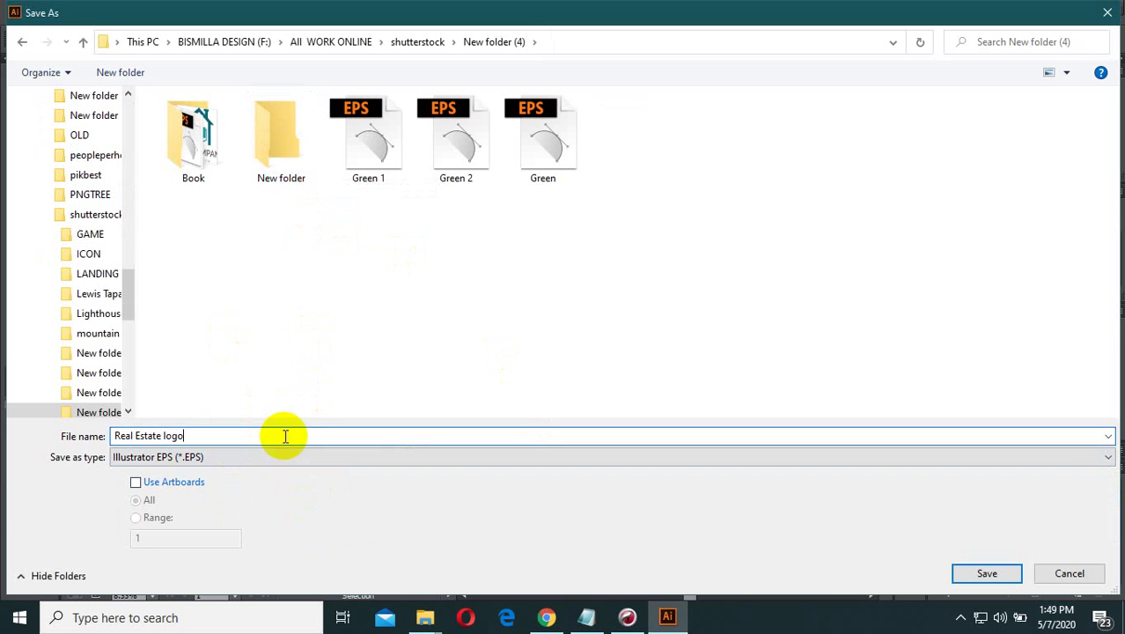
Rename the new folder in New folder (4) to Real Estate logo and open it as the save location.
{"action": "right_click", "coordinate": [277, 166]}
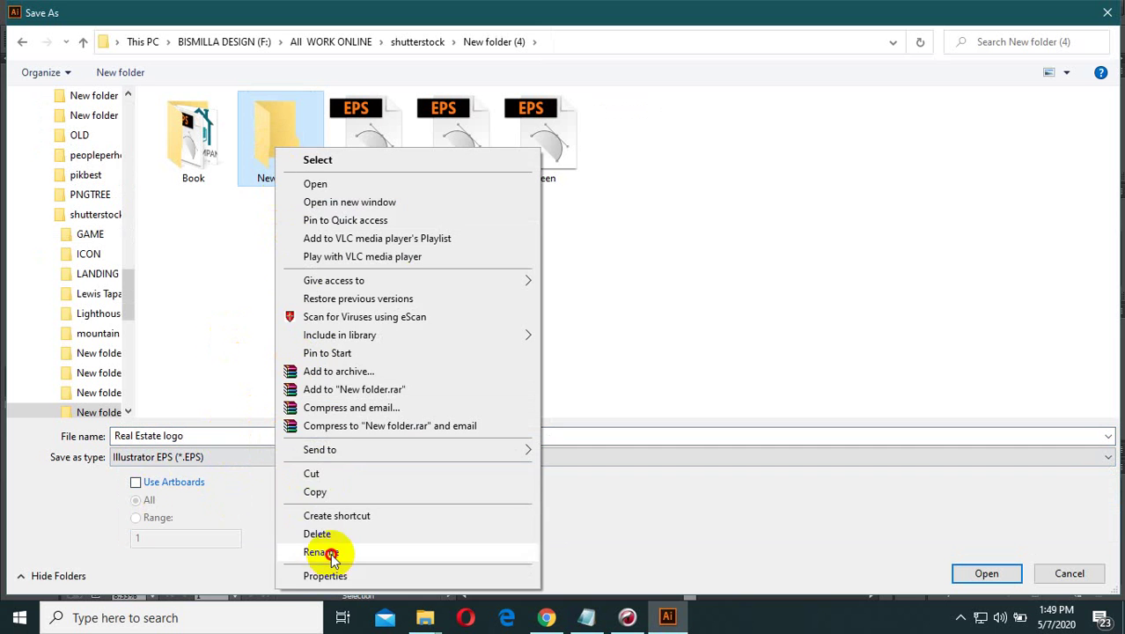
{"action": "left_click", "coordinate": [339, 552]}
{"action": "key", "text": "ctrl+v"}
{"action": "left_click", "coordinate": [286, 149]}
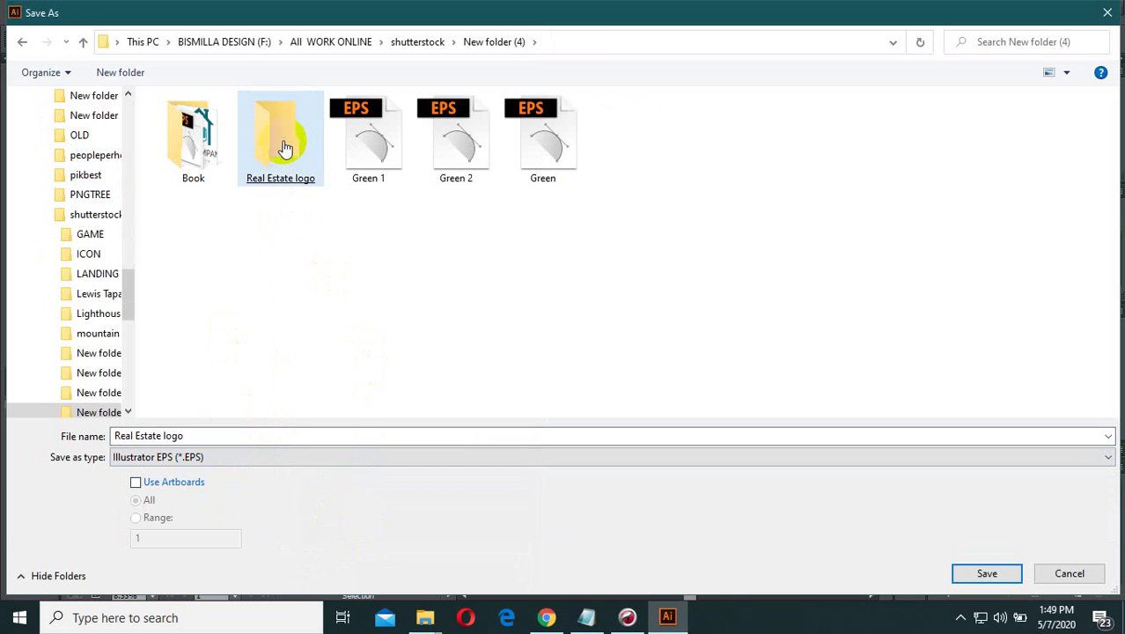
{"action": "double_click", "coordinate": [293, 134]}
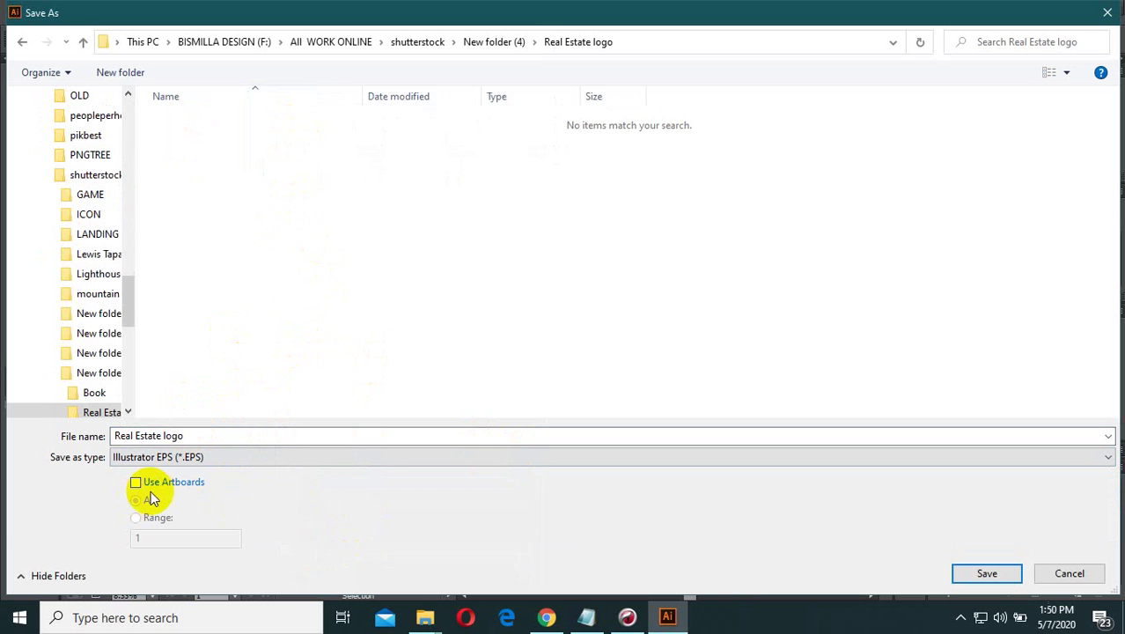
Save the document as Real Estate logo in EPS format with the Illustrator 10 EPS version, accepting the older-format conversion.
{"action": "left_click", "coordinate": [967, 576]}
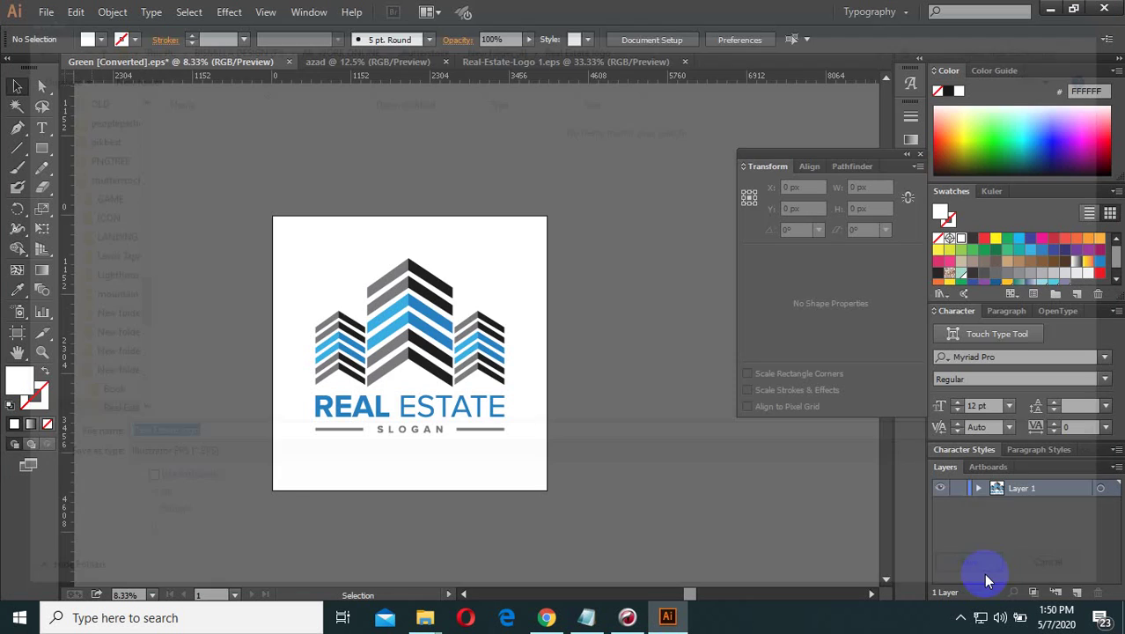
{"action": "left_click", "coordinate": [528, 76]}
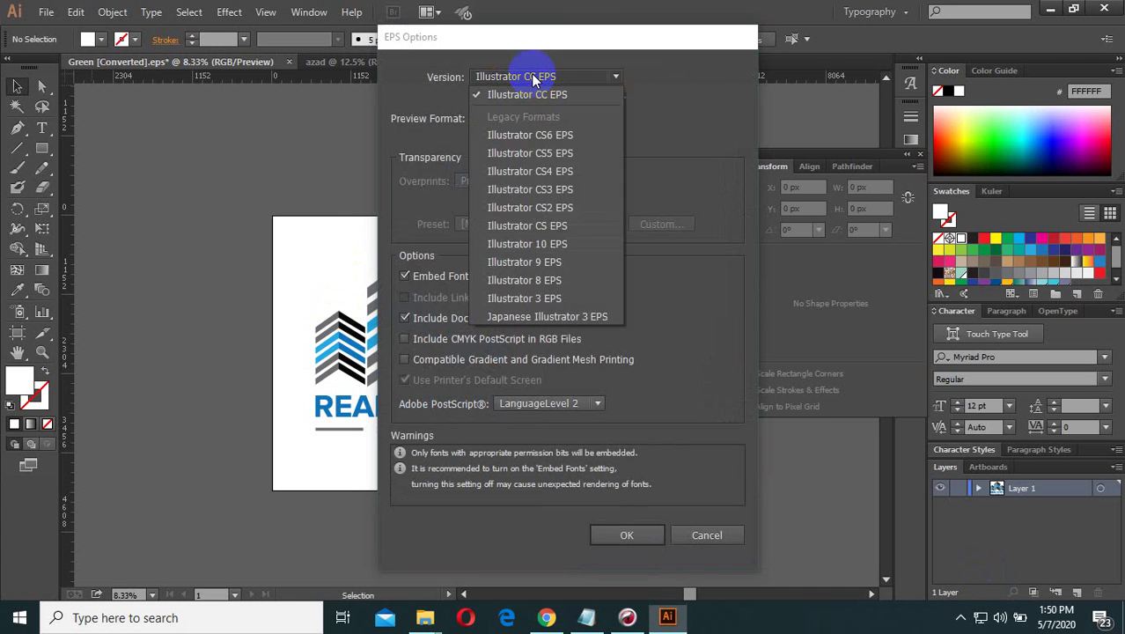
{"action": "left_click", "coordinate": [554, 243]}
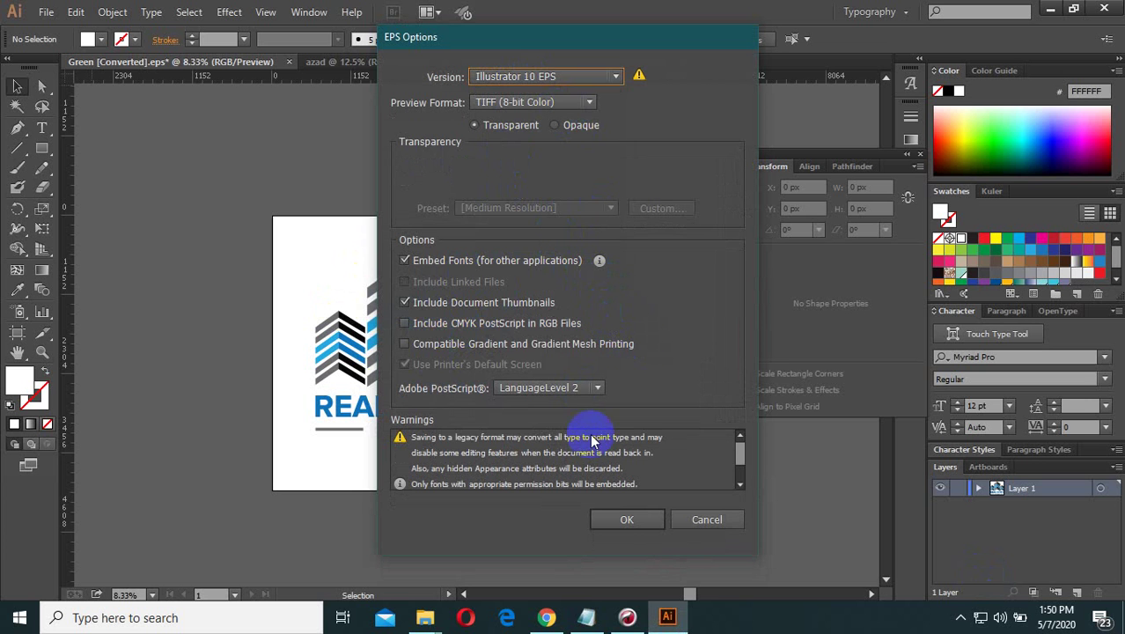
{"action": "left_click", "coordinate": [613, 525]}
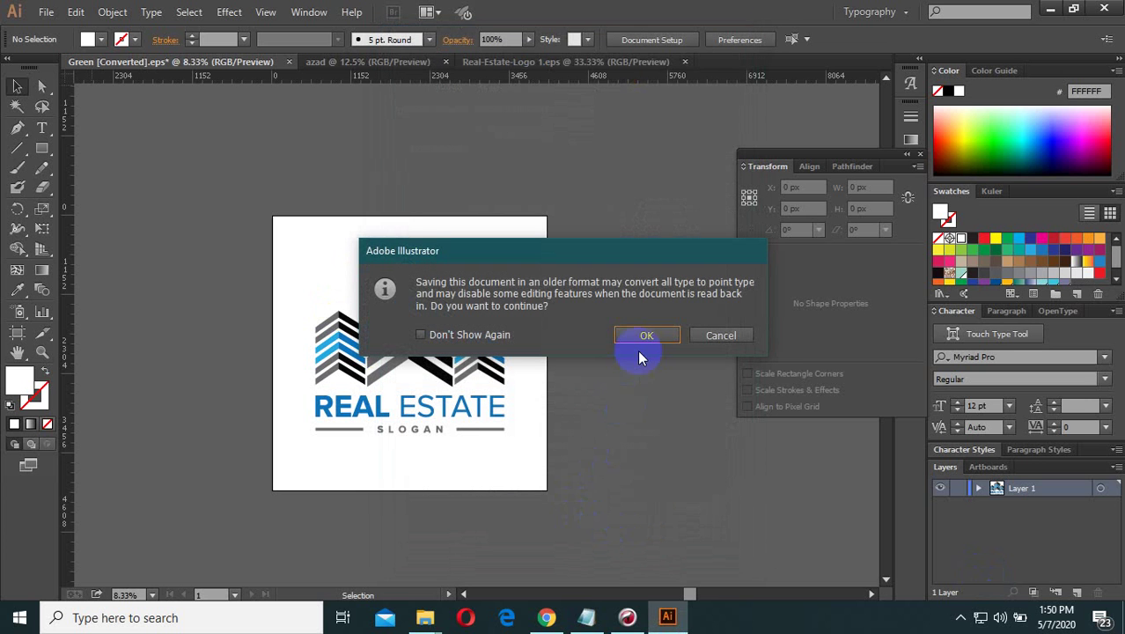
{"action": "left_click", "coordinate": [647, 338]}
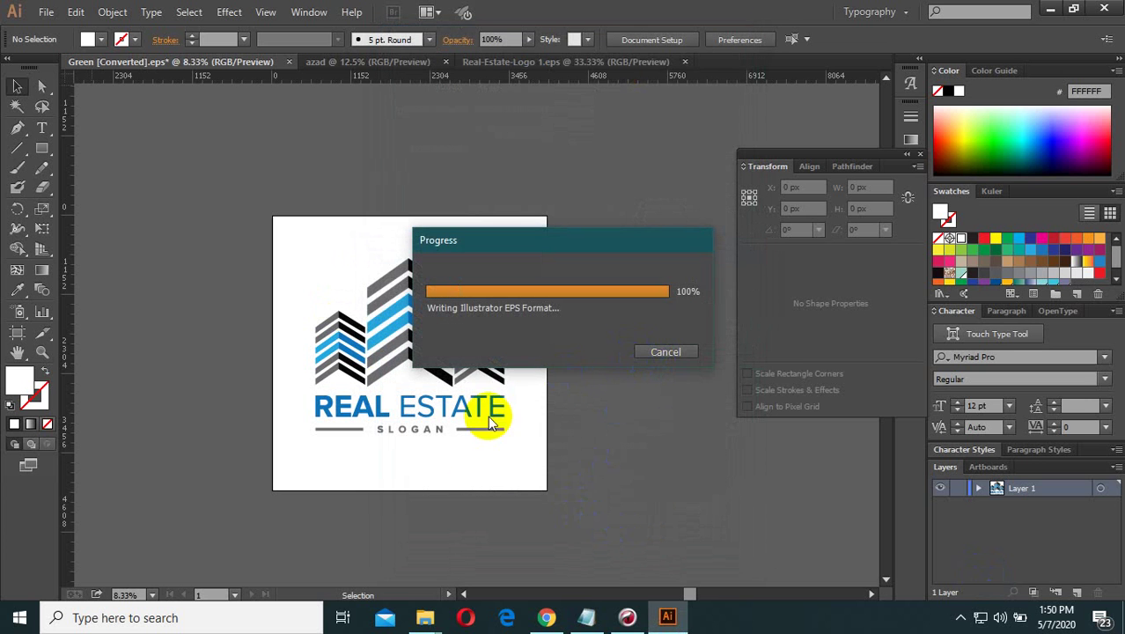
{"action": "left_click_drag", "start_coordinate": [540, 477], "coordinate": [452, 429]}
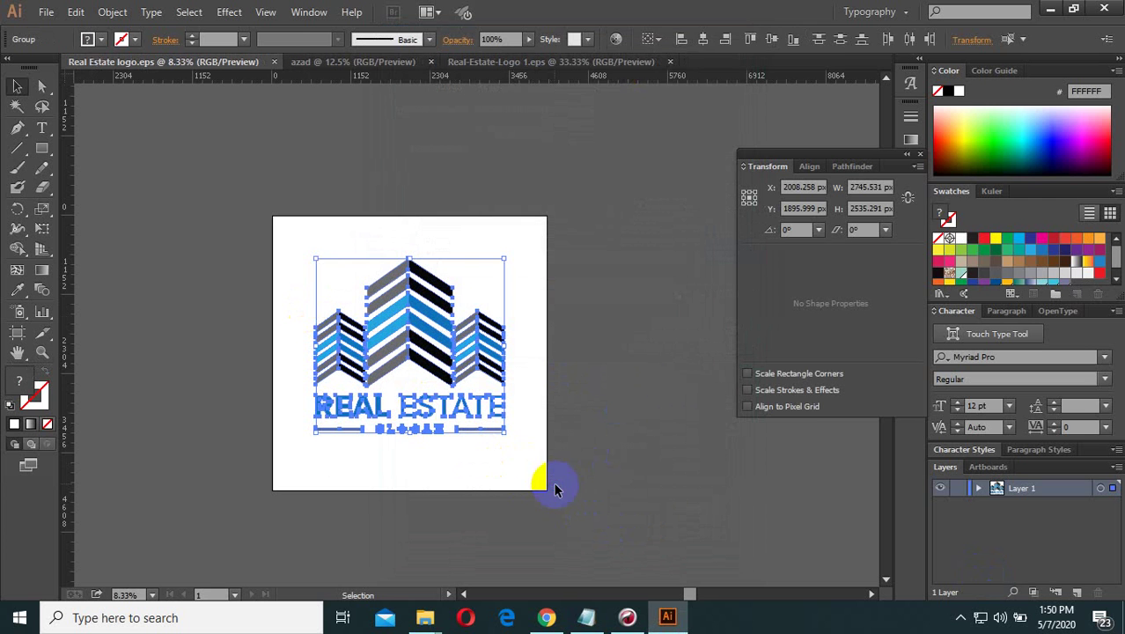
{"action": "left_click", "coordinate": [571, 528]}
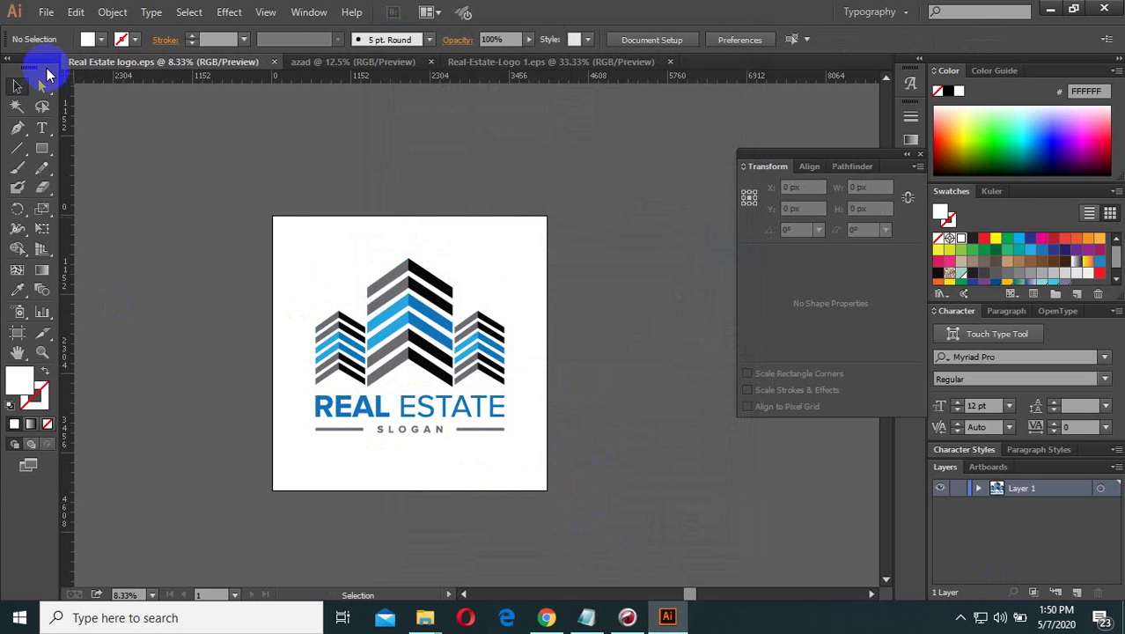
Save the logo for web as a JPEG High image named Real-Estate-logo in shutterstock > New folder (4) > Real Estate logo.
{"action": "left_click", "coordinate": [46, 11]}
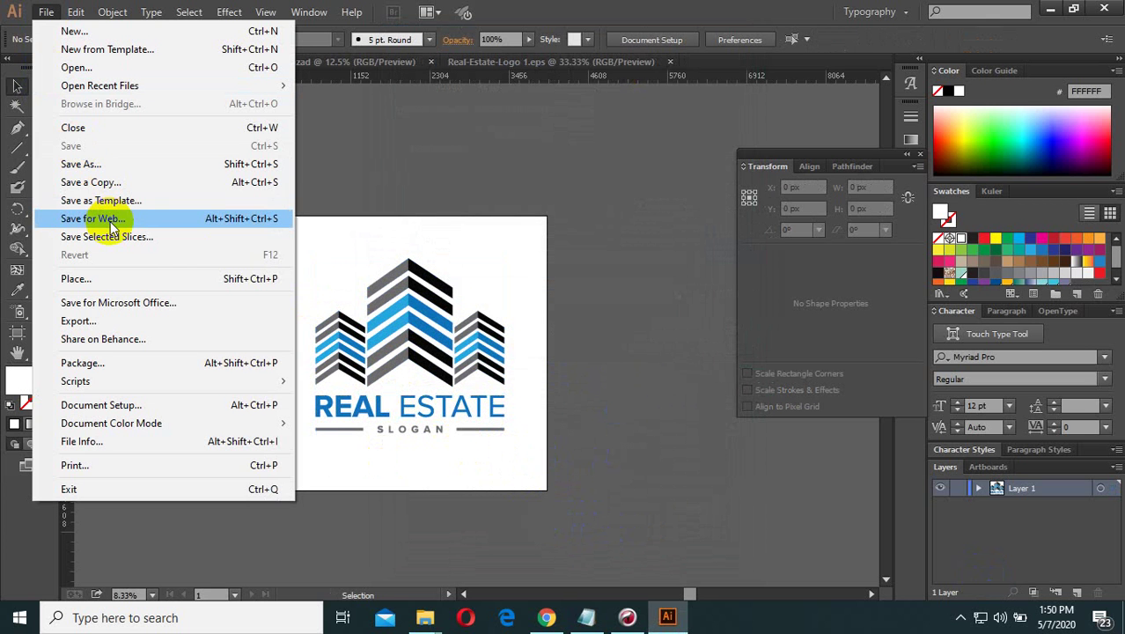
{"action": "left_click", "coordinate": [110, 223]}
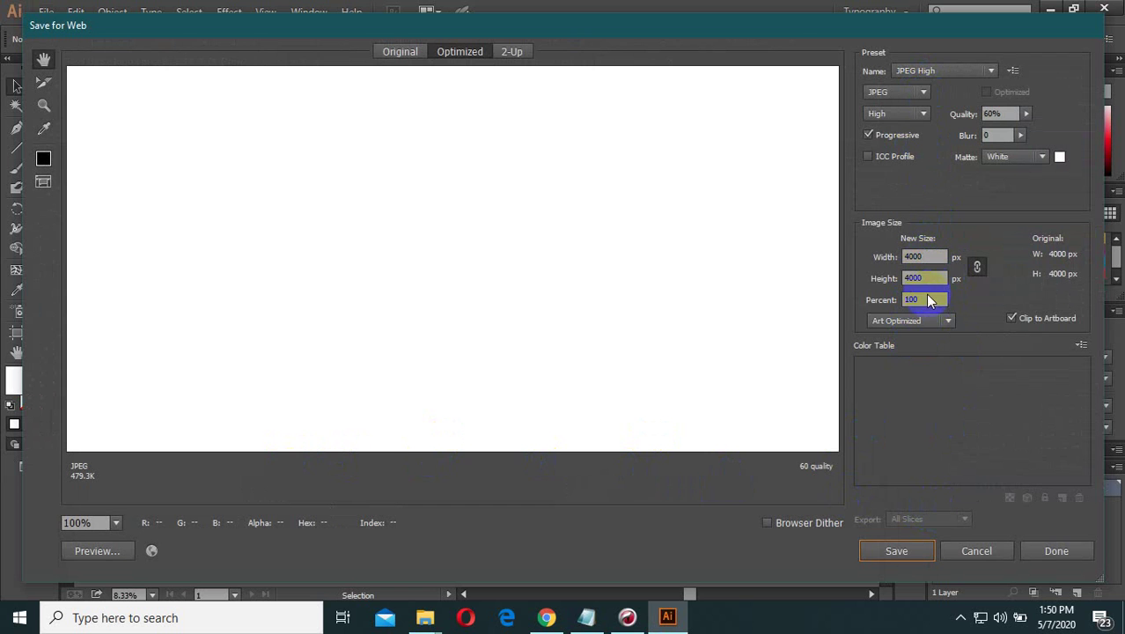
{"action": "left_click", "coordinate": [893, 551]}
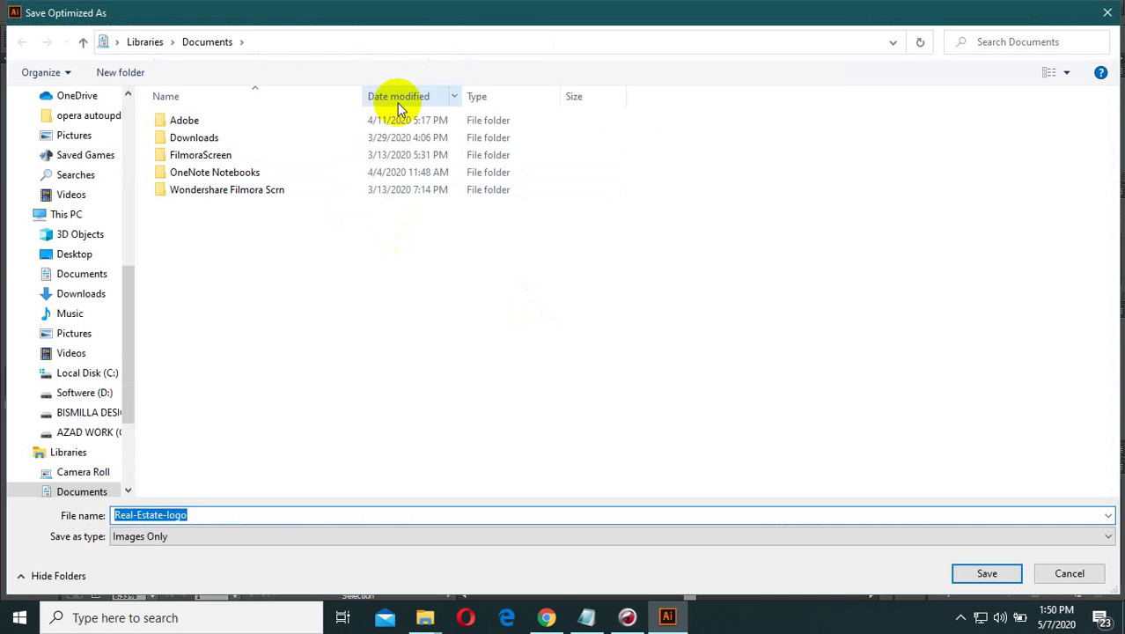
{"action": "left_click", "coordinate": [148, 42]}
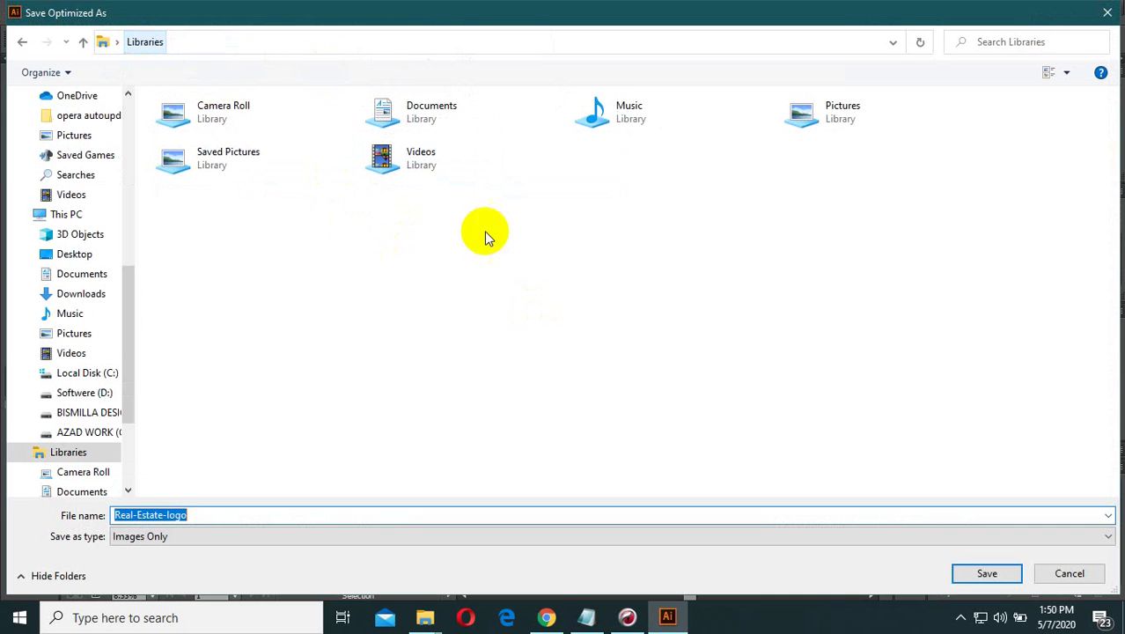
{"action": "left_click", "coordinate": [88, 412]}
{"action": "double_click", "coordinate": [278, 141]}
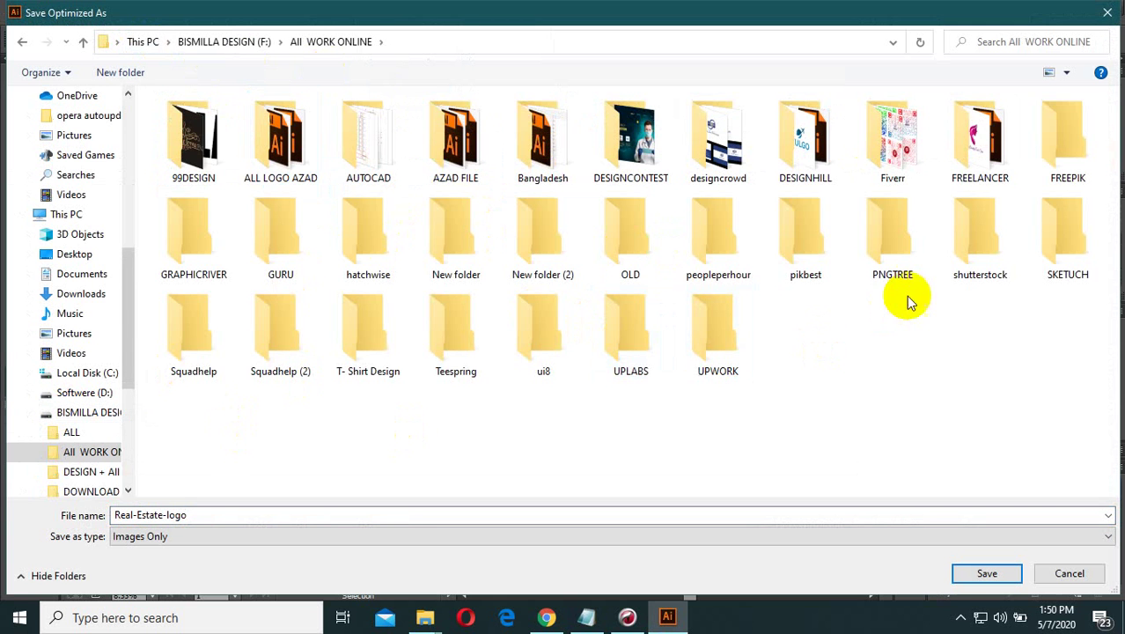
{"action": "double_click", "coordinate": [978, 236]}
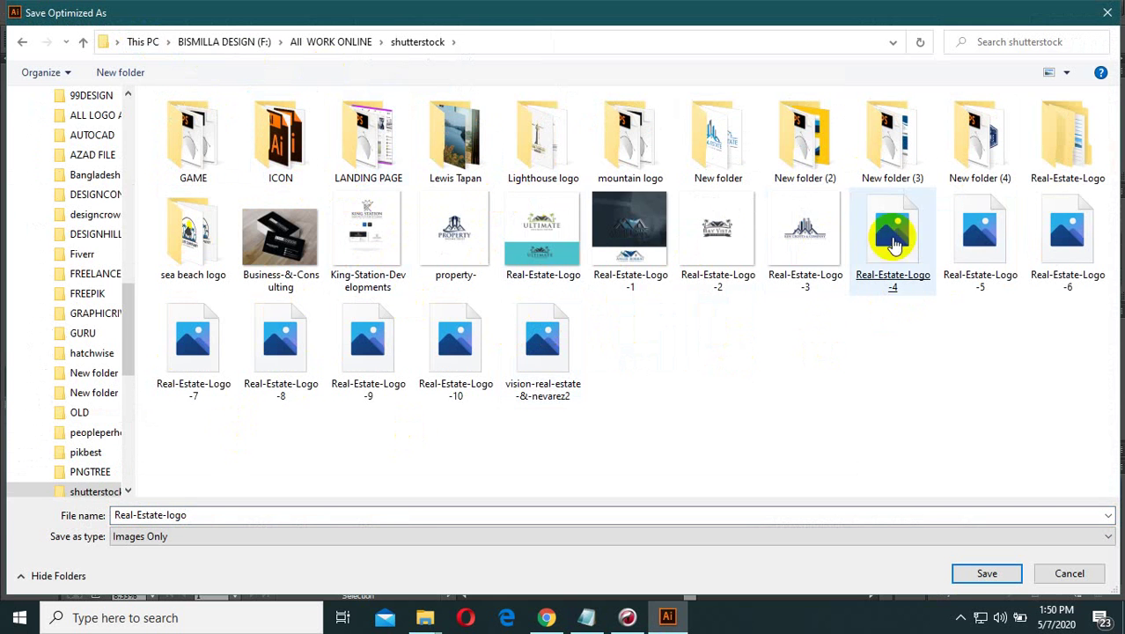
{"action": "double_click", "coordinate": [977, 145]}
{"action": "double_click", "coordinate": [259, 181]}
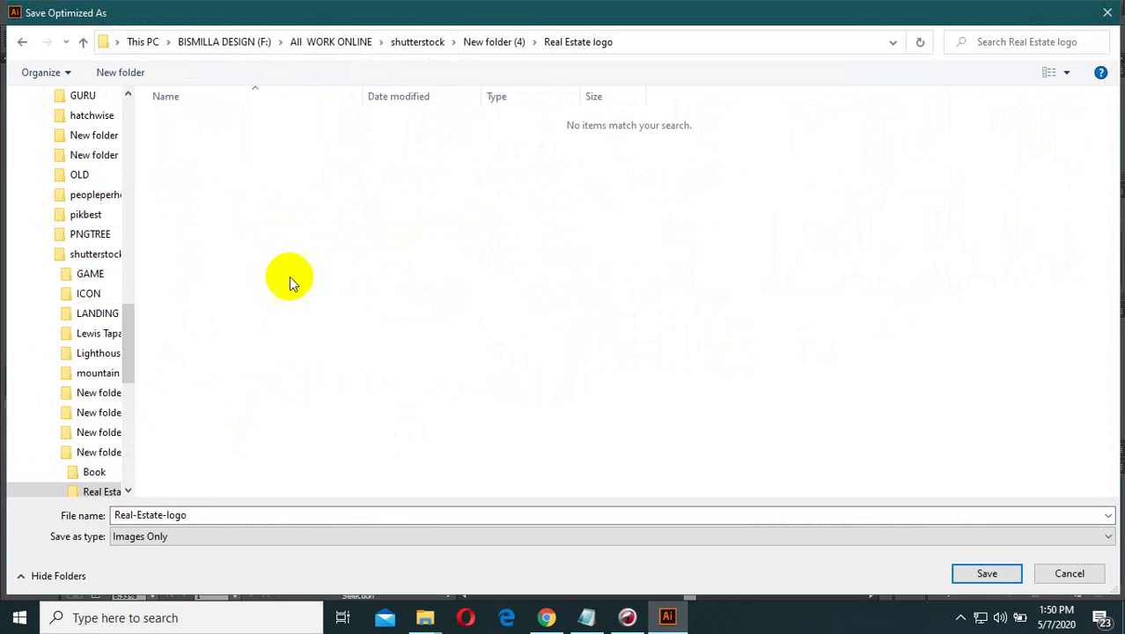
{"action": "left_click", "coordinate": [973, 572]}
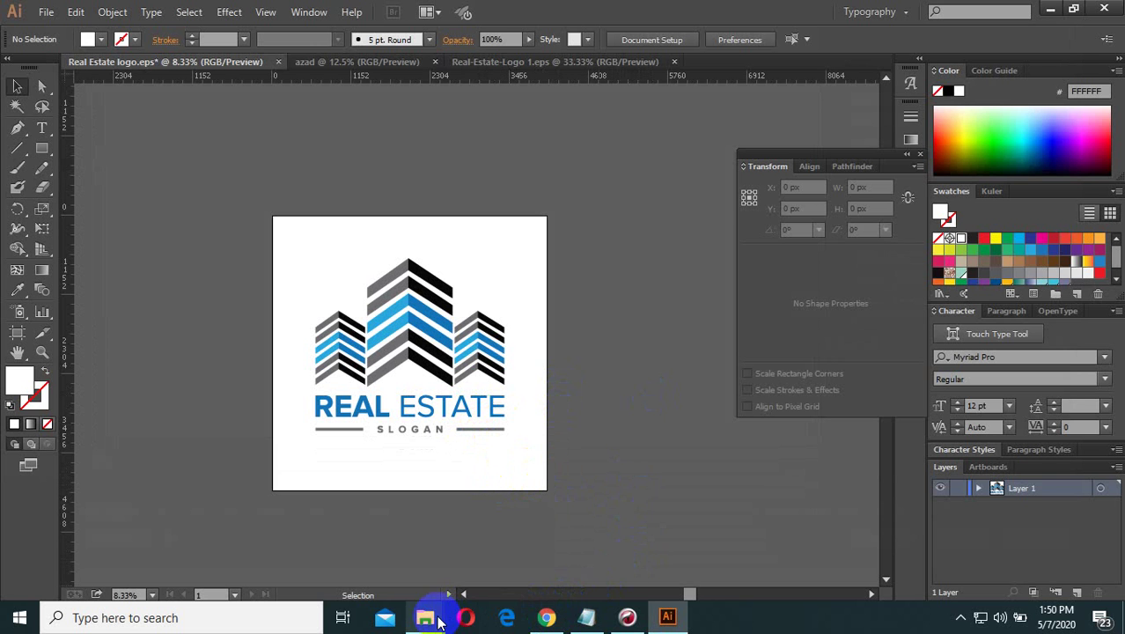
Switch to Chrome and open the content upload page of the Shutterstock contributor portfolio.
{"action": "left_click", "coordinate": [545, 616]}
{"action": "scroll", "coordinate": [392, 301], "scroll_direction": "up", "scroll_amount": 4}
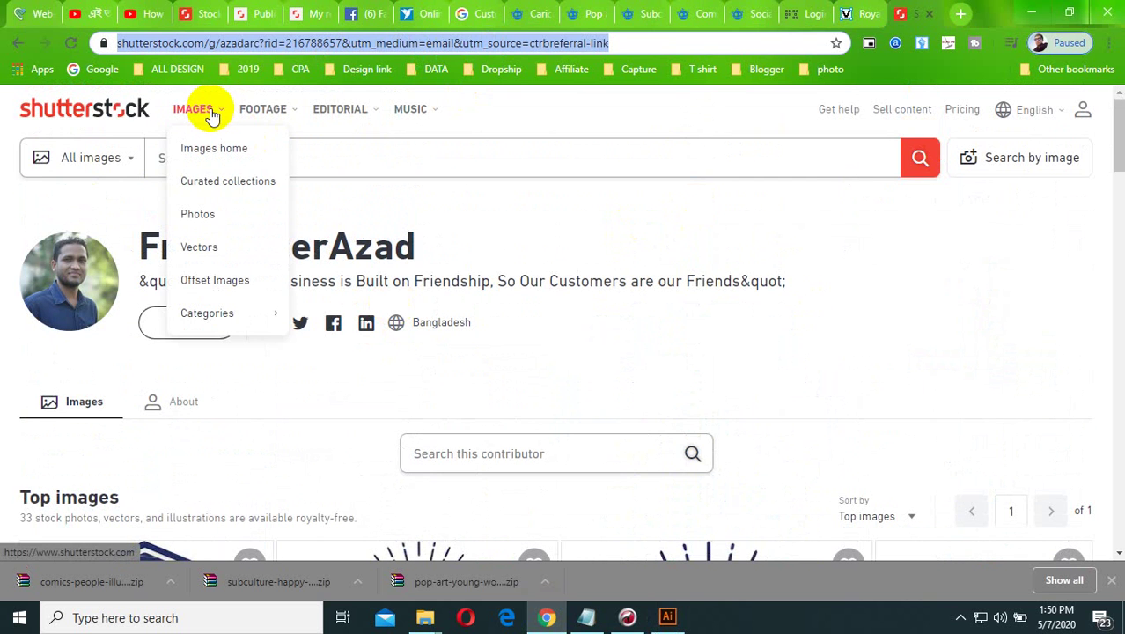
{"action": "left_click", "coordinate": [268, 13]}
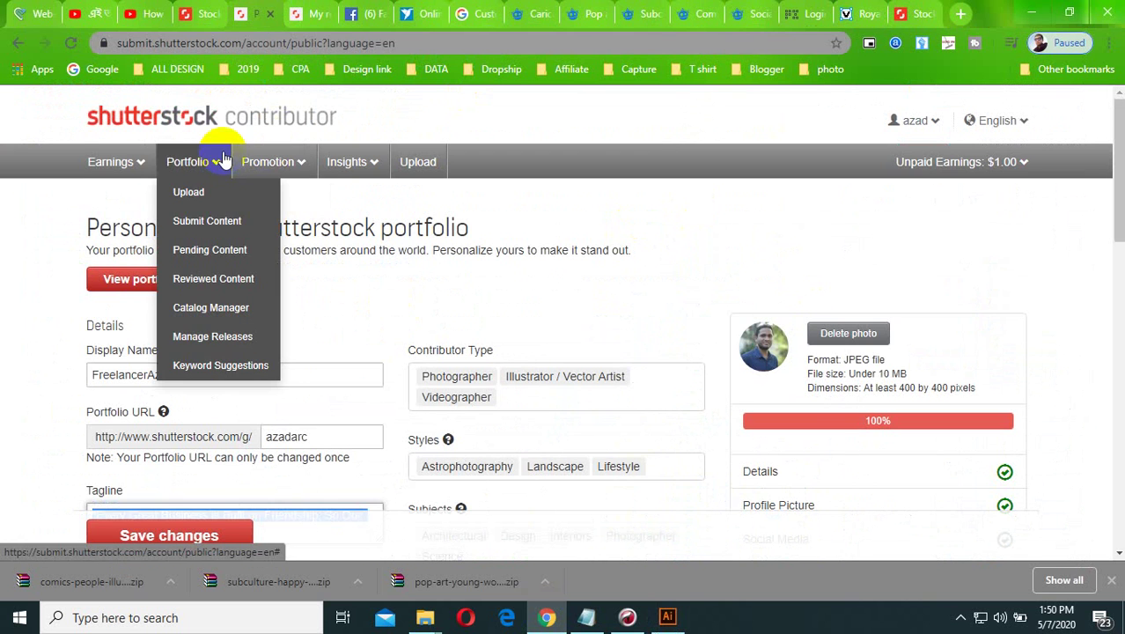
{"action": "left_click", "coordinate": [211, 188]}
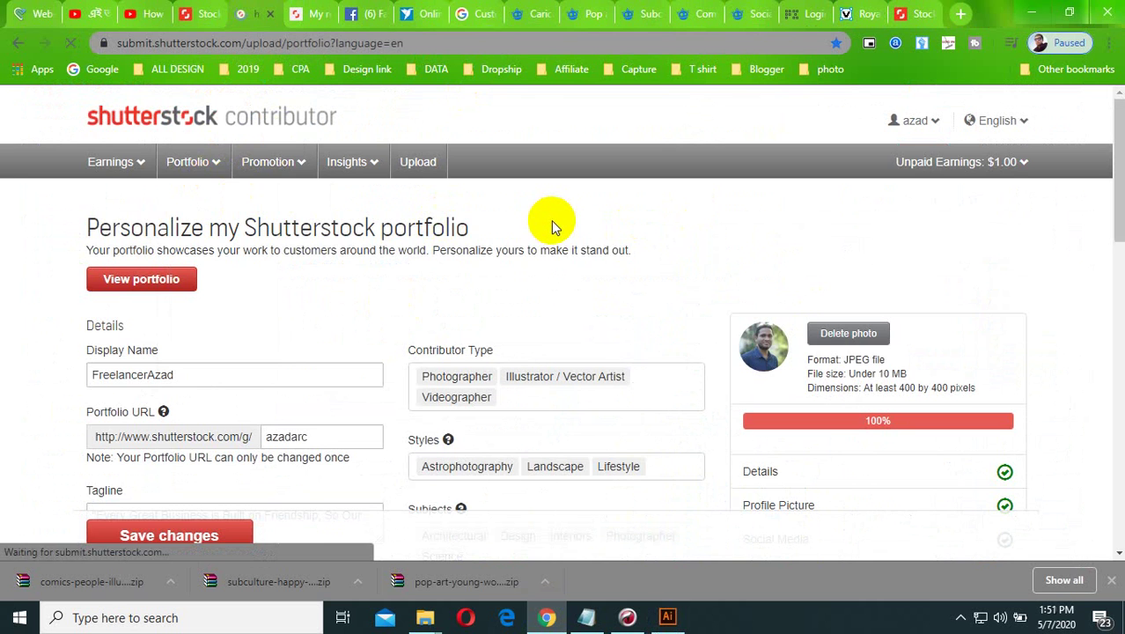
{"action": "scroll", "coordinate": [711, 289], "scroll_direction": "down", "scroll_amount": 4}
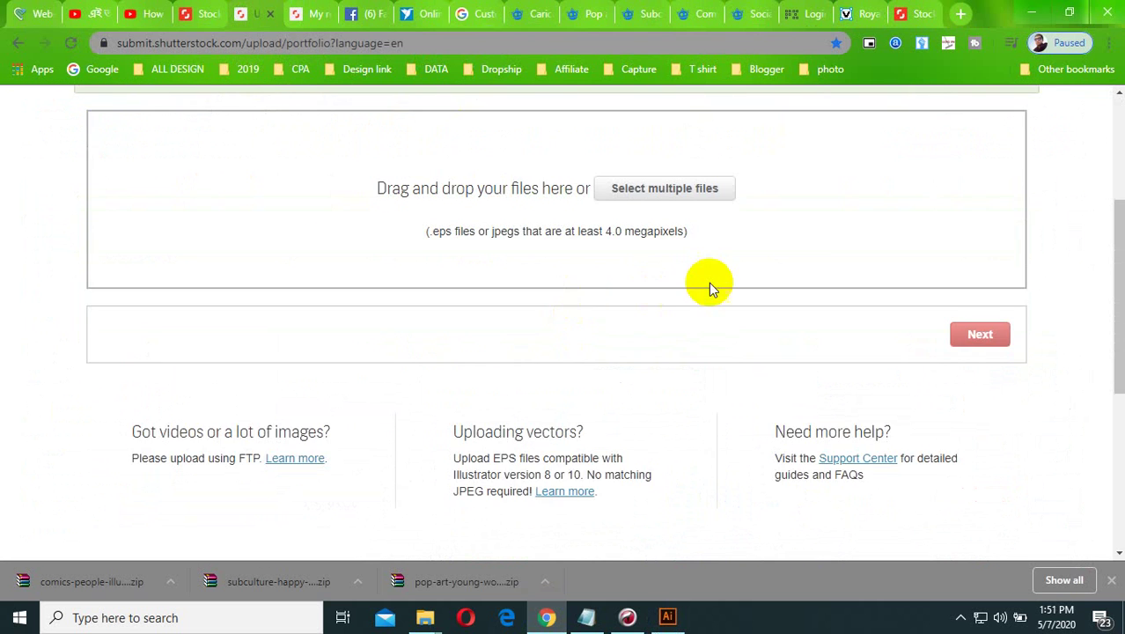
{"action": "scroll", "coordinate": [709, 281], "scroll_direction": "up", "scroll_amount": 2}
Start selecting files to upload and browse to All WORK ONLINE > shutterstock > New folder (4) > Real Estate logo on drive F.
{"action": "left_click", "coordinate": [660, 352]}
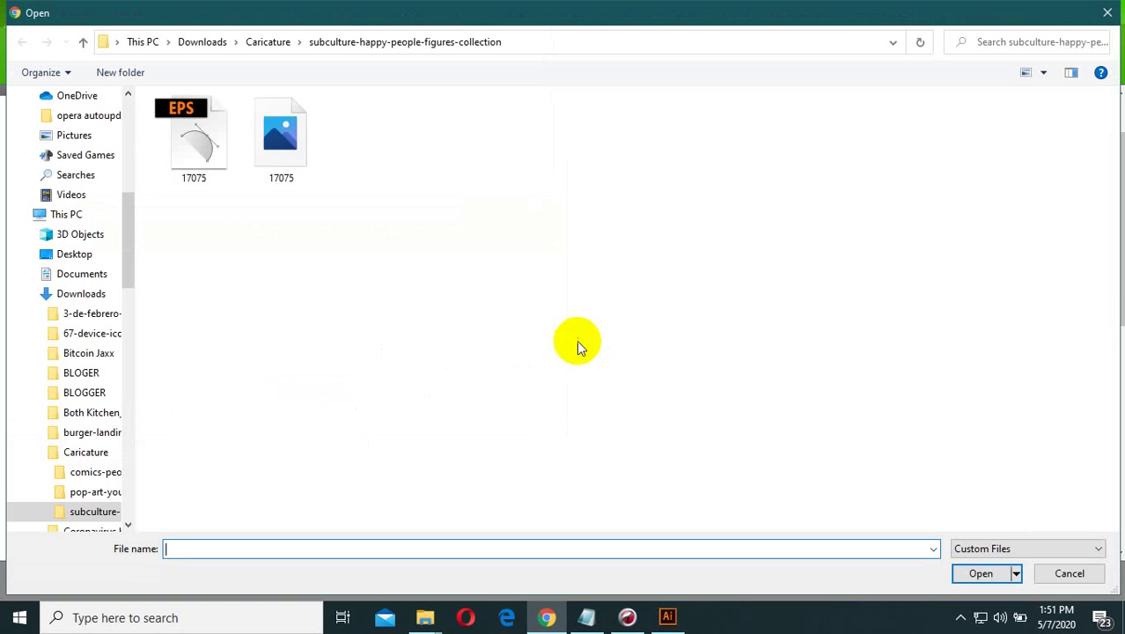
{"action": "left_click", "coordinate": [201, 42]}
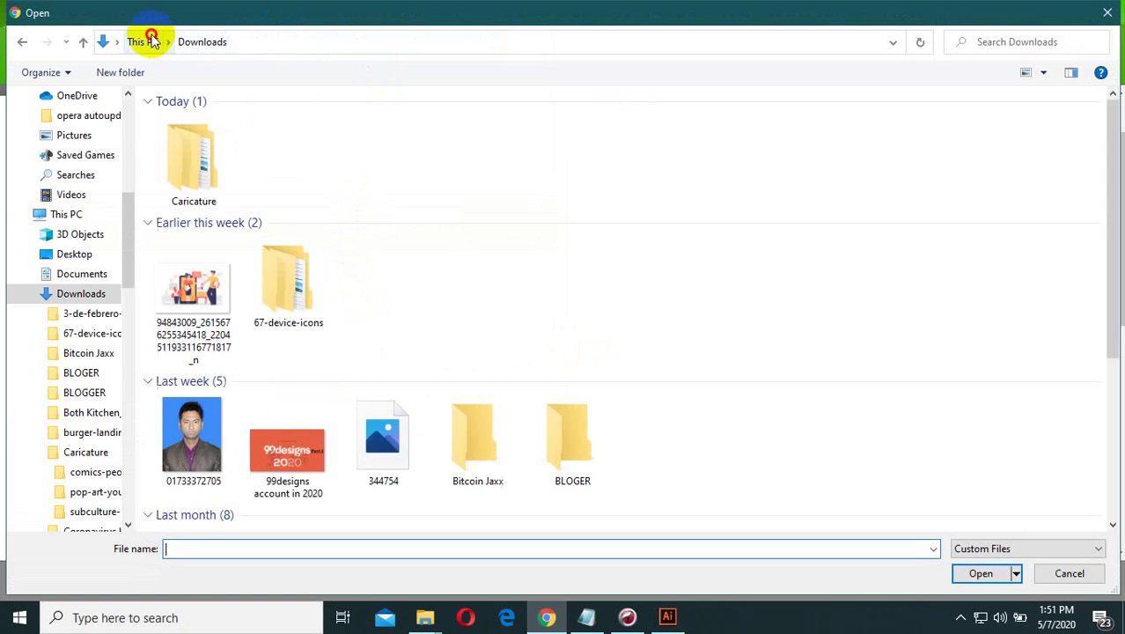
{"action": "left_click", "coordinate": [143, 41]}
{"action": "double_click", "coordinate": [727, 251]}
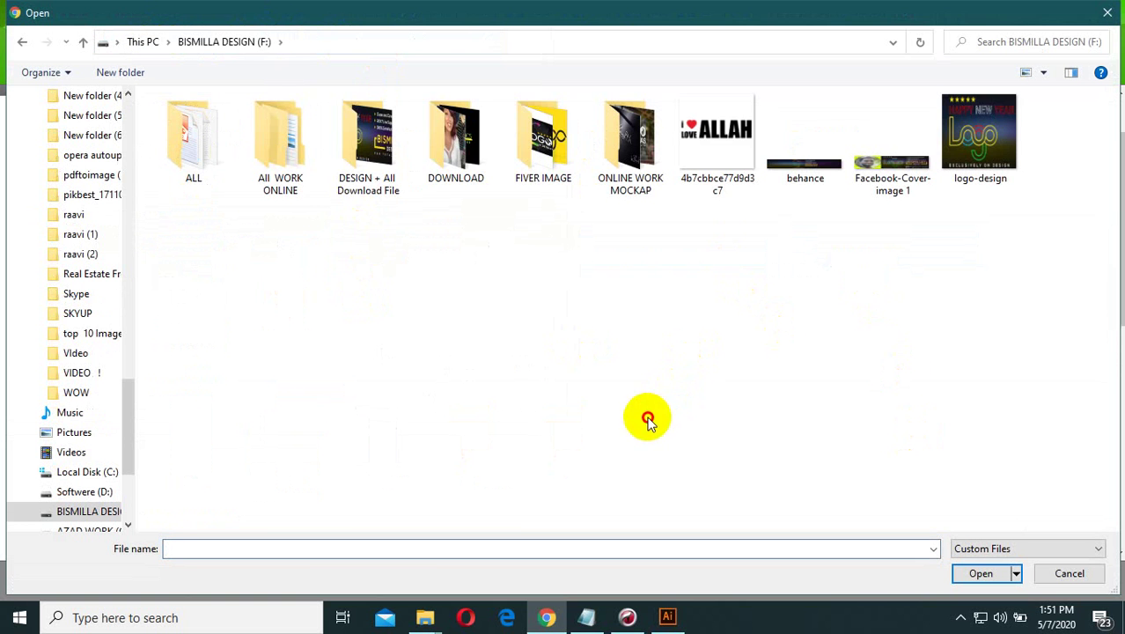
{"action": "double_click", "coordinate": [280, 140]}
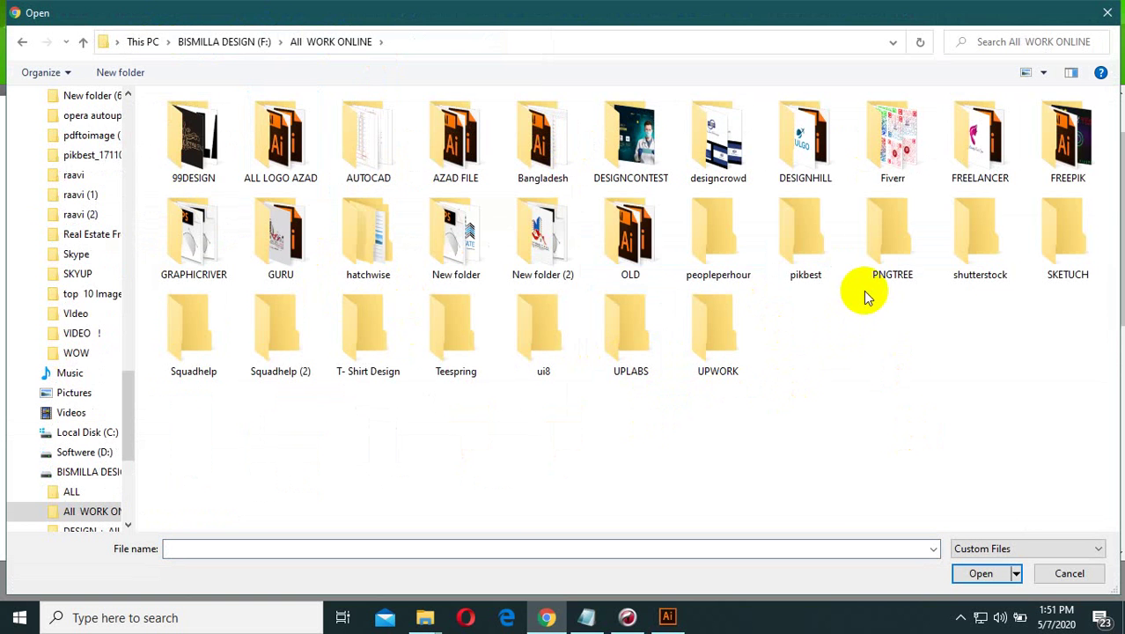
{"action": "double_click", "coordinate": [980, 230]}
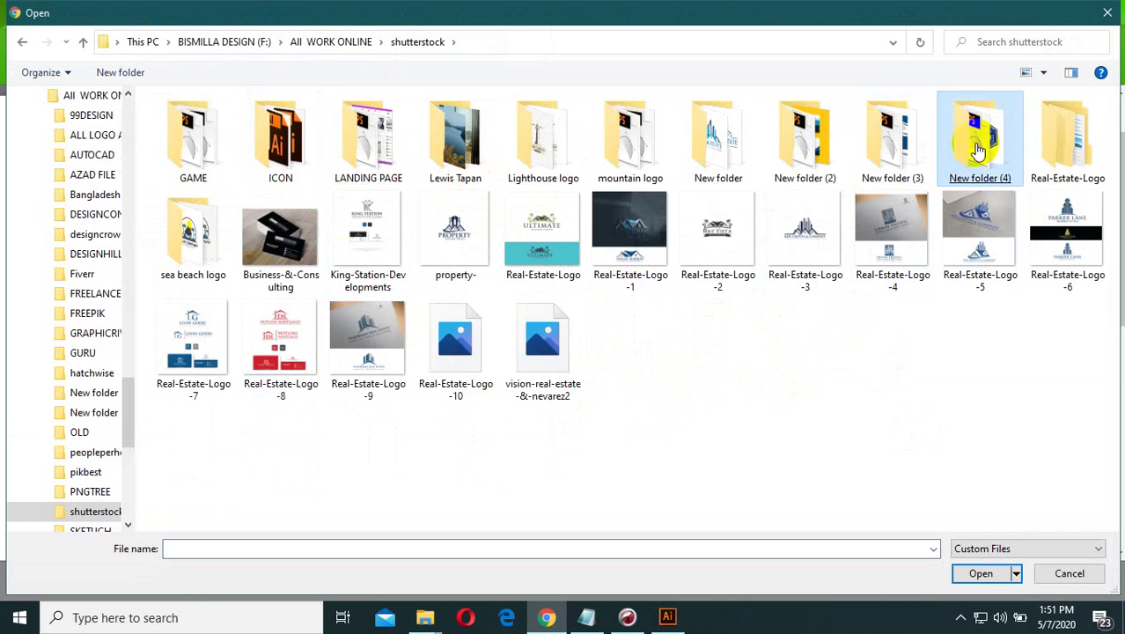
{"action": "double_click", "coordinate": [980, 158]}
{"action": "double_click", "coordinate": [272, 163]}
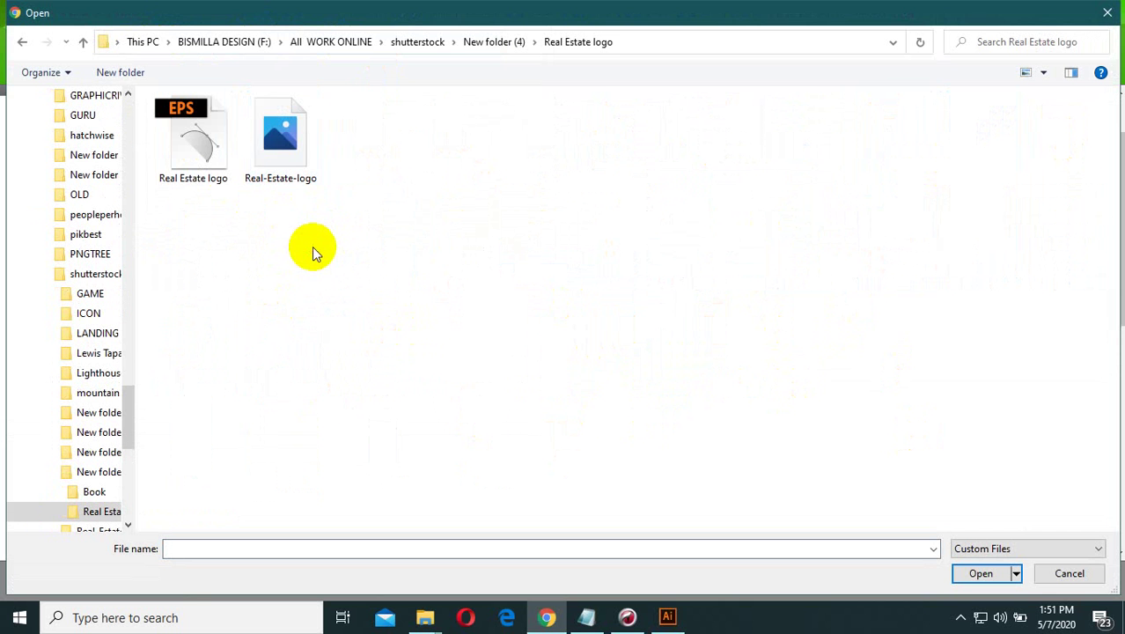
Copy the EPS file's name and rename the JPEG to the same name, Real Estate logo.
{"action": "right_click", "coordinate": [204, 167]}
{"action": "left_click", "coordinate": [255, 486]}
{"action": "key", "text": "ctrl+c"}
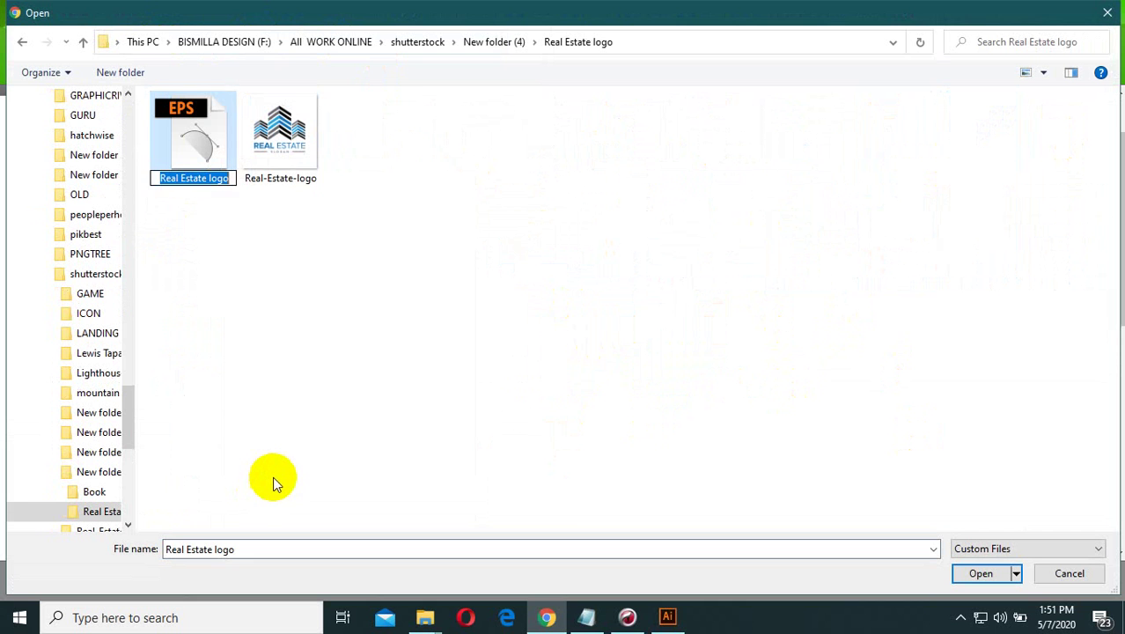
{"action": "left_click", "coordinate": [336, 281]}
{"action": "right_click", "coordinate": [277, 139]}
{"action": "left_click", "coordinate": [336, 563]}
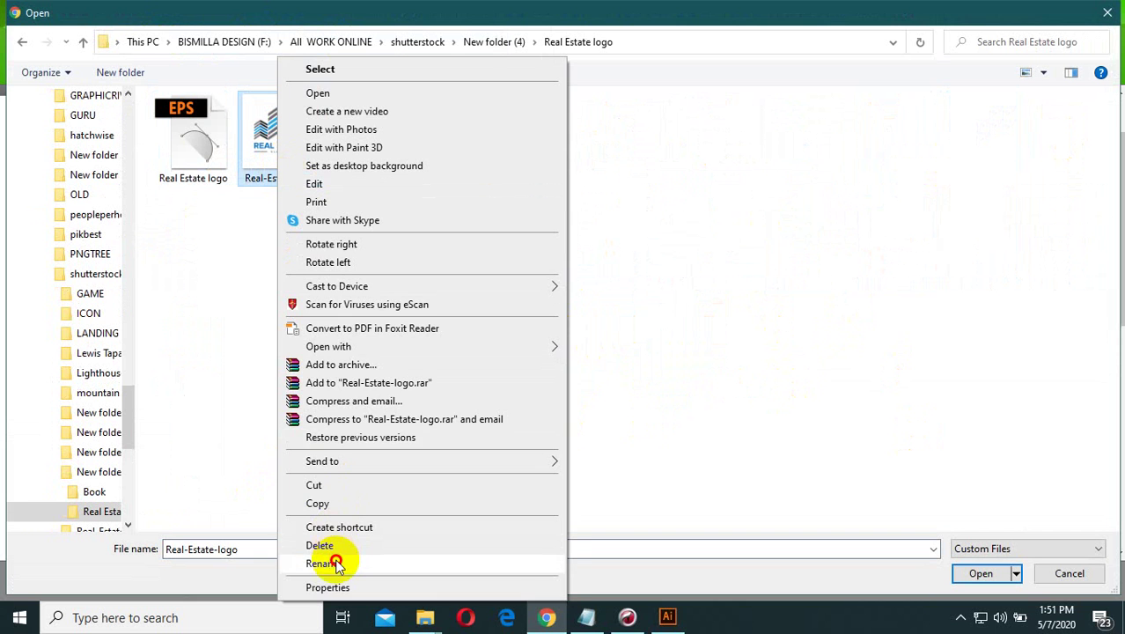
{"action": "key", "text": "ctrl+v"}
{"action": "left_click", "coordinate": [354, 251]}
Upload both the EPS and JPEG Real Estate logo files and continue to the content submission page.
{"action": "left_click_drag", "start_coordinate": [379, 239], "coordinate": [176, 163]}
{"action": "left_click", "coordinate": [978, 573]}
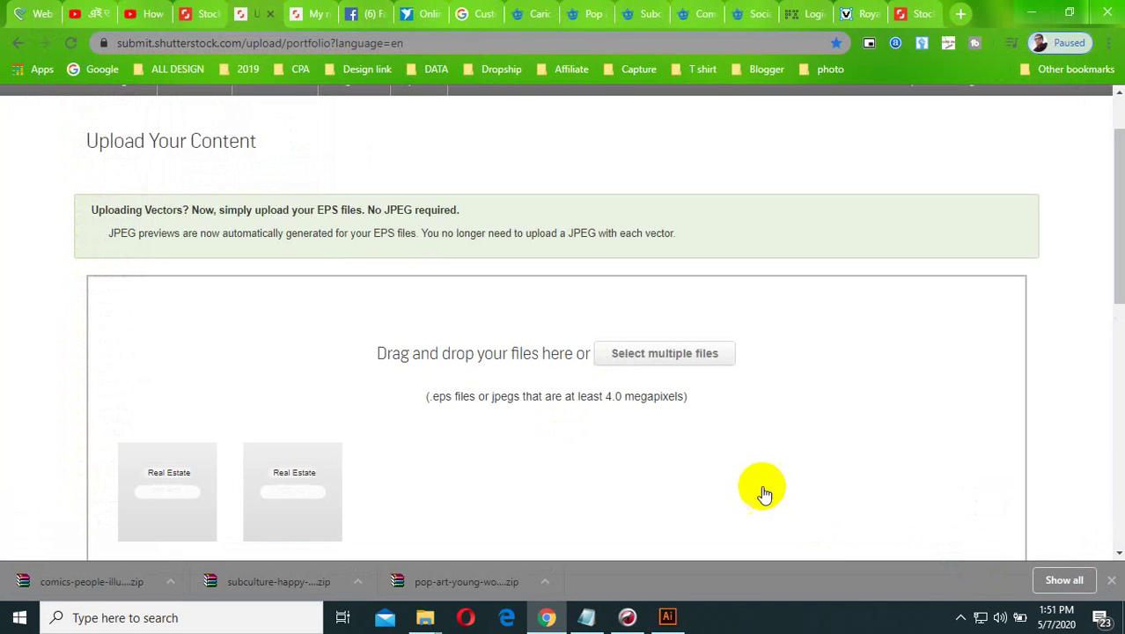
{"action": "scroll", "coordinate": [437, 395], "scroll_direction": "down", "scroll_amount": 1}
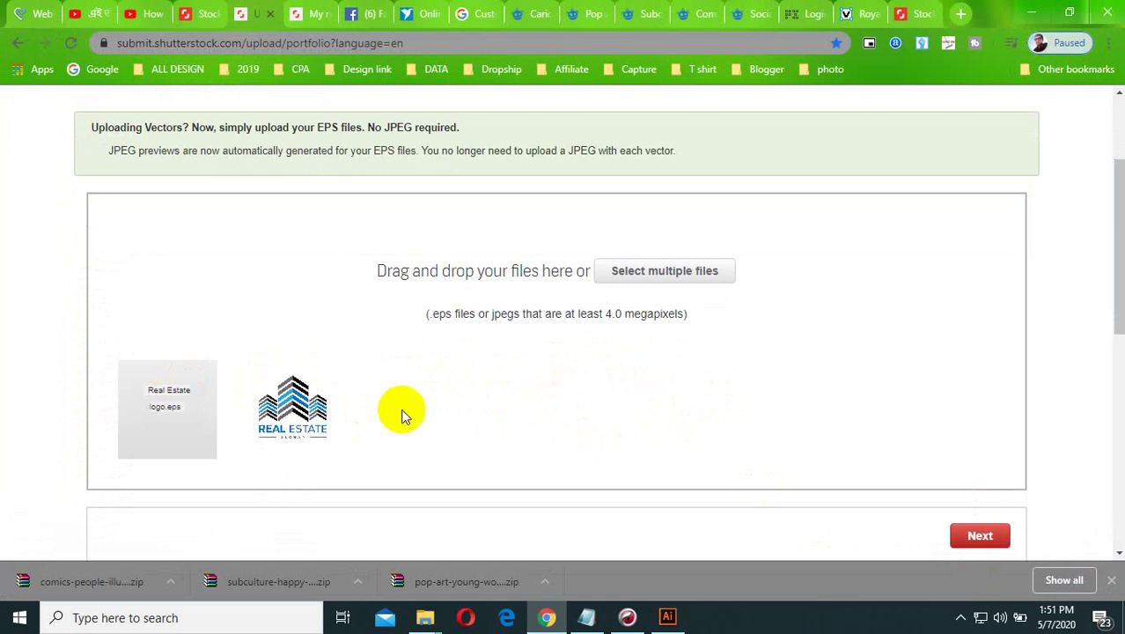
{"action": "left_click", "coordinate": [979, 536]}
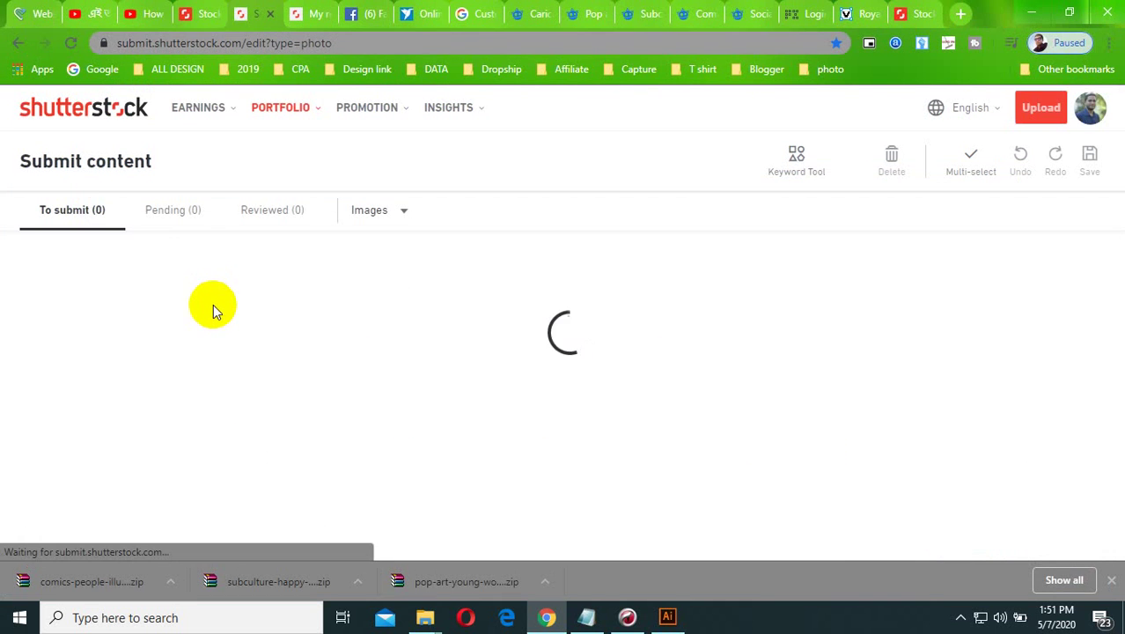
Look through the pending images and select Real Estate logo.jpg among the images to submit.
{"action": "left_click", "coordinate": [171, 216]}
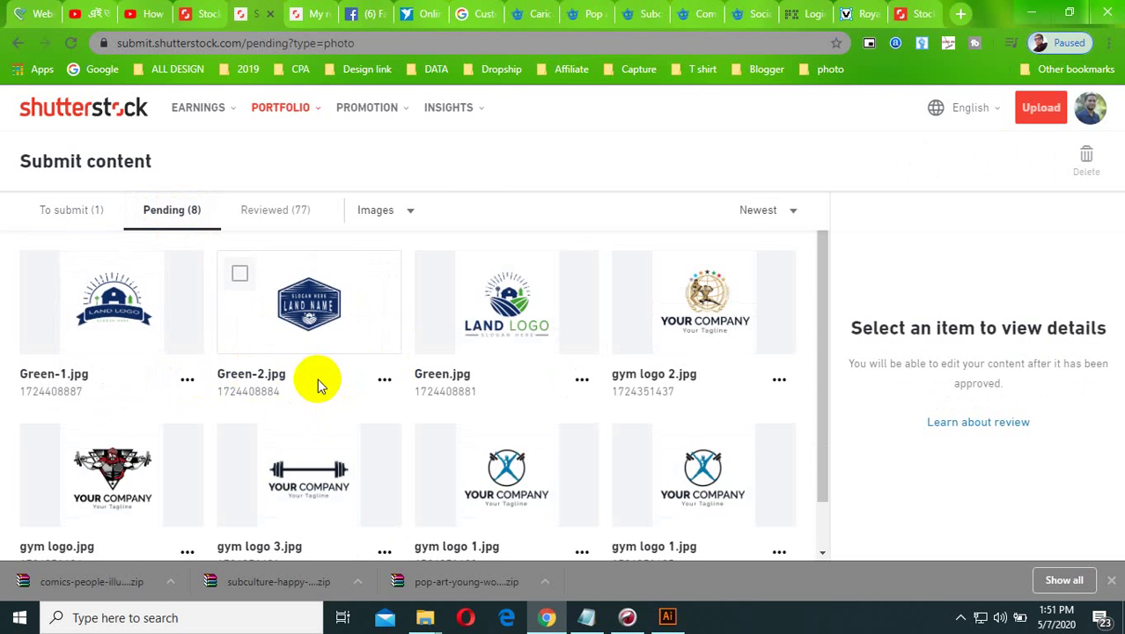
{"action": "scroll", "coordinate": [493, 396], "scroll_direction": "down", "scroll_amount": 1}
{"action": "scroll", "coordinate": [352, 449], "scroll_direction": "up", "scroll_amount": 1}
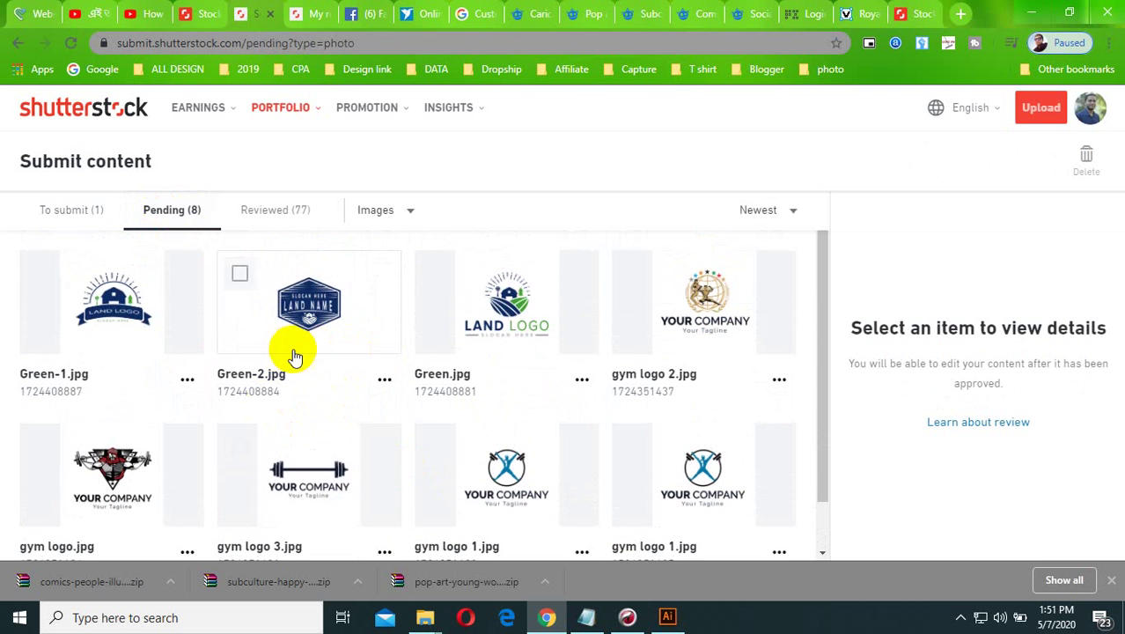
{"action": "left_click", "coordinate": [74, 211]}
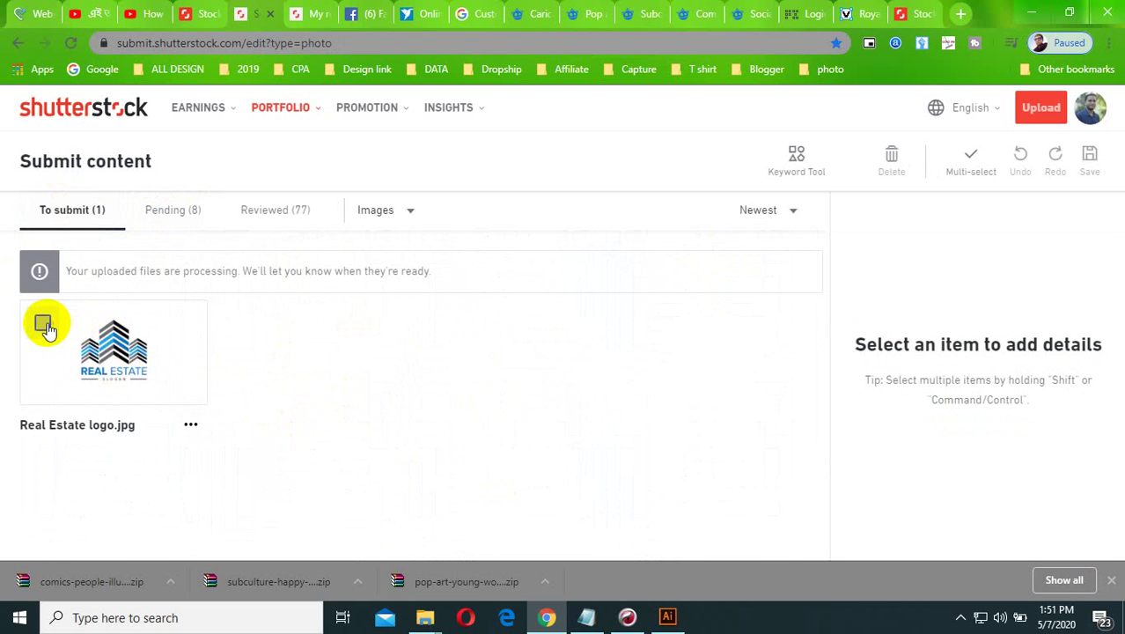
{"action": "left_click", "coordinate": [42, 323]}
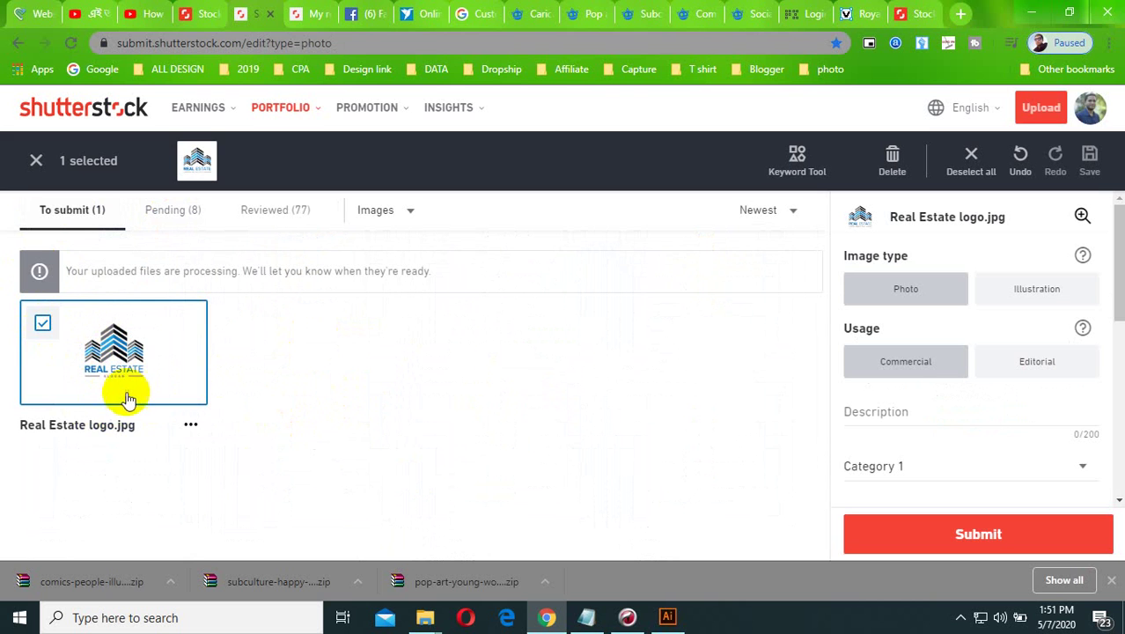